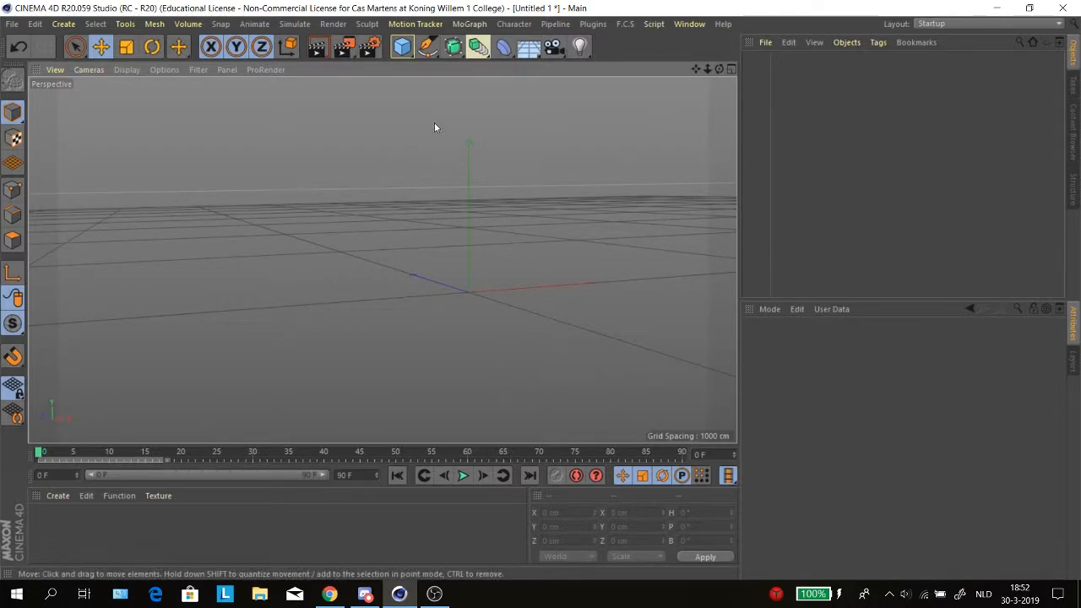
Step: Create a new empty project
key("ctrl+n")
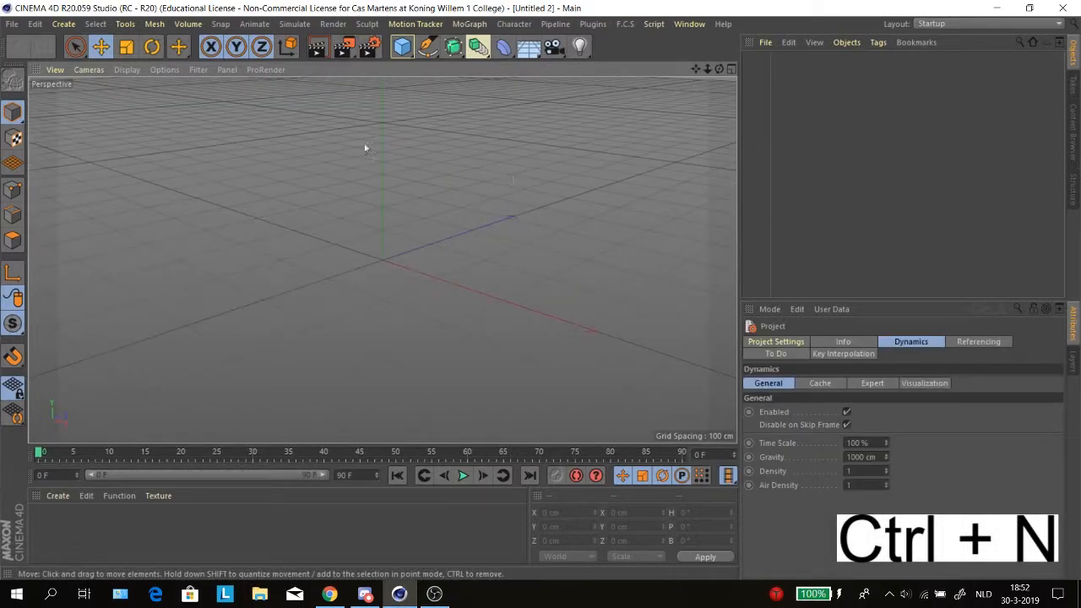
left_click(13, 23)
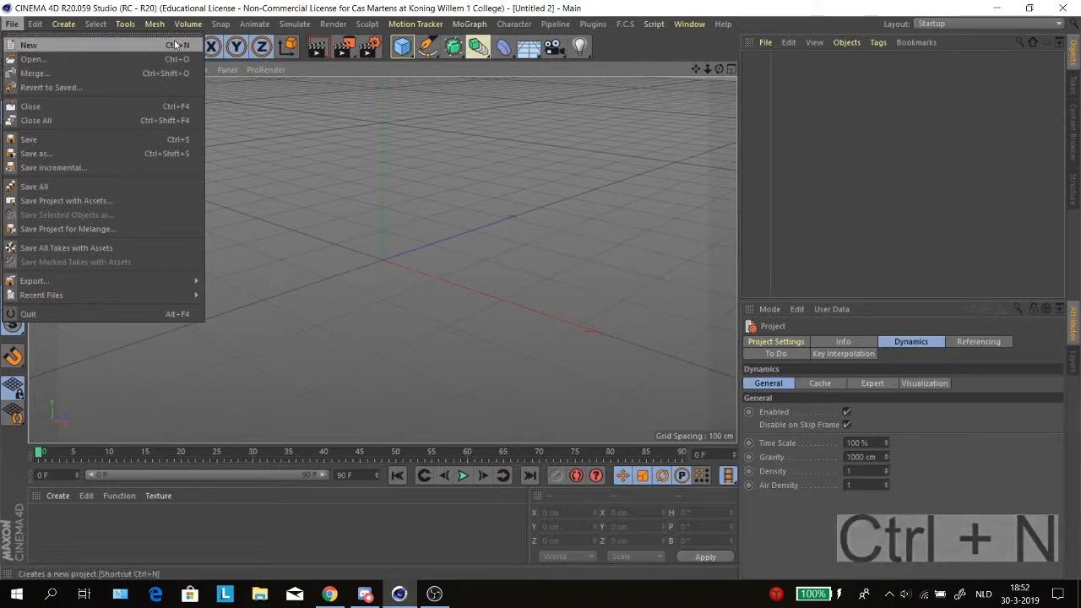
left_click(284, 106)
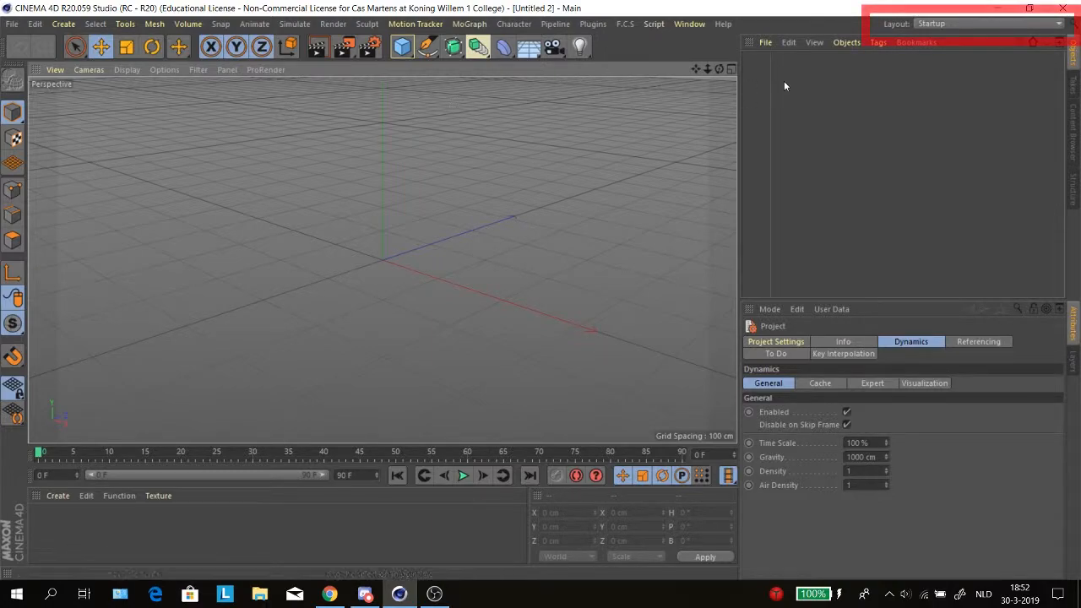
Step: Set the interface layout to Startup
left_click(923, 26)
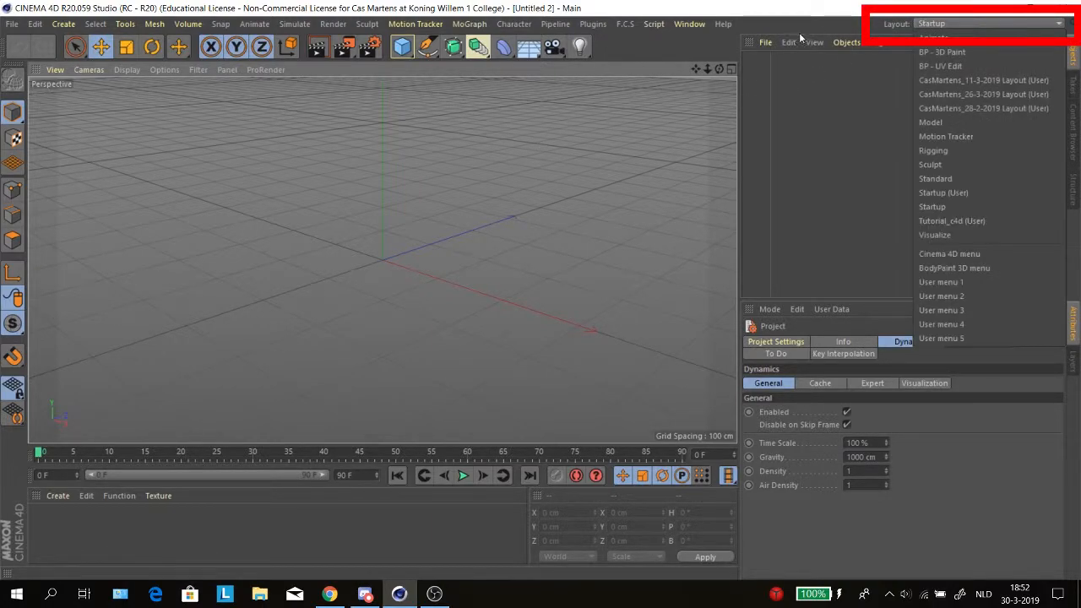
left_click(834, 26)
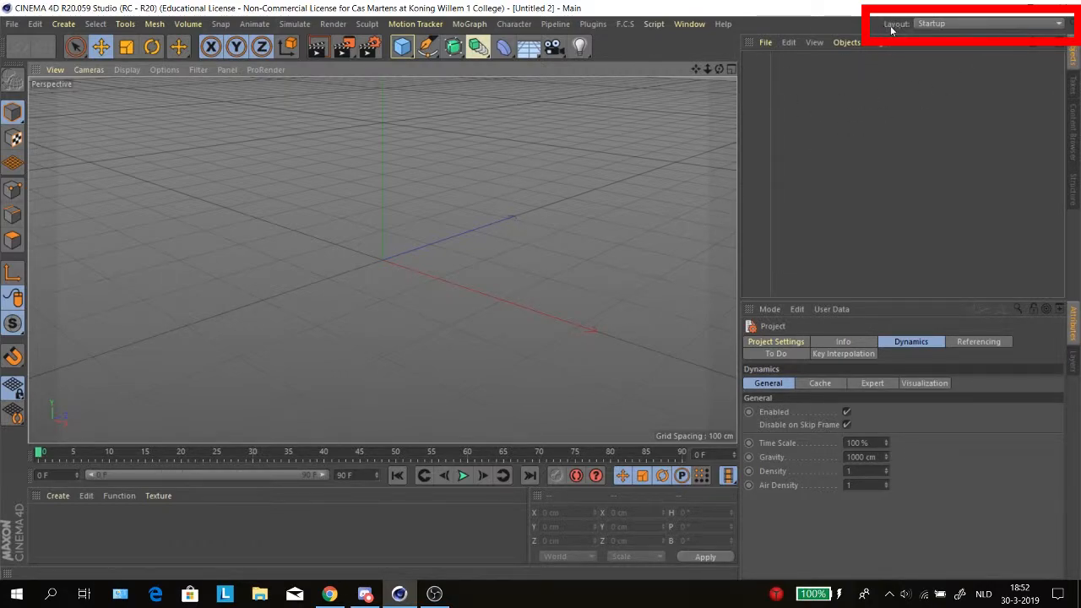
left_click(937, 25)
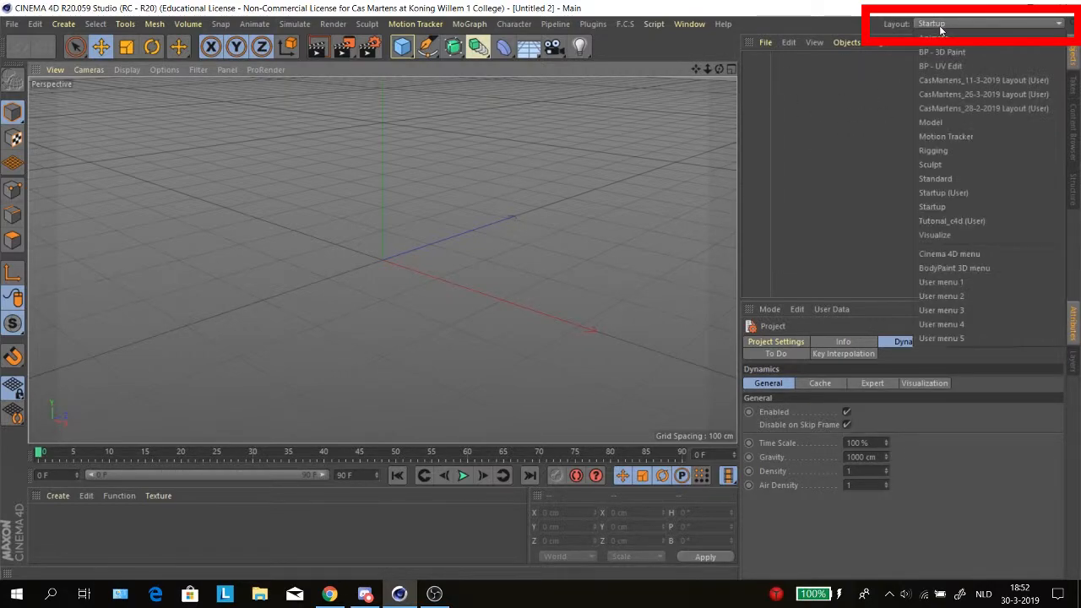
left_click(938, 207)
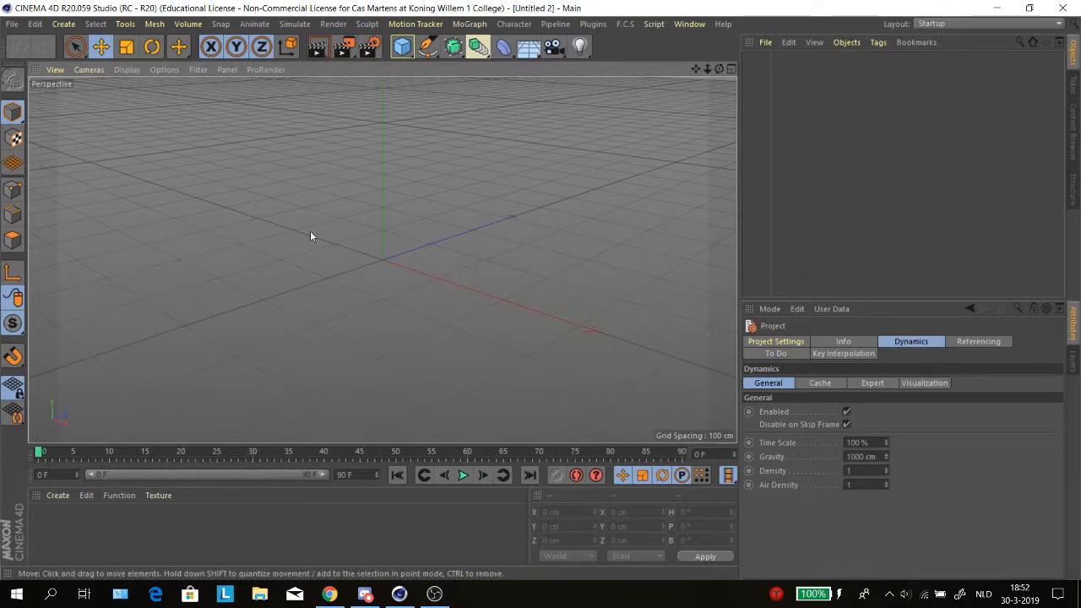
Step: Orbit the perspective view around the world origin to examine the X, Y and Z axes
left_click_drag(375, 215, 191, 301, "alt")
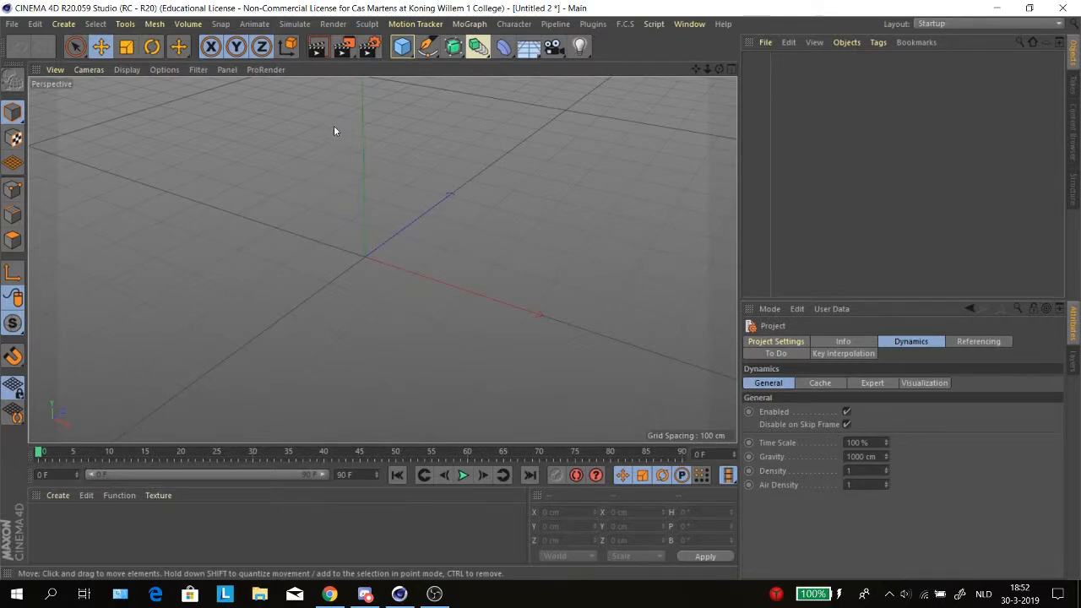
left_click_drag(324, 302, 472, 223, "alt")
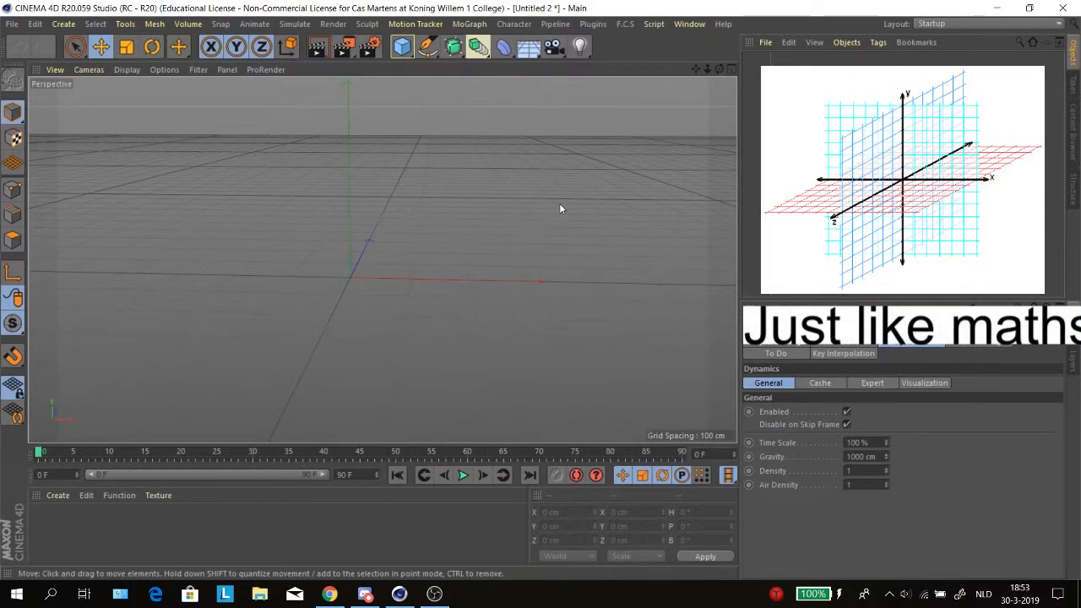
left_click_drag(346, 120, 304, 225, "alt")
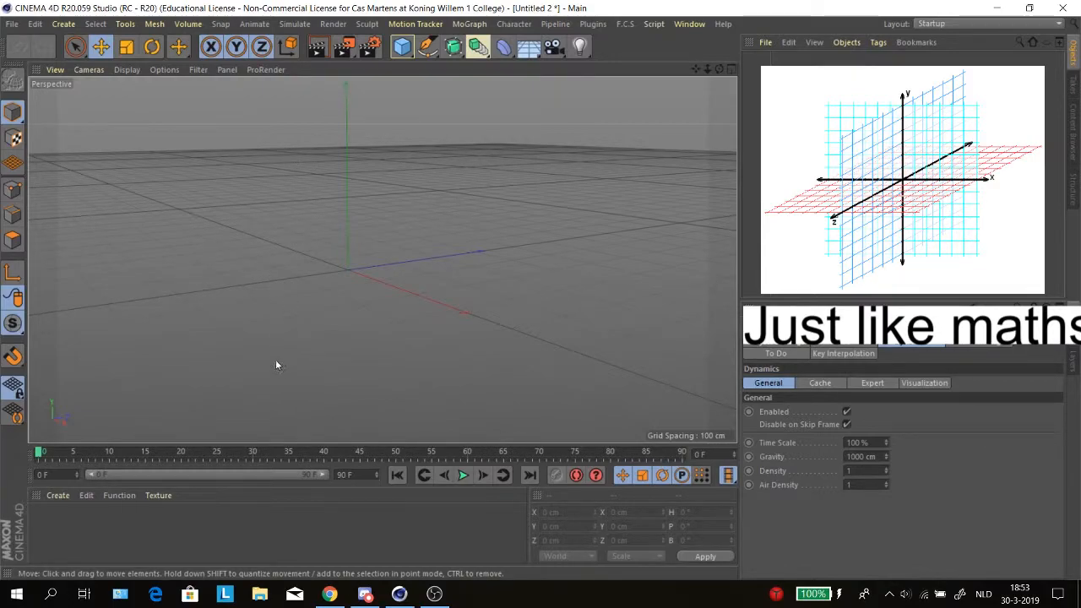
left_click_drag(467, 265, 414, 265, "alt")
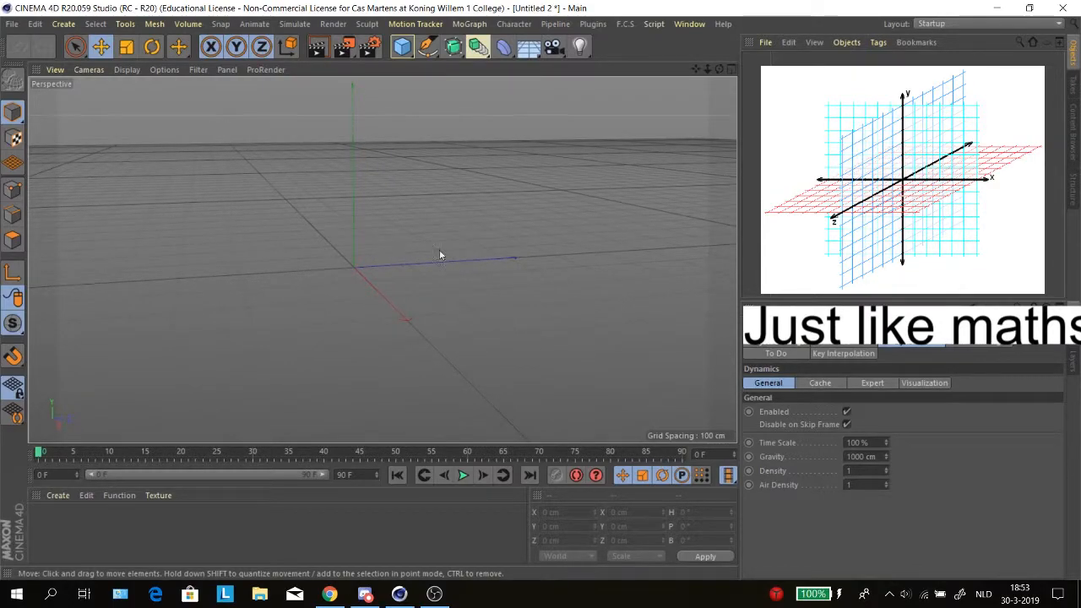
left_click_drag(447, 266, 495, 326, "alt")
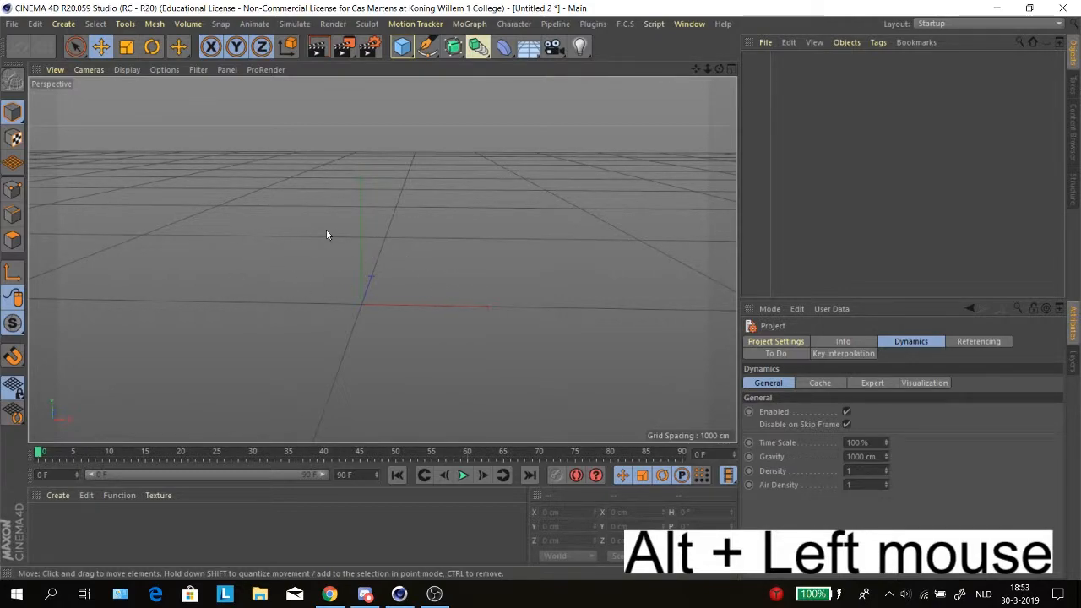
left_click_drag(328, 256, 630, 187, "alt")
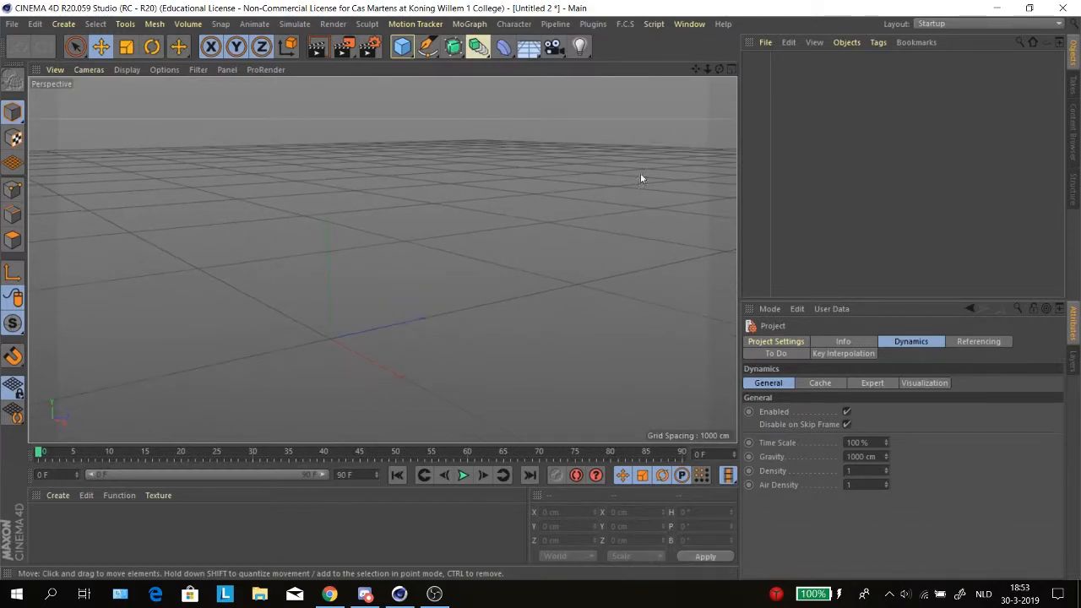
Step: Roll the perspective camera, then pan and zoom it to view the ground grid from different distances
mouse_move(720, 69)
left_mouse_down()
mouse_move(718, 43)
mouse_move(751, 84)
mouse_move(719, 72)
mouse_move(675, 93)
mouse_move(718, 85)
left_mouse_up()
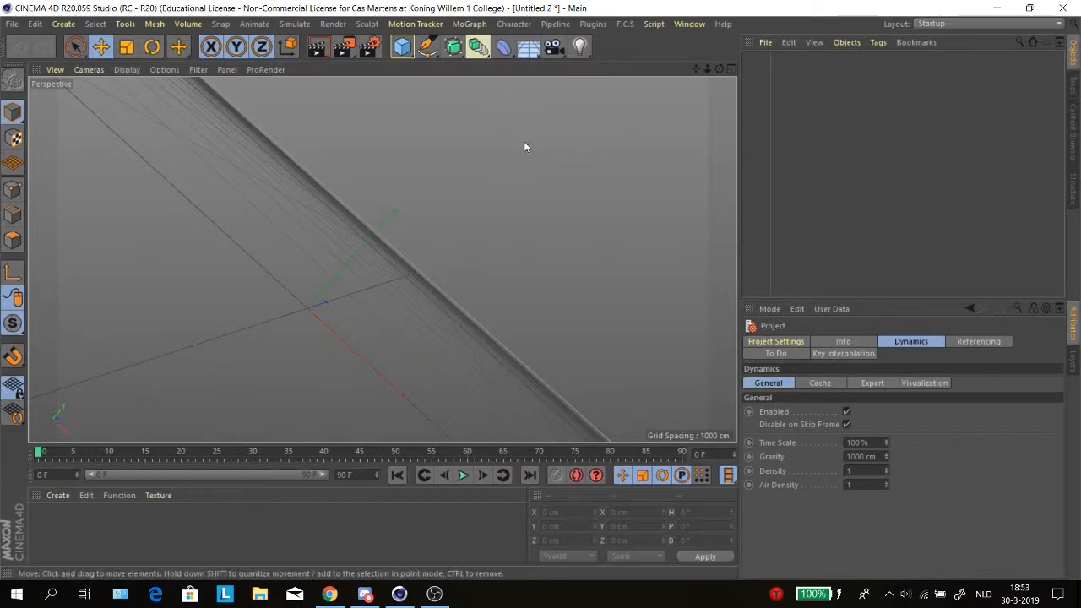
right_click(720, 69)
right_click_drag(719, 68, 718, 69)
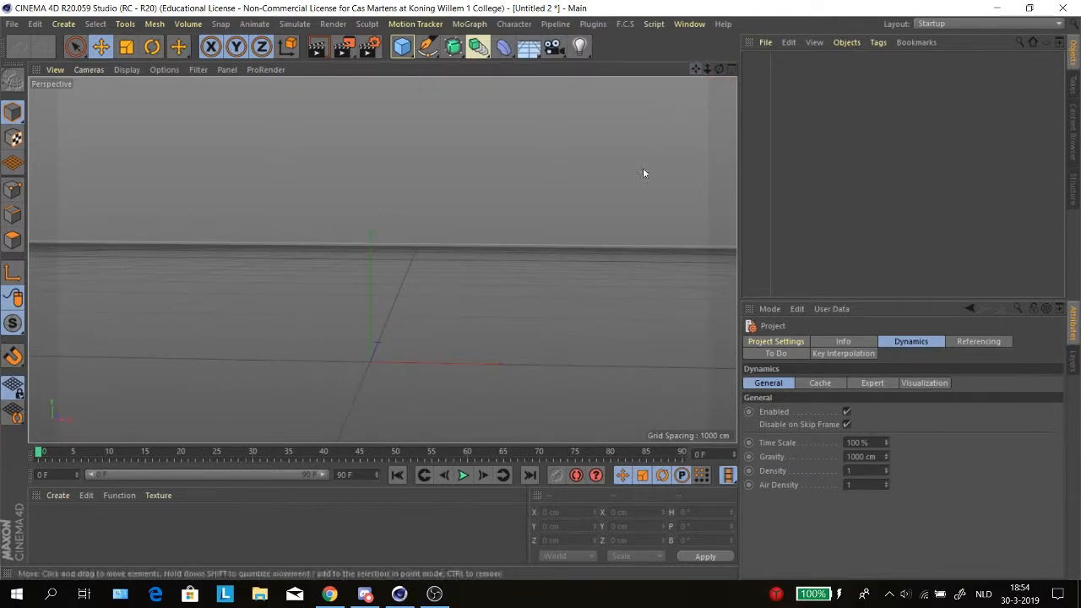
scroll(530, 302, "down", 2)
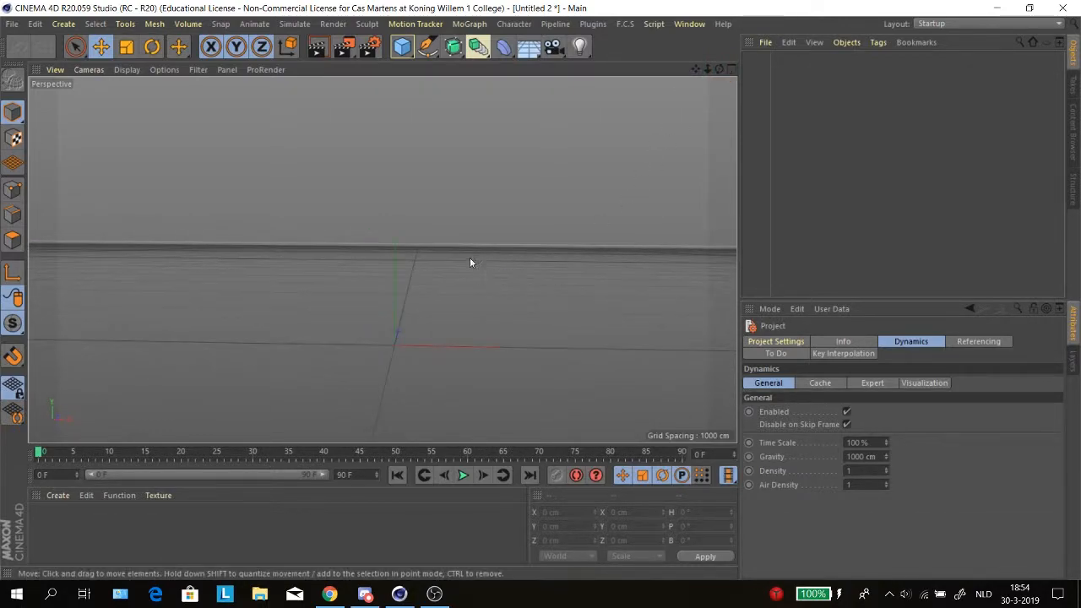
middle_click_drag(259, 201, 472, 181, "alt")
mouse_move(696, 69)
left_mouse_down()
mouse_move(382, 260)
mouse_move(677, 10)
mouse_move(707, 68)
left_mouse_up()
scroll(411, 266, "down", 3)
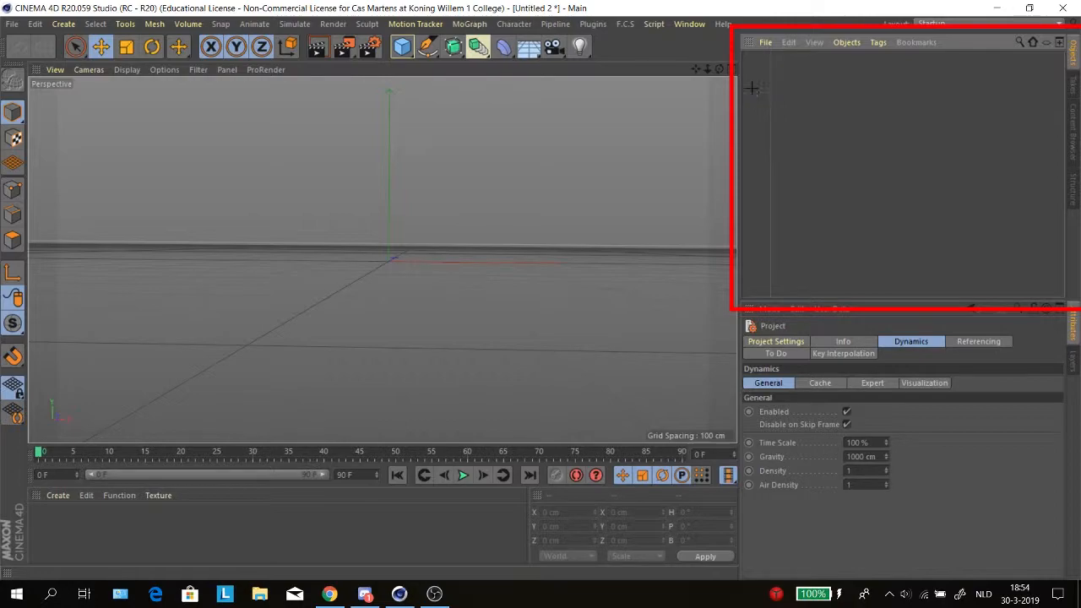
left_click(766, 42)
left_click(769, 47)
left_click(766, 42)
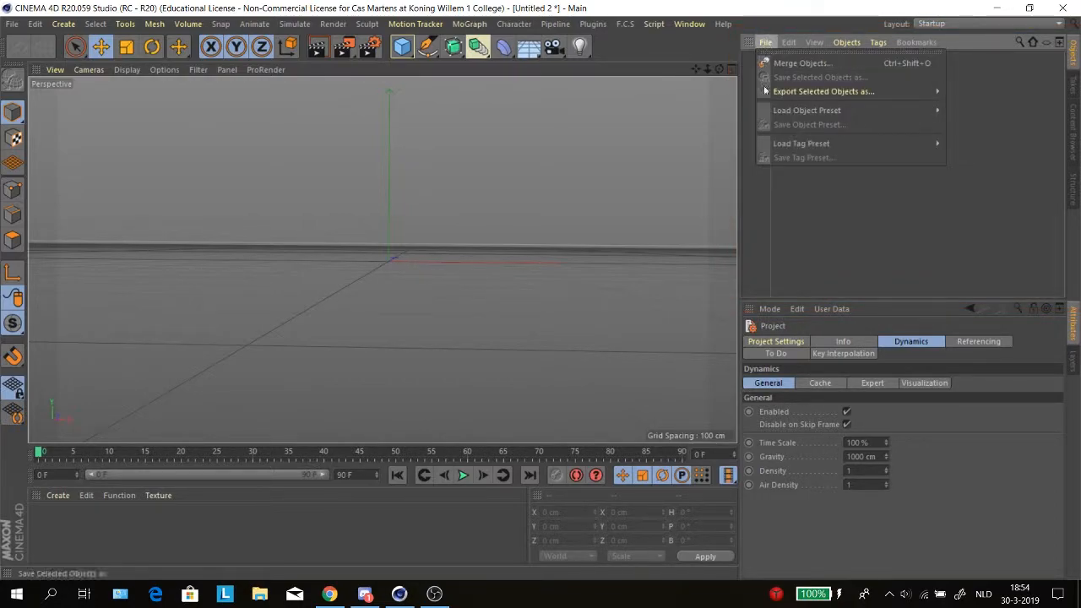
mouse_move(838, 93)
left_click(901, 87)
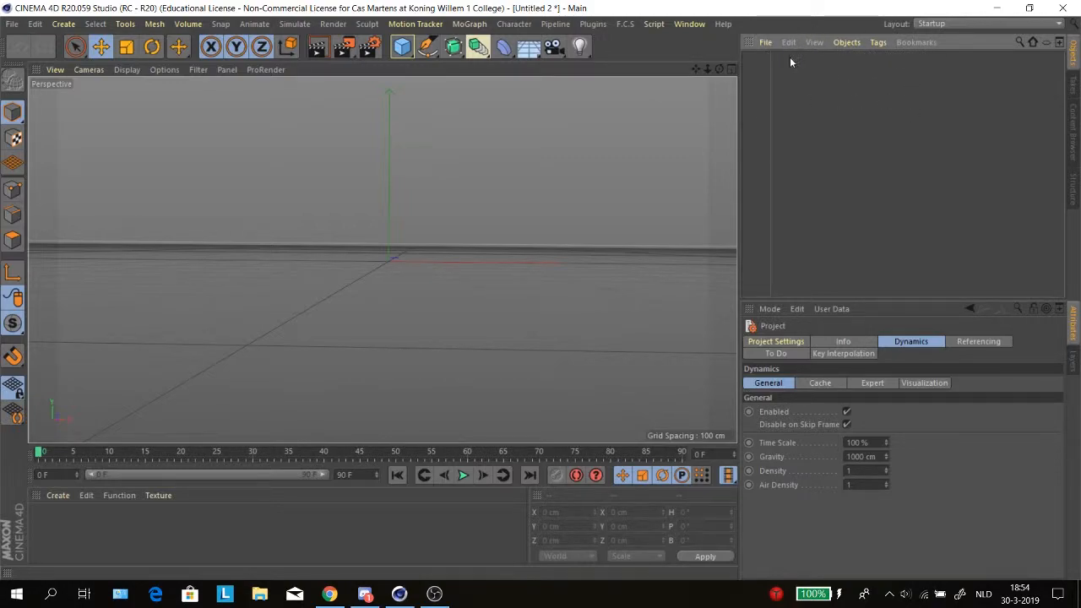
Step: Add a cube to the scene and attach a Cinema 4D Annotation tag to it
left_click(404, 50)
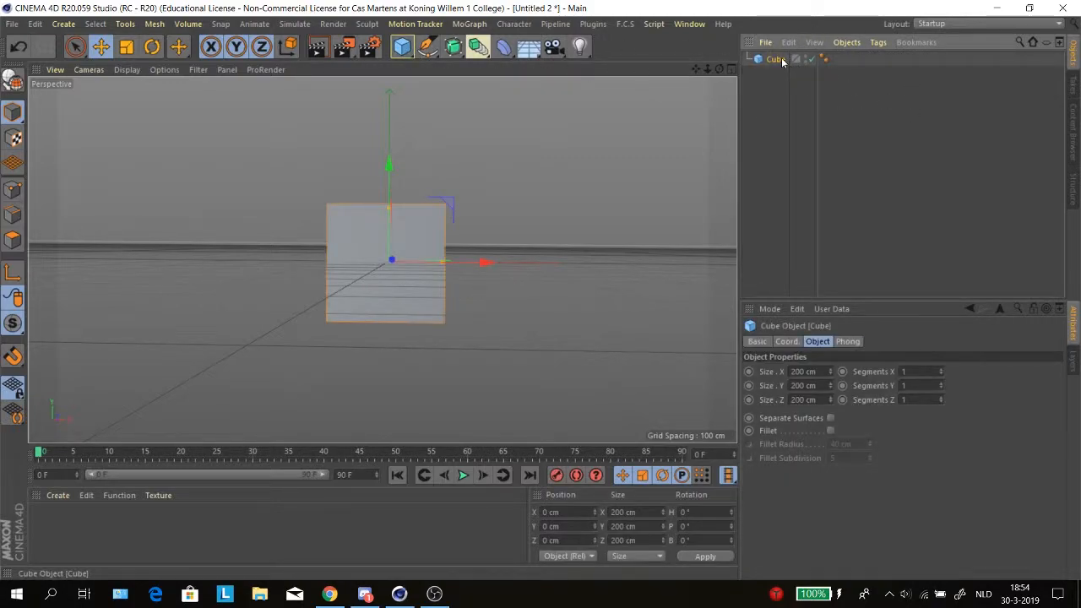
left_click(878, 42)
mouse_move(904, 64)
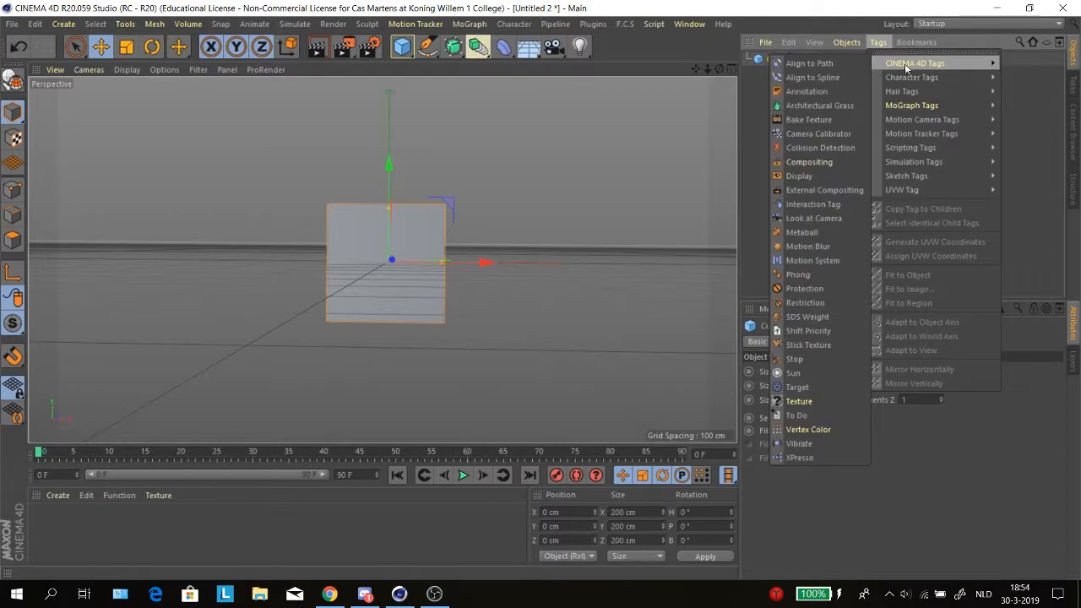
left_click(812, 94)
Step: Set the cube's annotation text to "Hello World" and deselect the tag
double_click(815, 371)
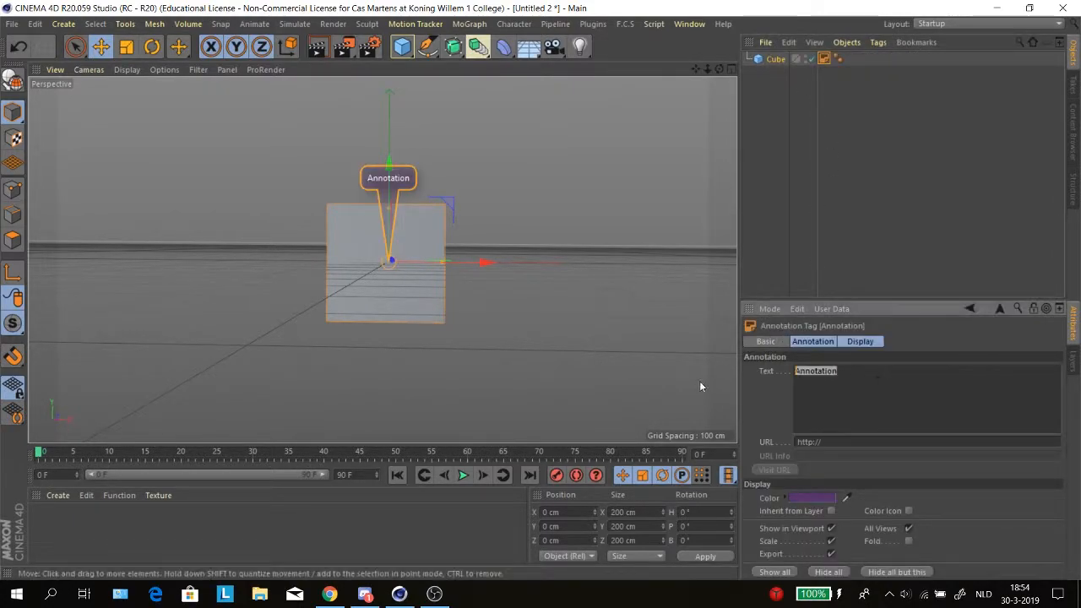
type("Hello World")
key("BackSpace")
left_click(755, 194)
scroll(374, 326, "up", 6)
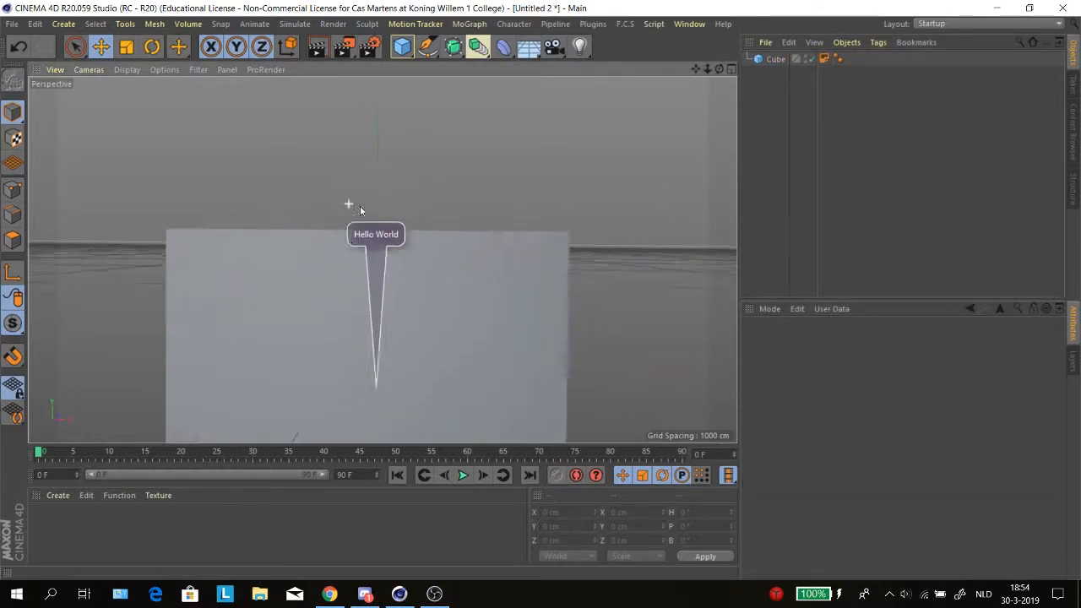
scroll(374, 326, "down", 5)
Step: Activate the Scale tool and set the cube's X size to 465 cm
left_click(373, 254)
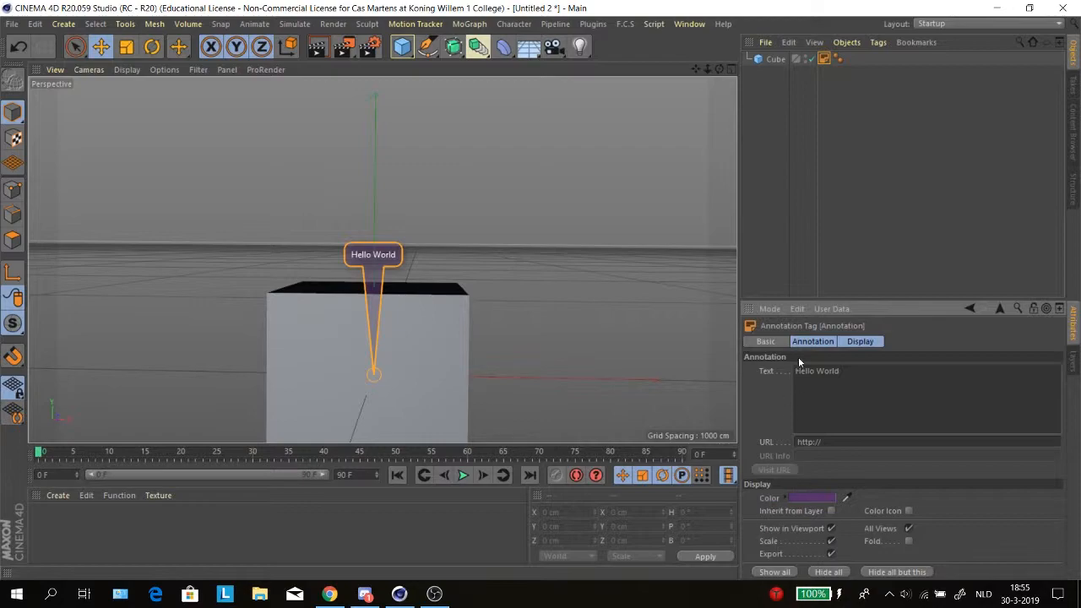
key("t")
scroll(407, 264, "down", 5)
scroll(406, 270, "up", 3)
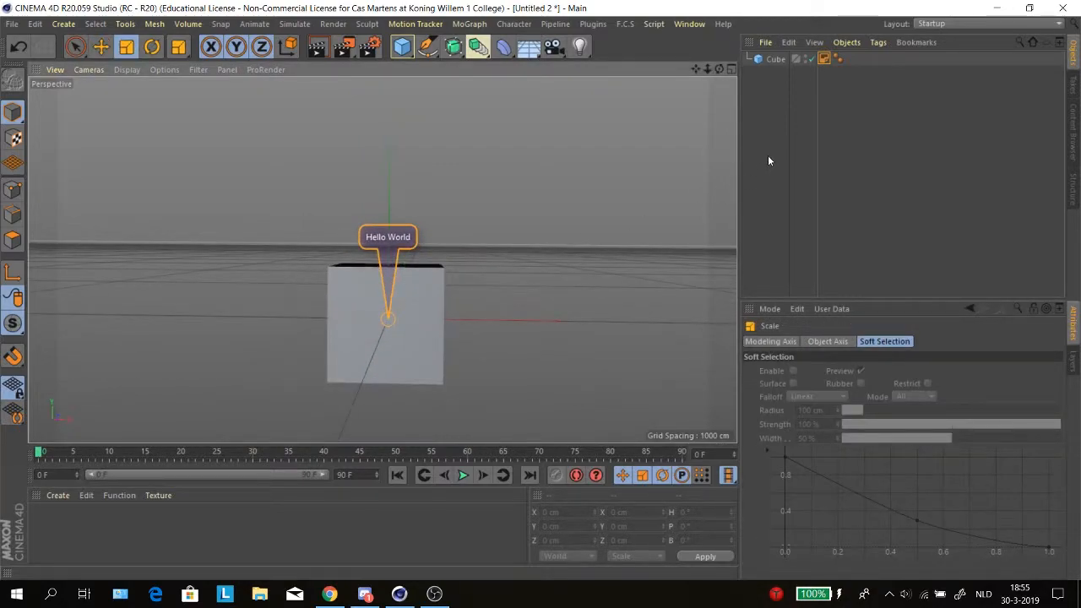
left_click(775, 60)
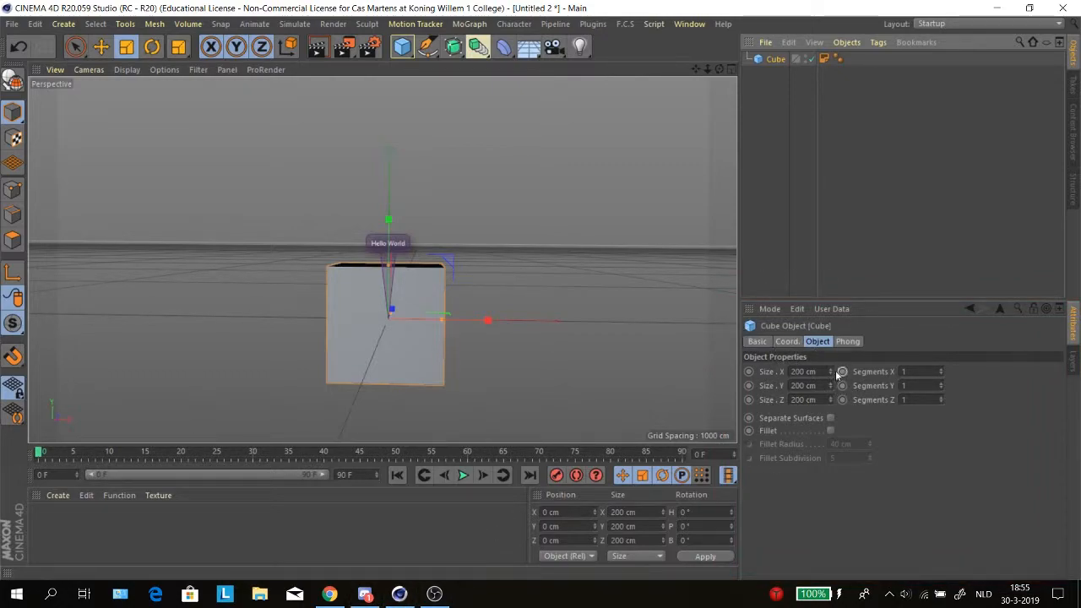
left_click_drag(832, 372, 833, 374)
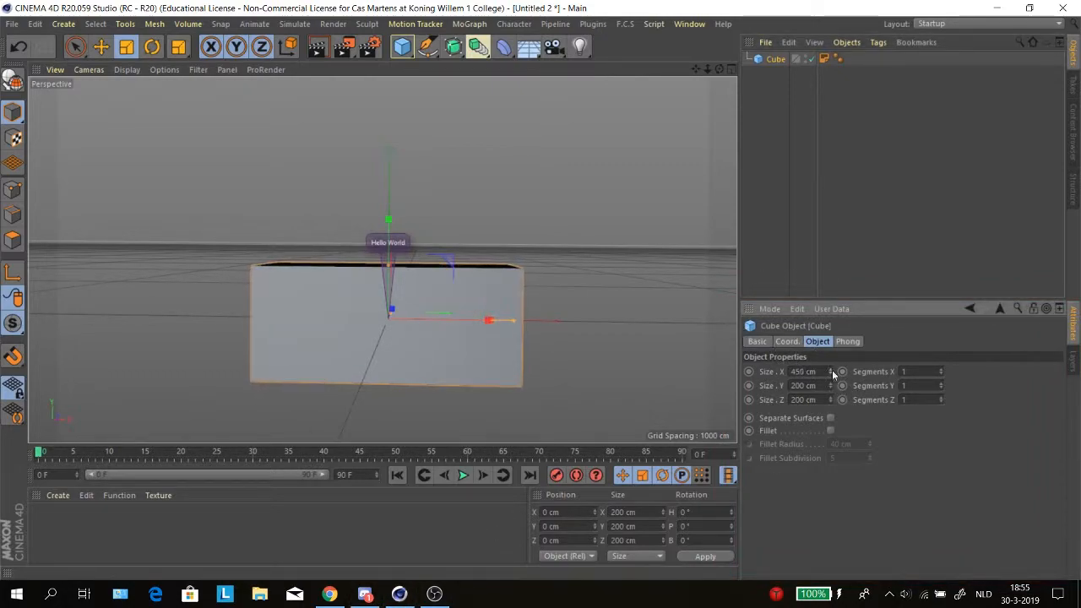
Step: Show the project's attributes and examine its author info and general project settings
left_click(767, 309)
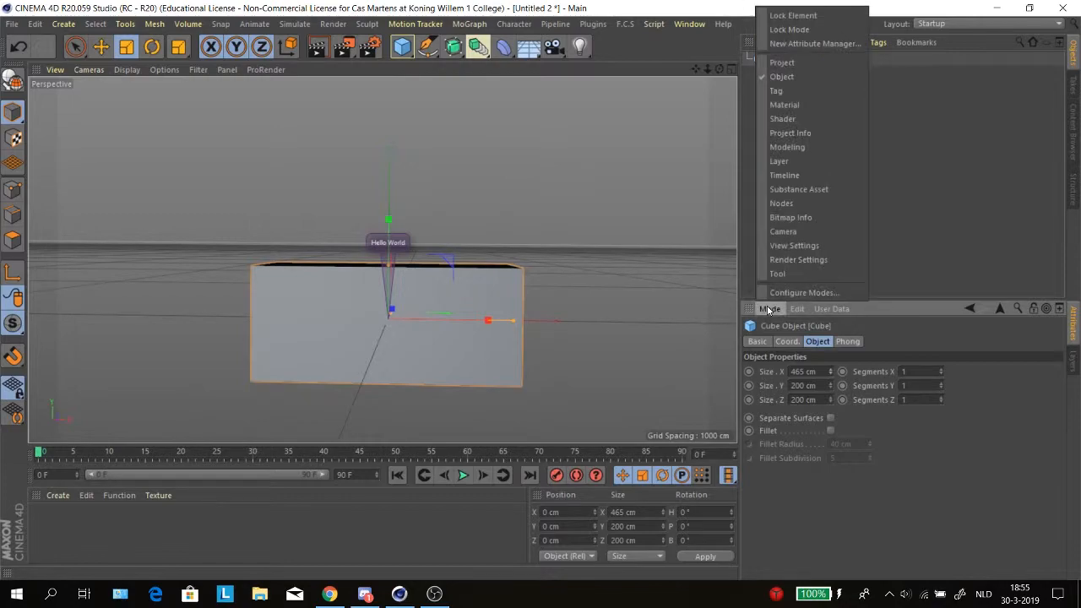
left_click(794, 245)
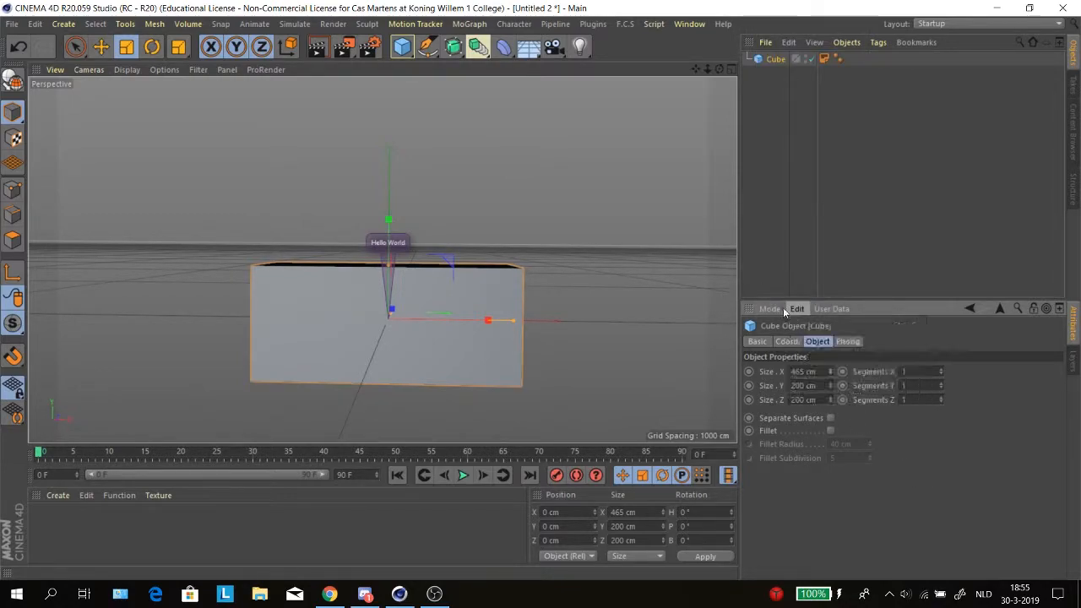
left_click(780, 310)
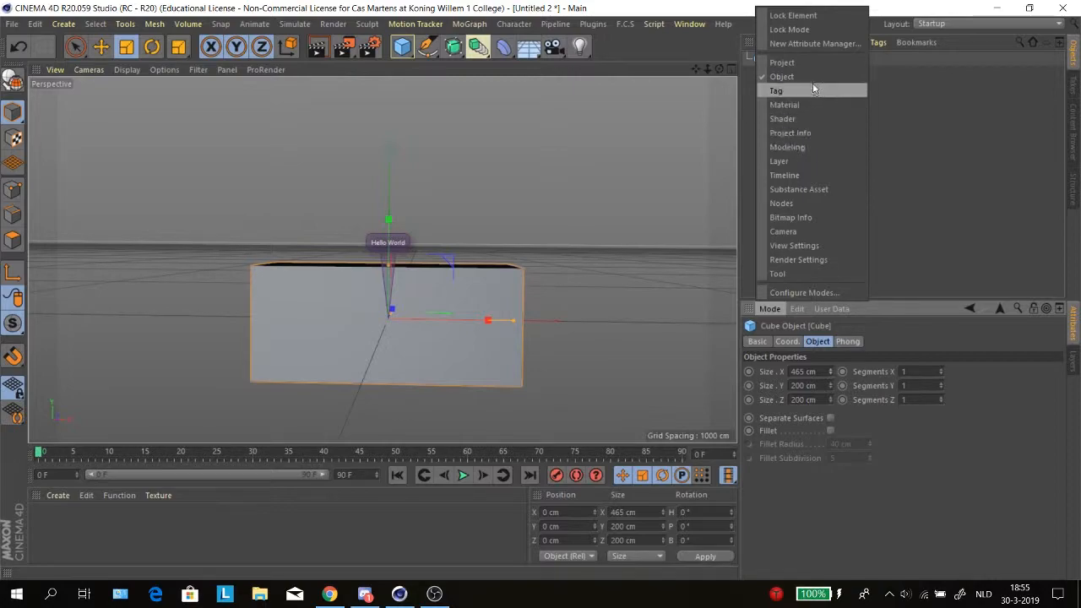
left_click(800, 61)
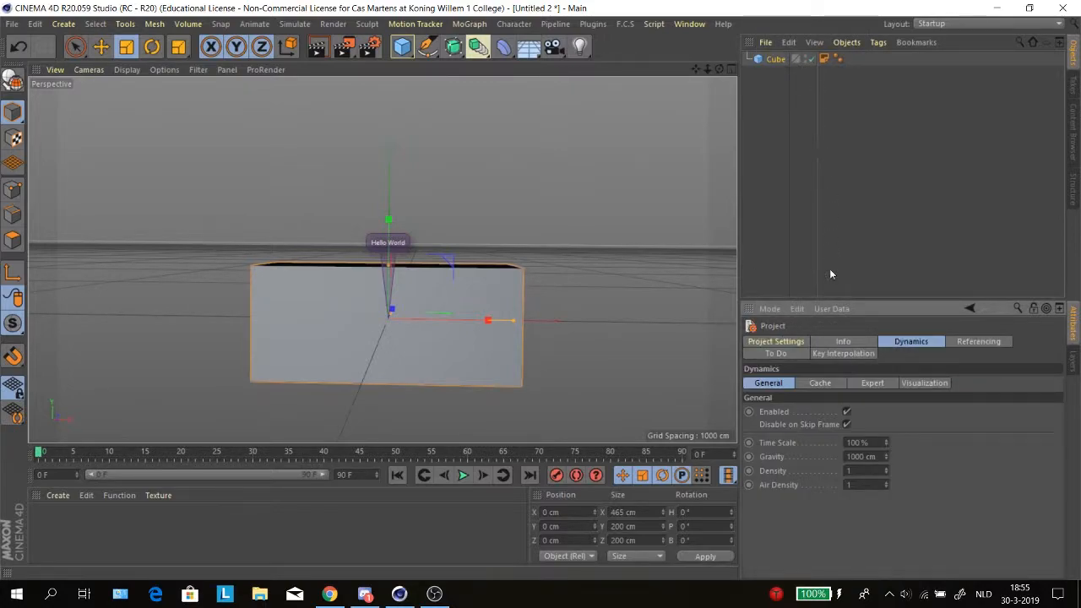
left_click(841, 341)
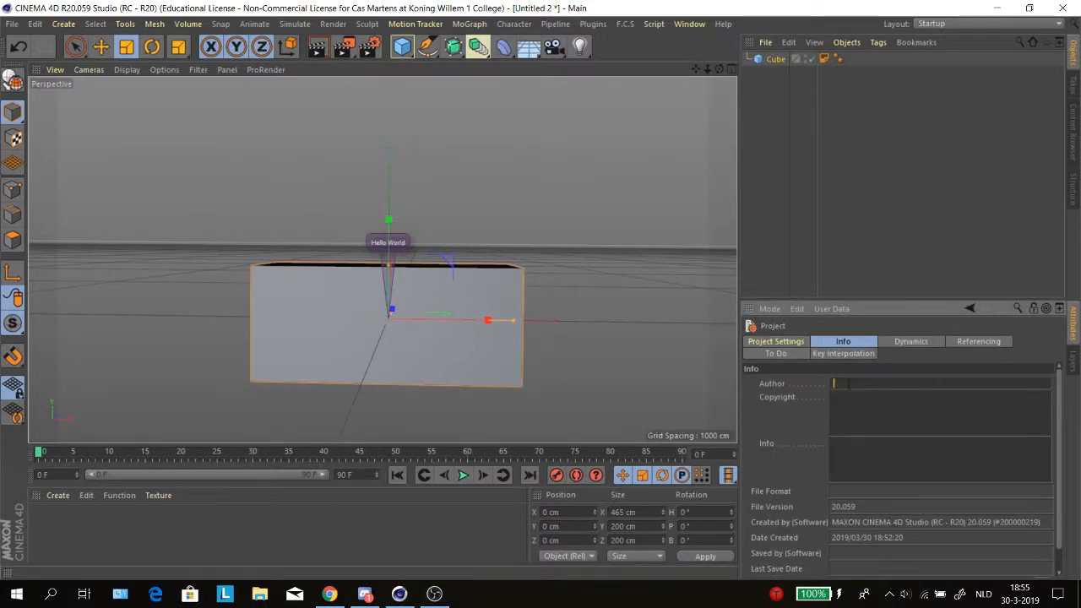
left_click(769, 309)
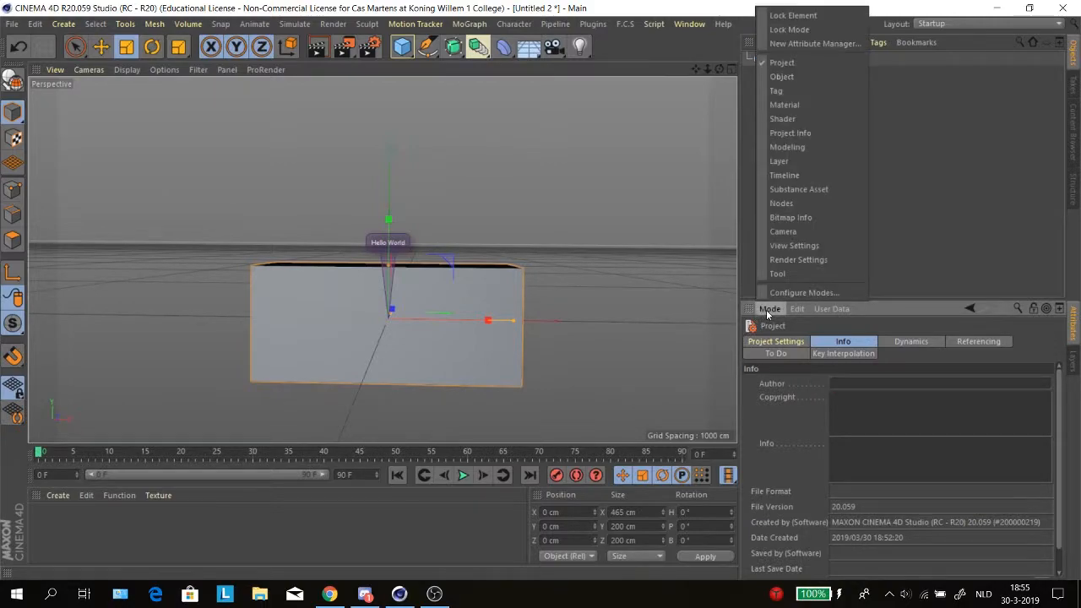
left_click(793, 66)
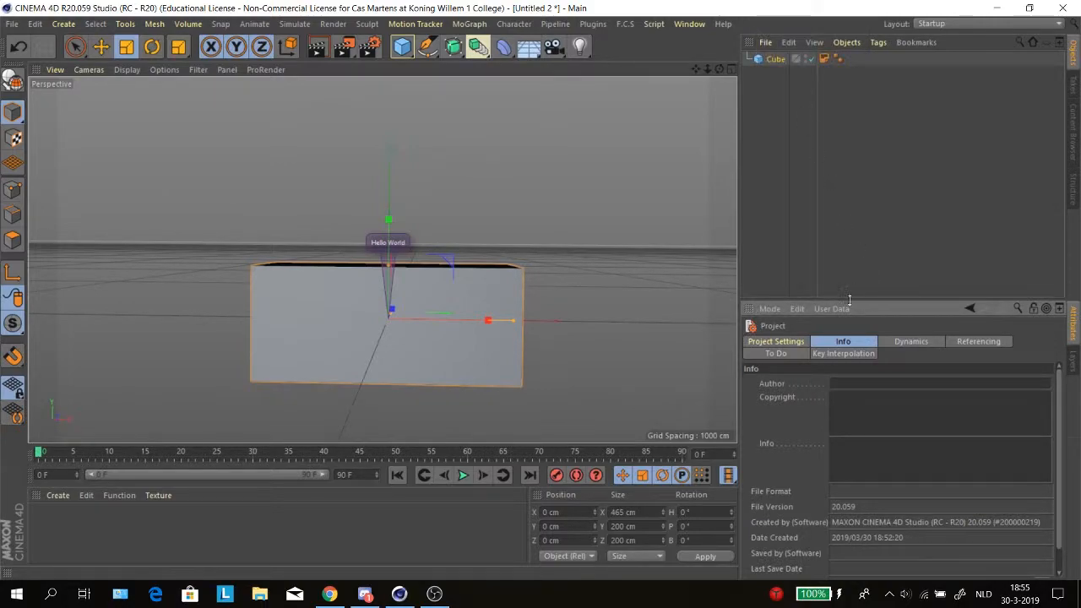
left_click(778, 343)
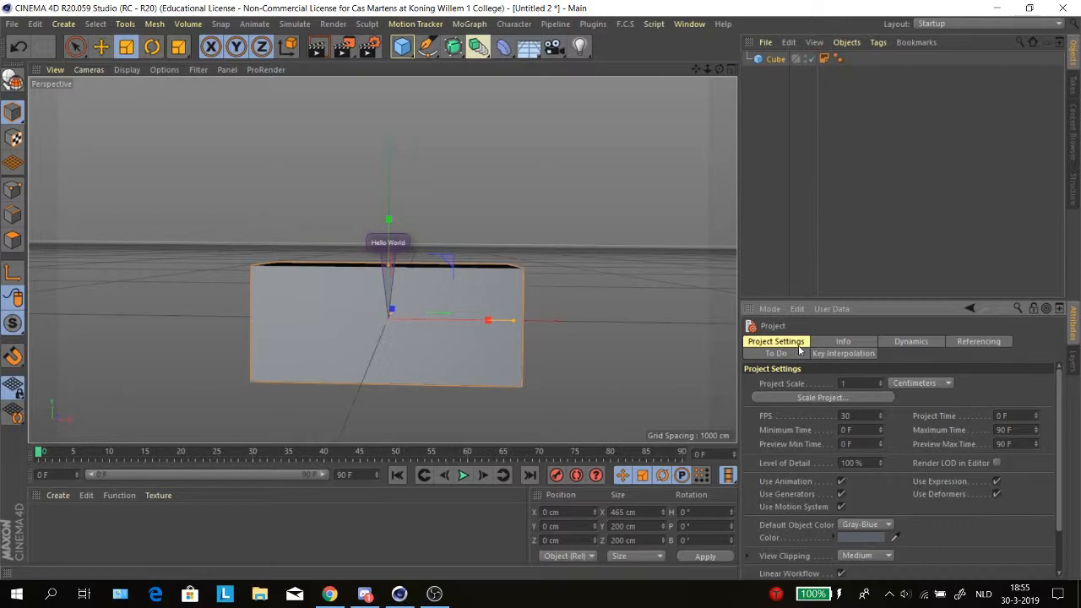
Step: Show the project's info attributes and examine the author, file version, creation date and file path fields
left_click(843, 342)
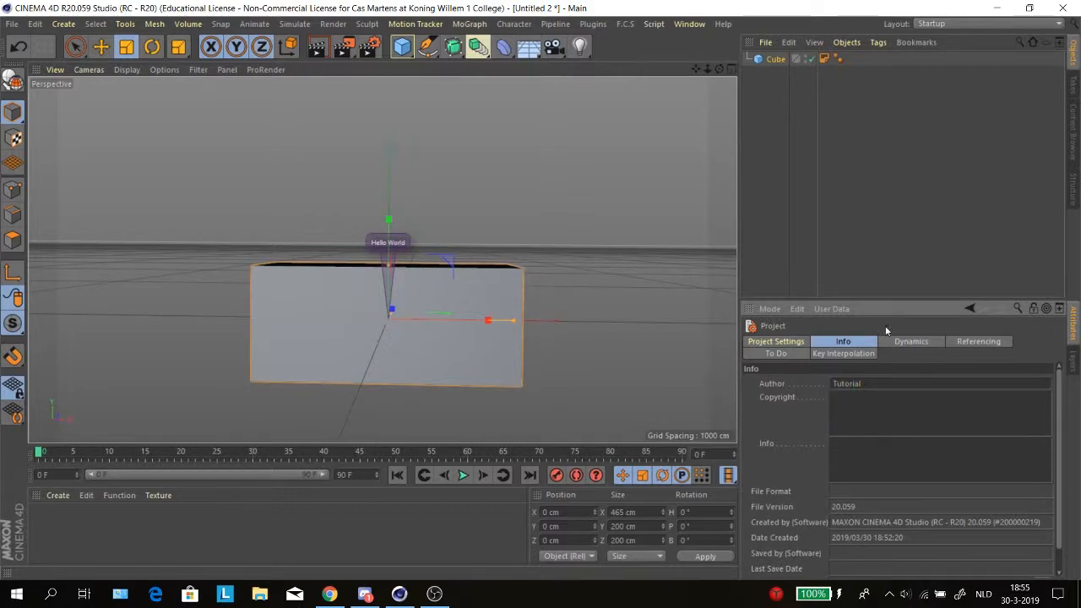
scroll(891, 411, "down", 1)
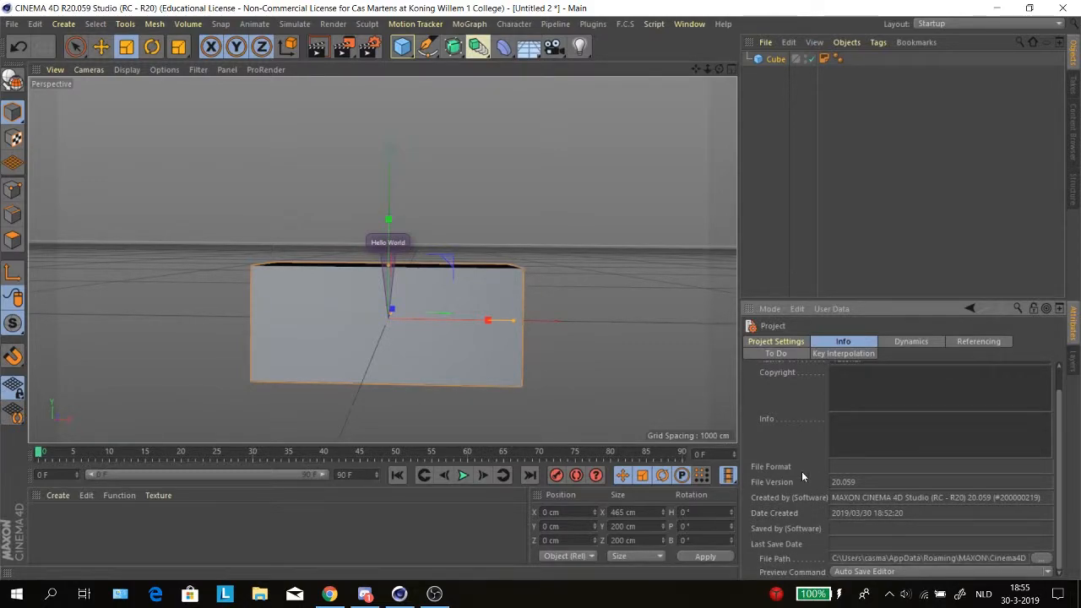
scroll(801, 471, "up", 1)
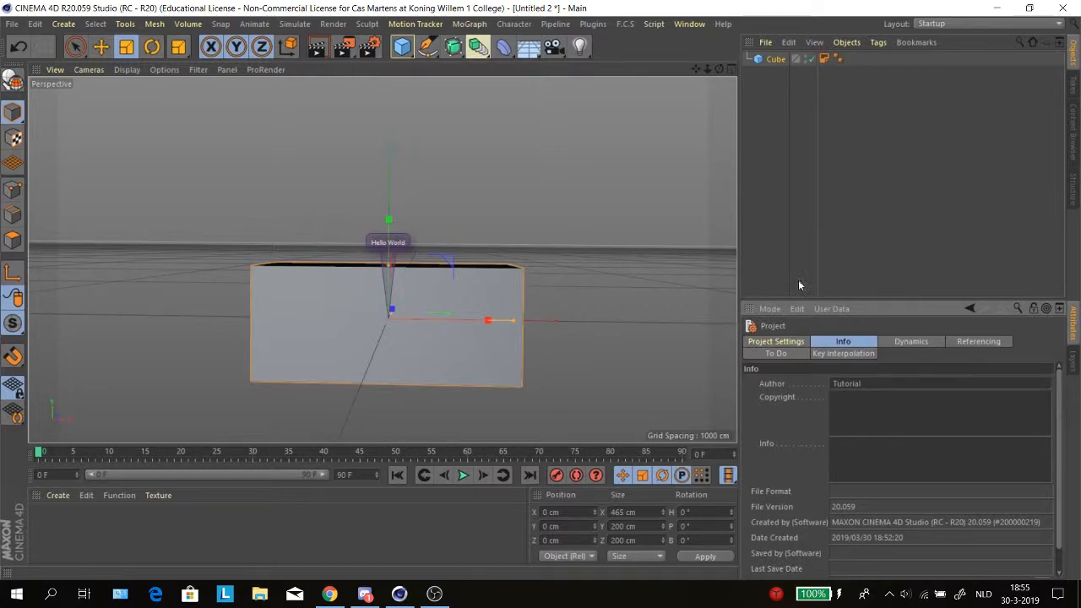
Step: Show the cube's object attributes, and switch the attribute display to the settings of the active Scale tool
left_click(775, 58)
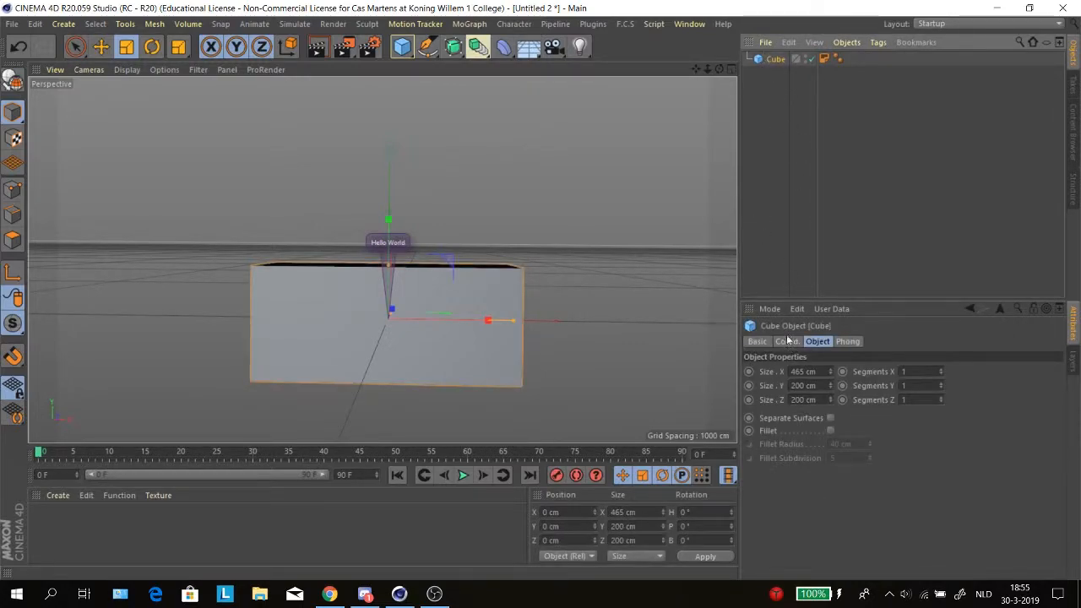
left_click(769, 308)
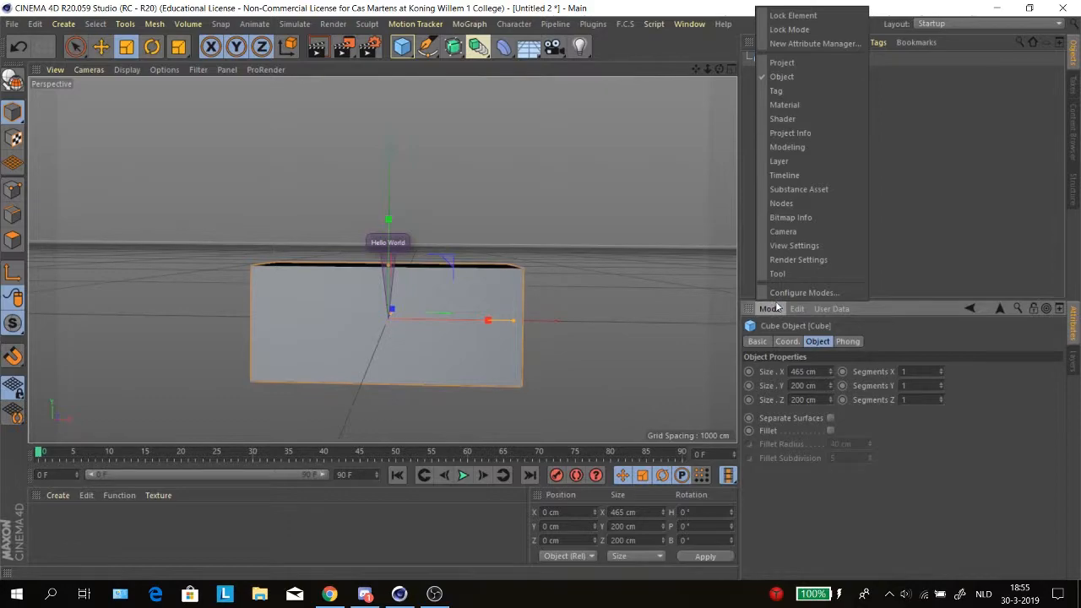
left_click(783, 273)
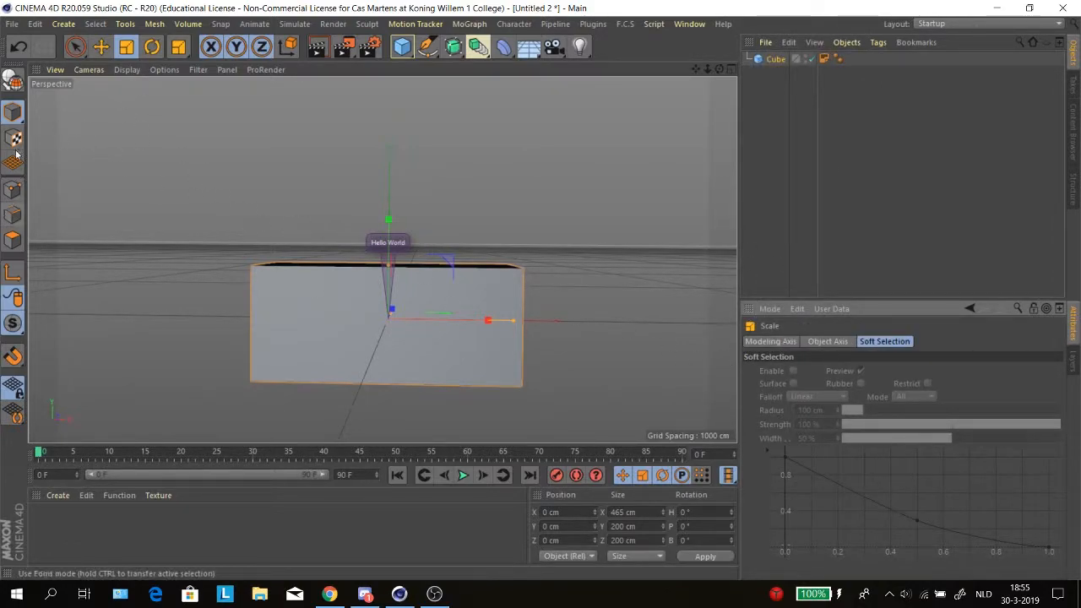
Step: Make the cube editable and activate Live Selection in Polygons mode
left_click(13, 80)
left_click(13, 241)
key("9")
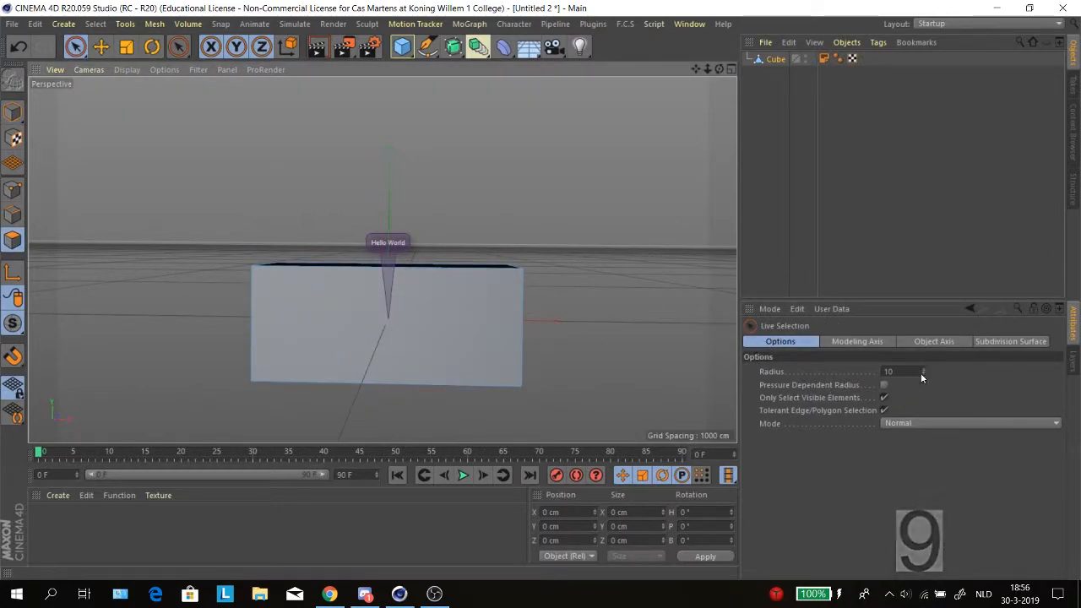
Step: Try Live Selection radii of 410 and 1 on the cube's front face, and restore the radius to 10
left_click_drag(922, 370, 926, 346)
left_click(429, 337)
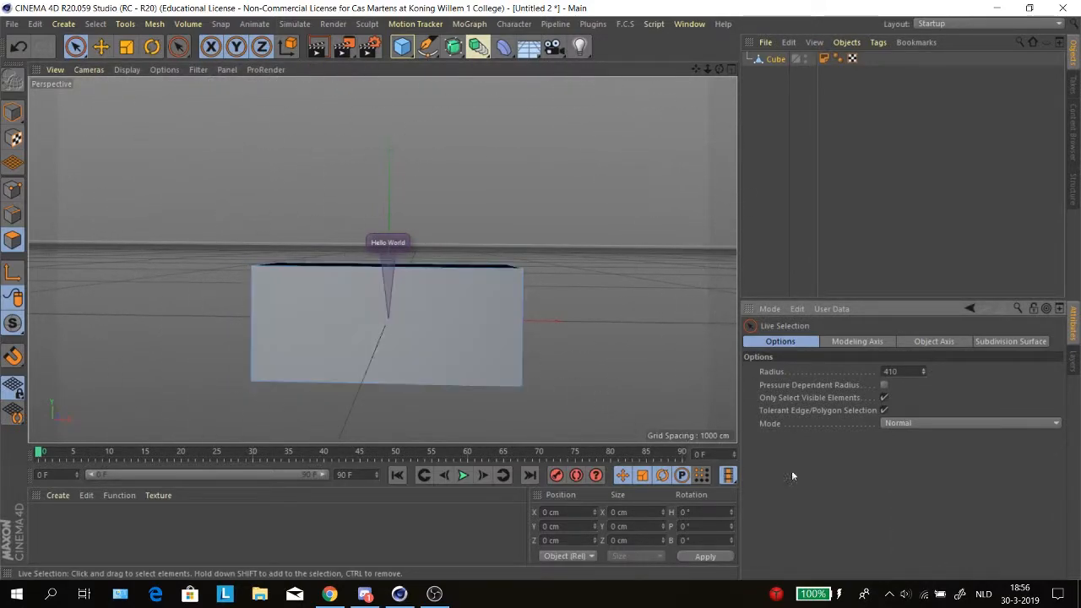
left_click_drag(922, 371, 922, 388)
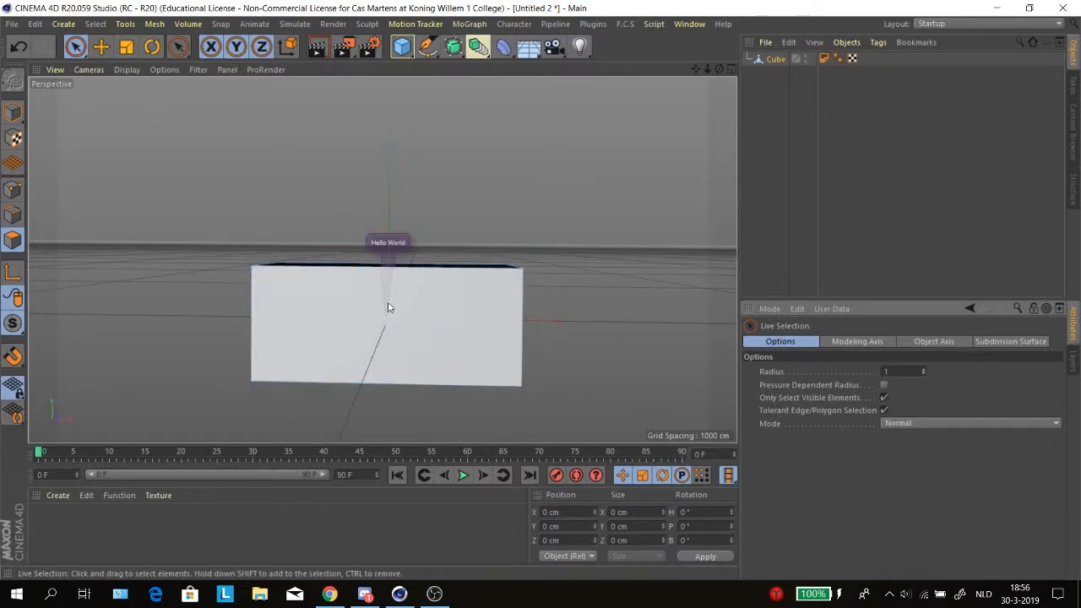
scroll(390, 308, "up", 6)
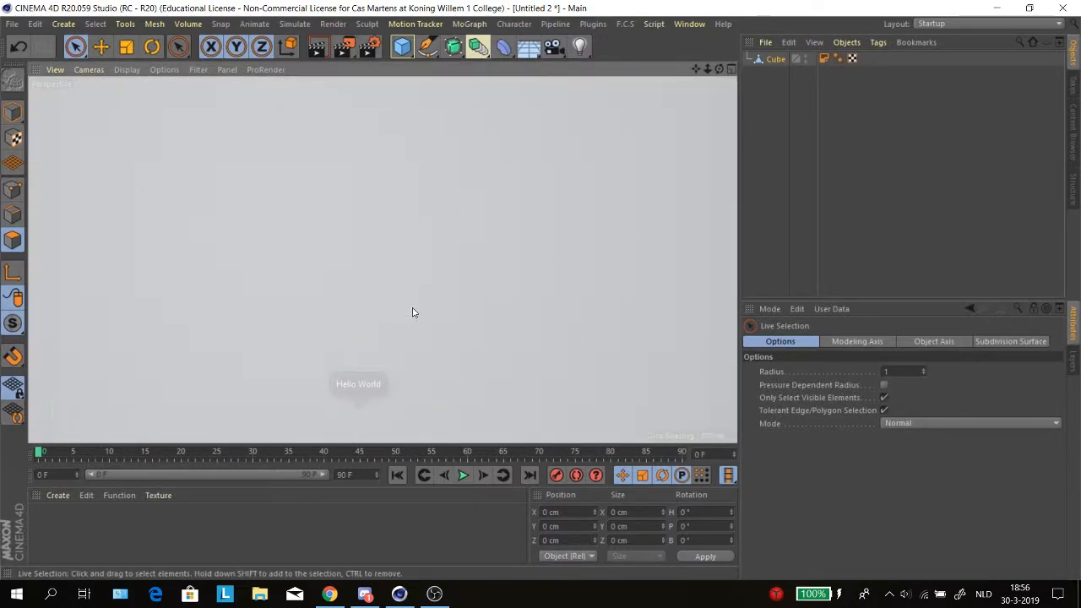
scroll(412, 313, "down", 6)
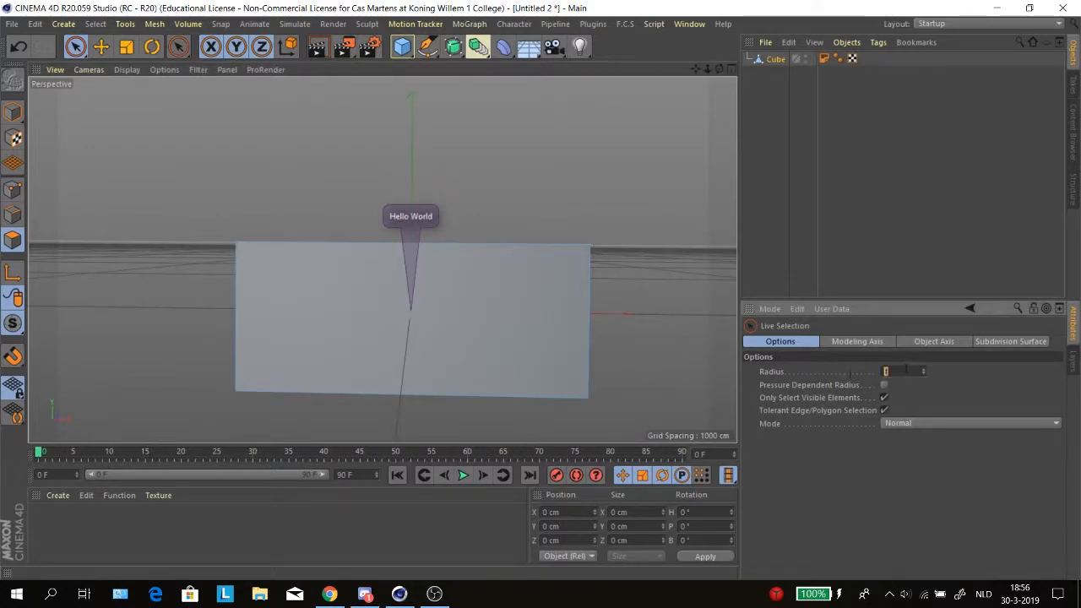
type("10")
Step: Try Live Selection with Pressure Dependent Radius on and with Only Select Visible Elements off, selecting through the cube, and restore both options
left_click(884, 385)
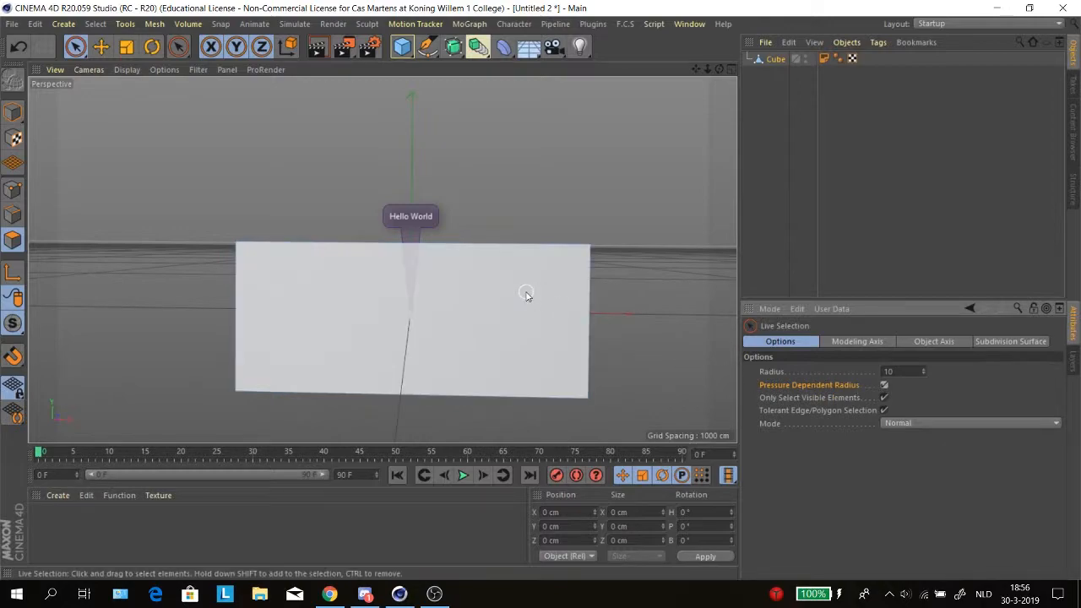
left_click(884, 398)
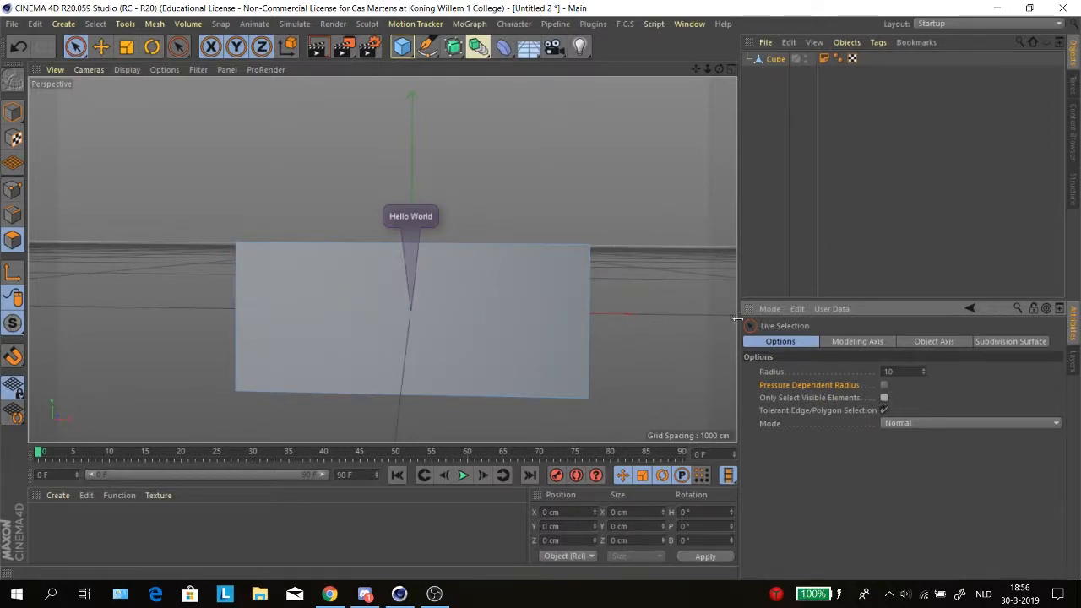
left_click(476, 321)
left_click_drag(646, 223, 302, 293, "alt")
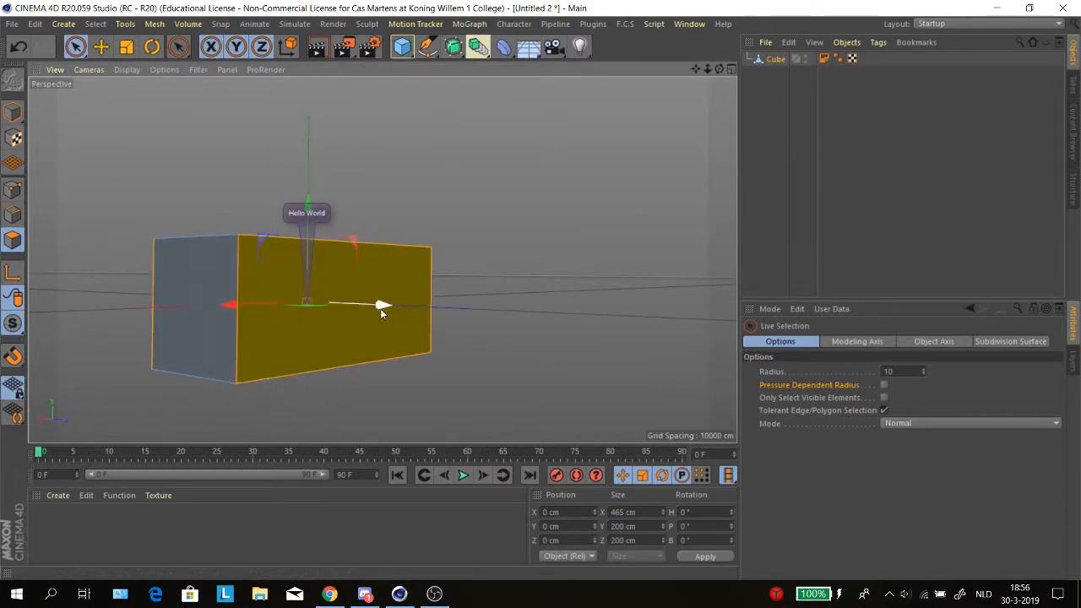
left_click_drag(411, 314, 757, 349, "alt")
left_click(884, 398)
left_click(625, 336)
left_click(770, 308)
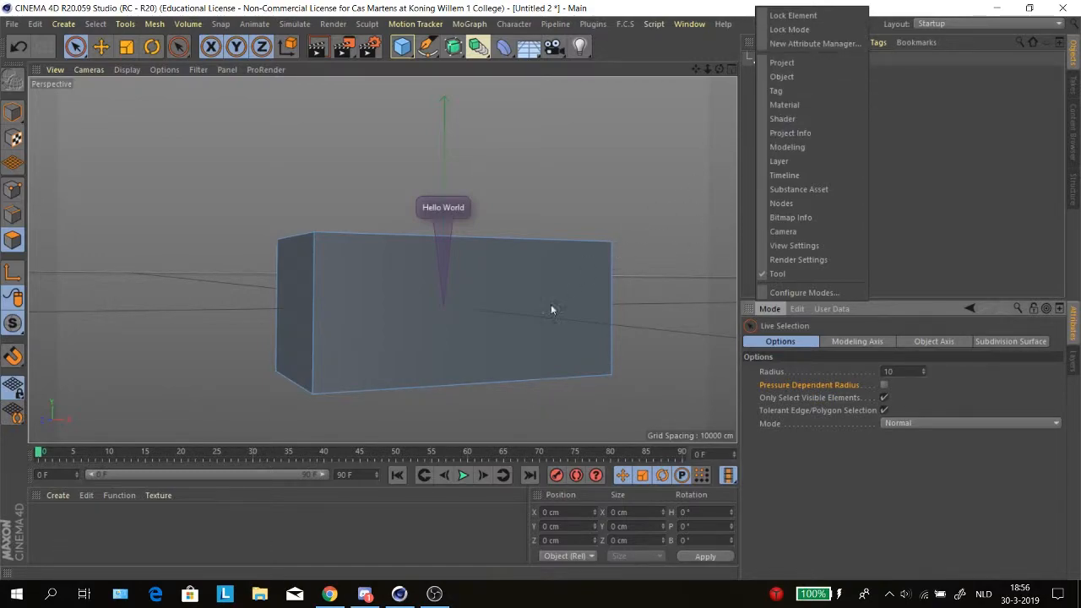
left_click(792, 439)
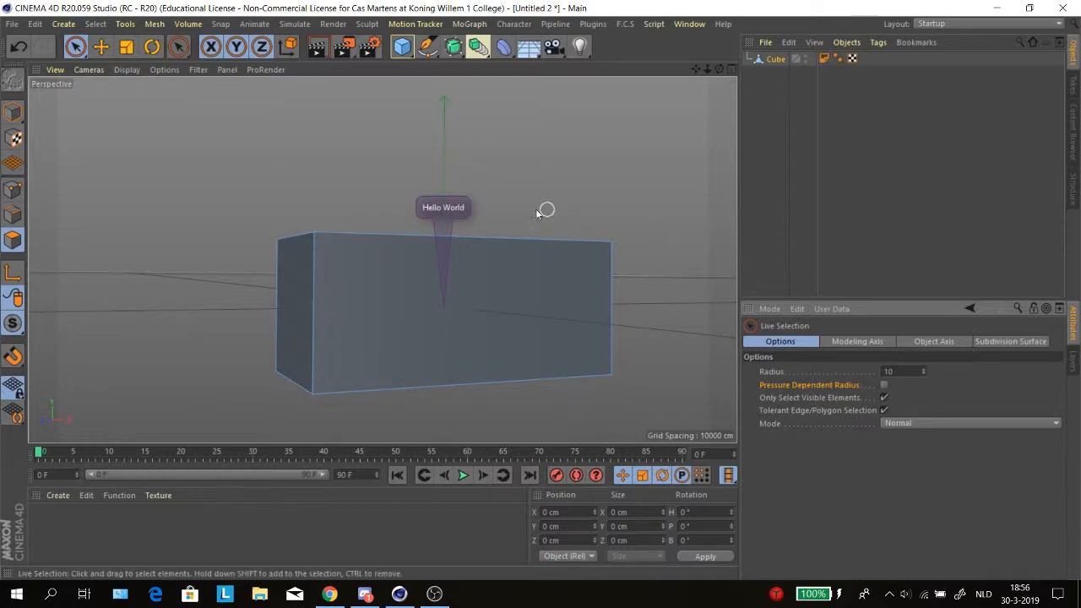
Step: Return to Model mode, deselect the cube and activate the Move tool
left_click(12, 112)
left_click(187, 381)
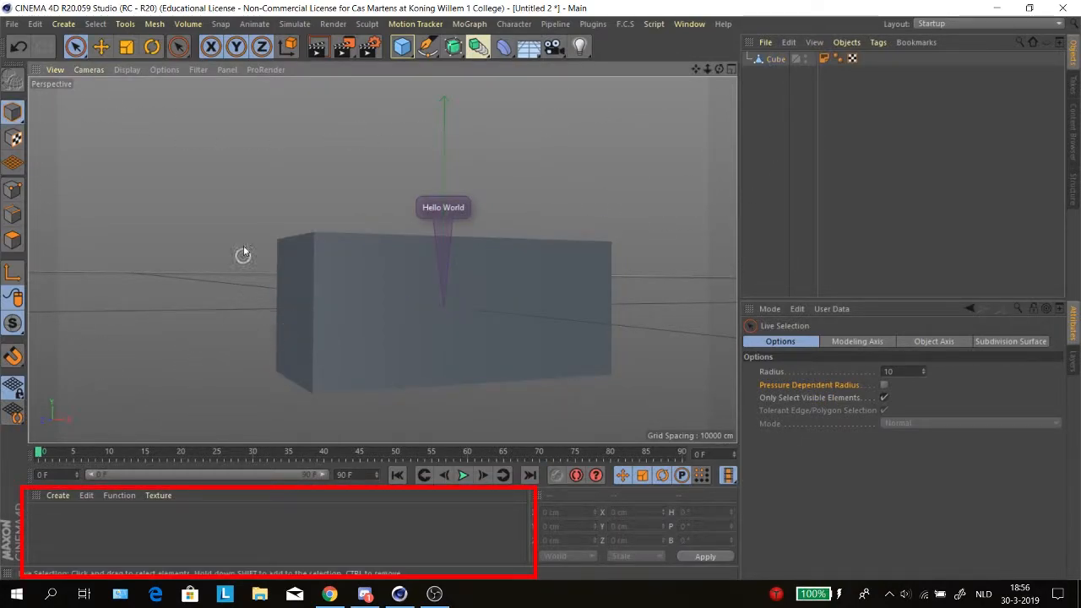
key("e")
Step: Create a new standard material and deselect it
left_click(55, 498)
left_click(117, 333)
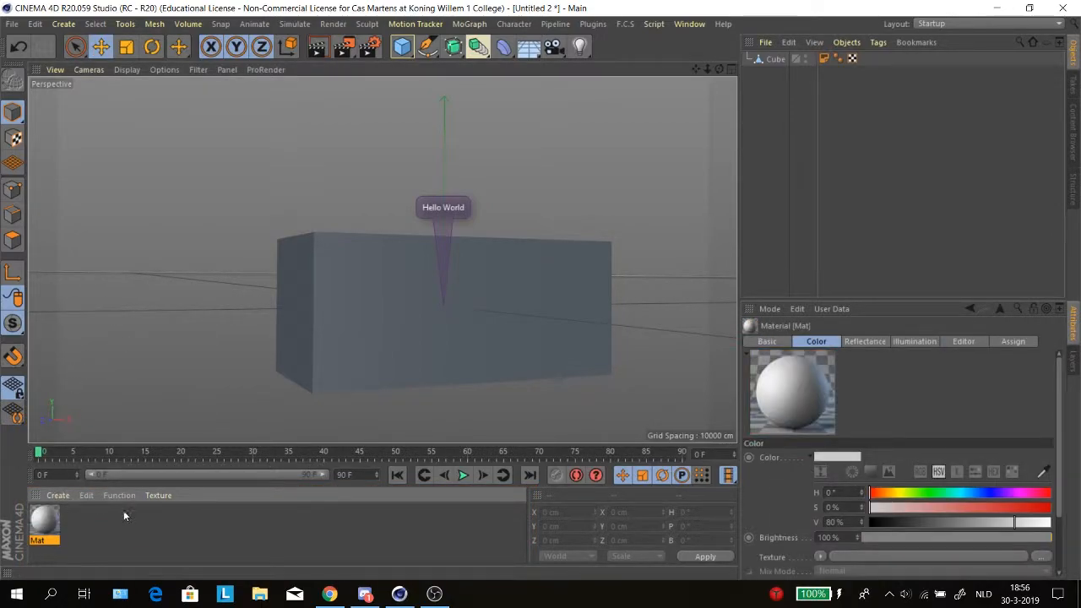
left_click(94, 533)
Step: Open the new material in the Material Editor, examine its Diffusion, Reflectance, Normal, Glow and Color channels, and close the editor
double_click(44, 525)
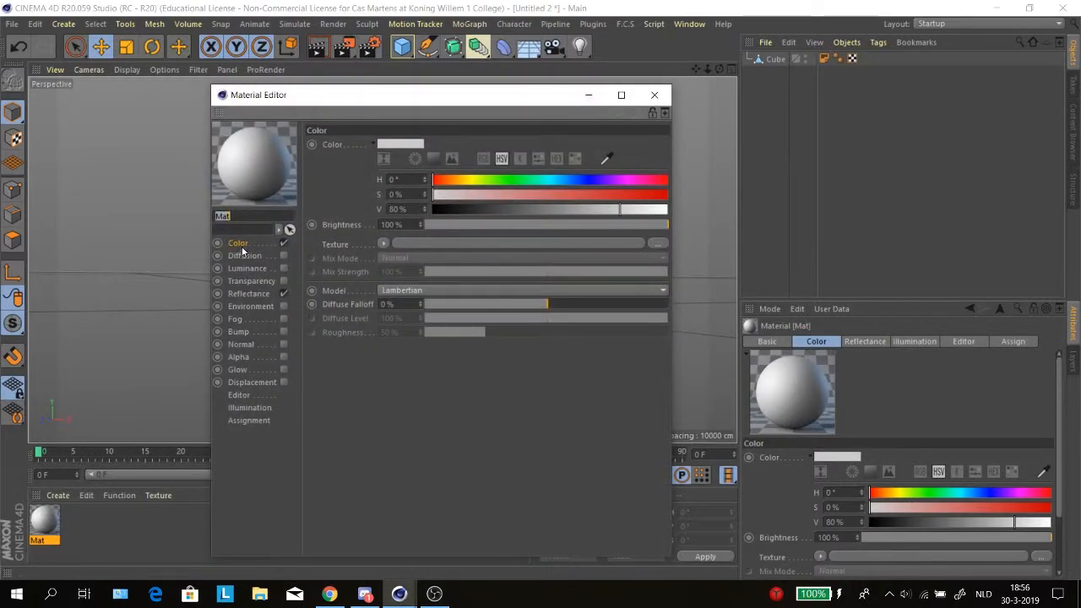
left_click_drag(309, 95, 550, 80)
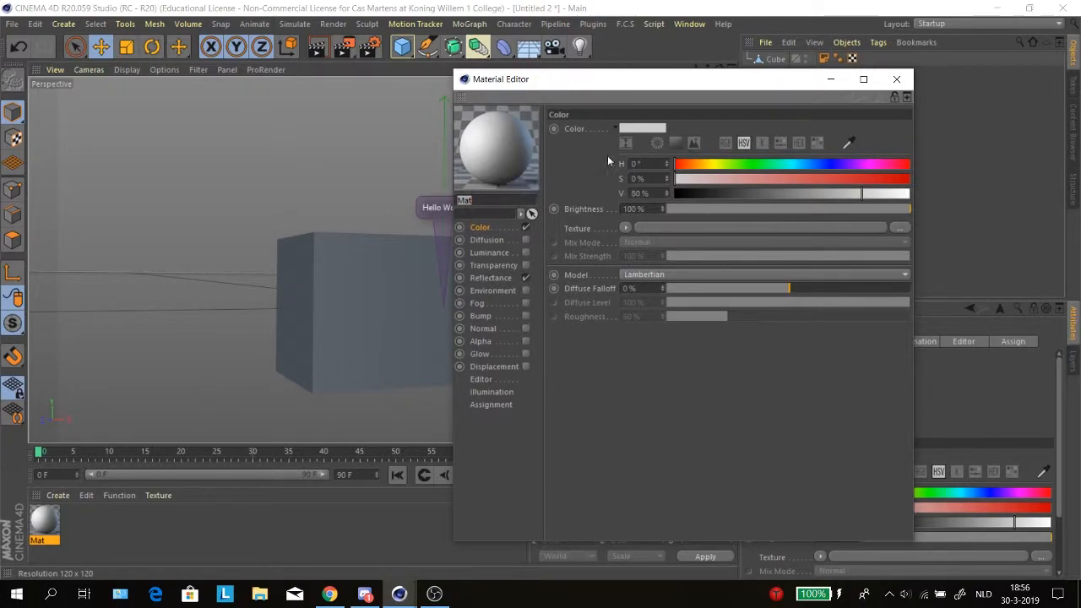
left_click_drag(692, 87, 769, 80)
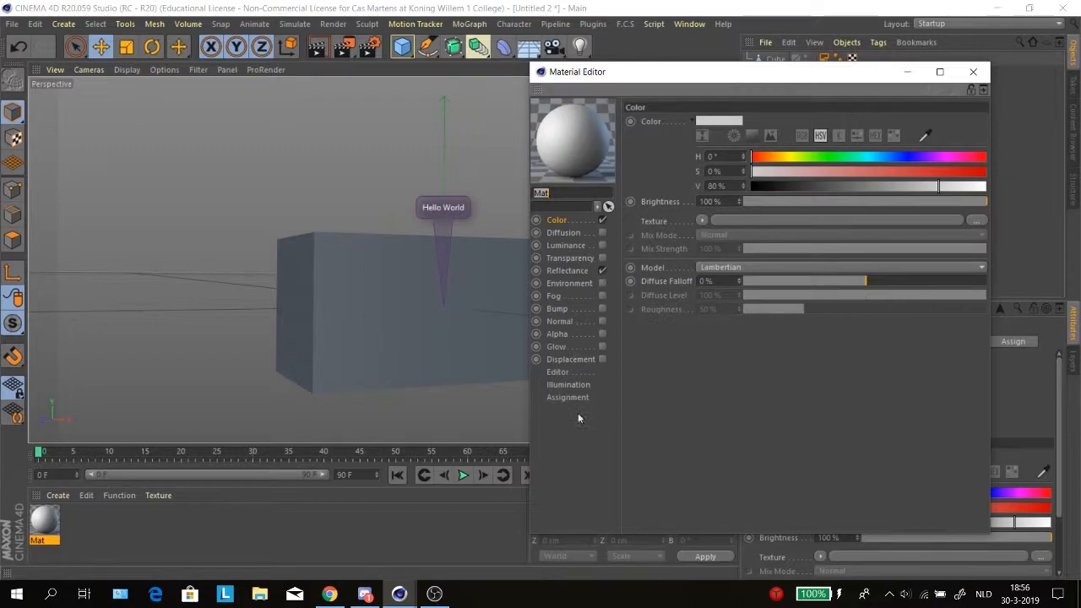
left_click(564, 232)
left_click(567, 270)
left_click(559, 321)
left_click(555, 346)
left_click(561, 221)
left_click_drag(791, 71, 688, 74)
left_click(871, 76)
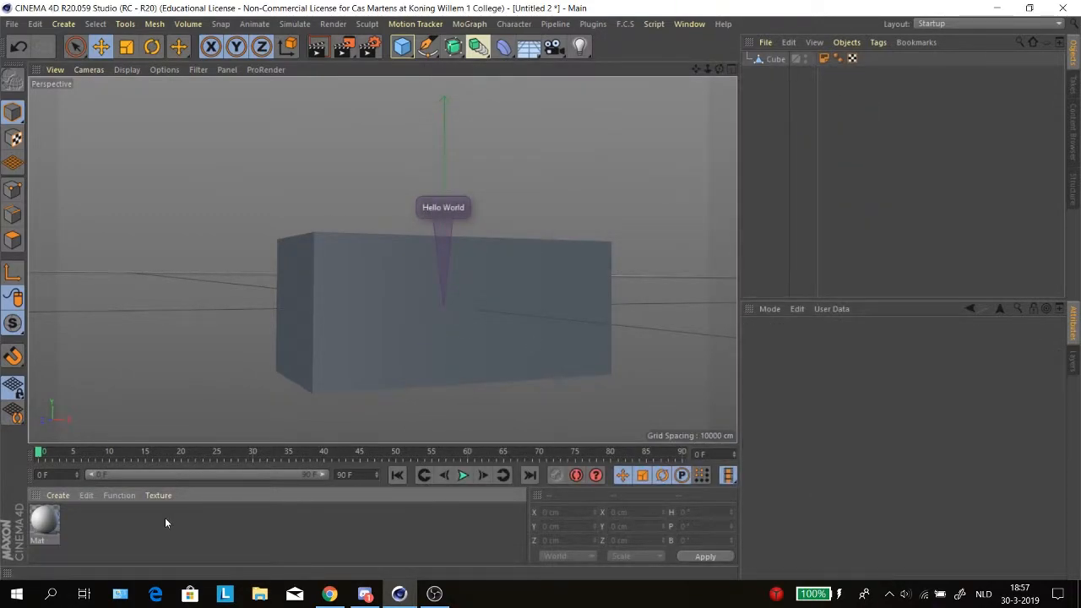
left_click(59, 497)
left_click(111, 544)
left_click(42, 526)
left_click(59, 497)
left_click(146, 532)
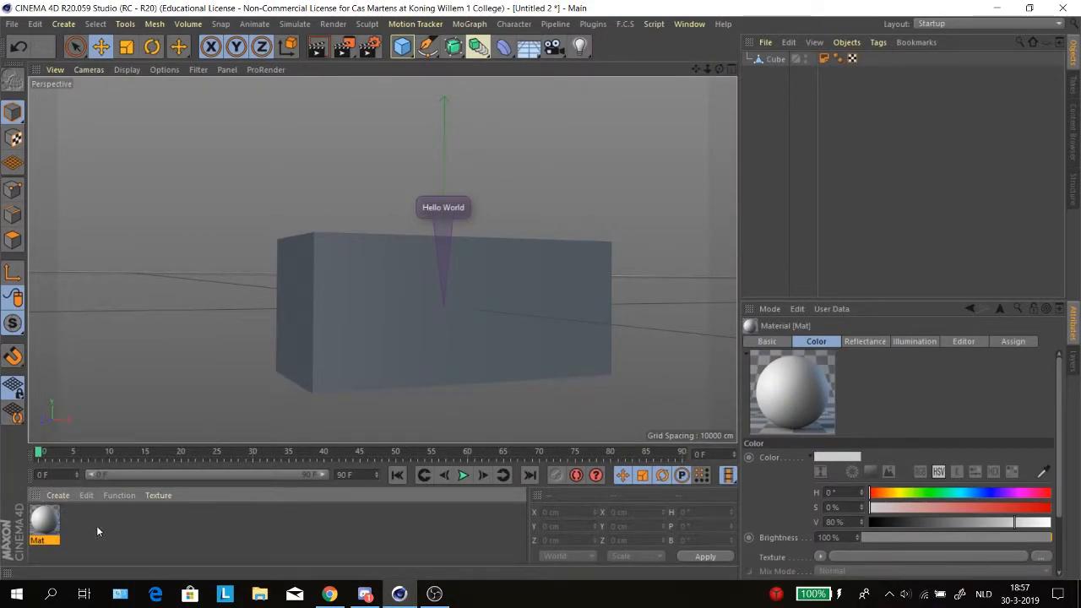
Step: Apply the new material to the cube in the viewport and clear the object selection
left_click(38, 529)
left_click_drag(57, 516, 379, 318)
left_click(199, 329)
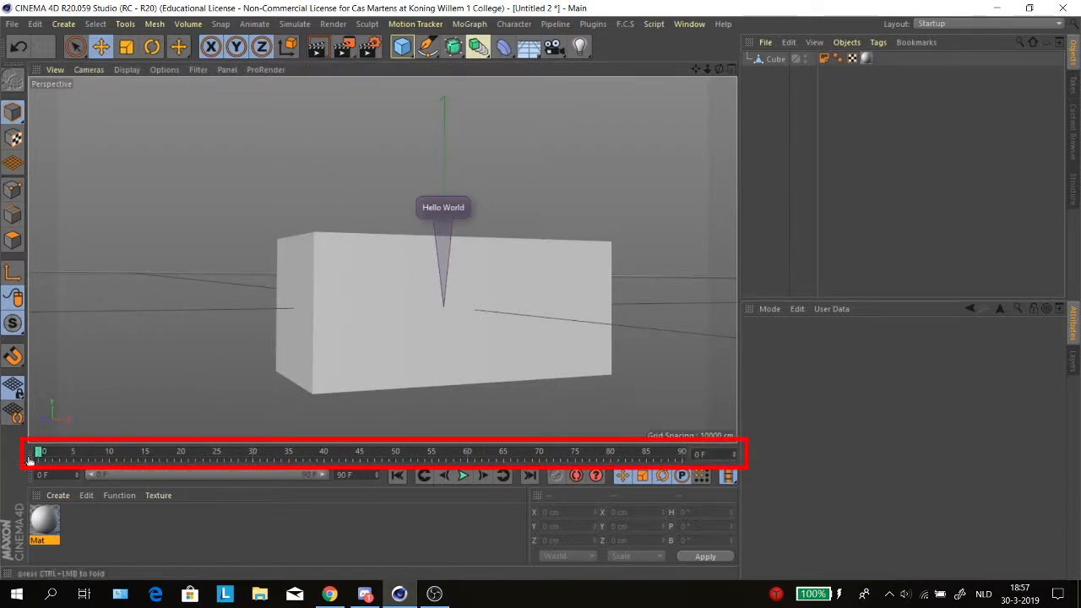
Step: Select the cube and record a keyframe for it at frame 0
left_click(379, 285)
left_click_drag(702, 273, 617, 269, "alt")
left_click_drag(464, 300, 398, 296, "alt")
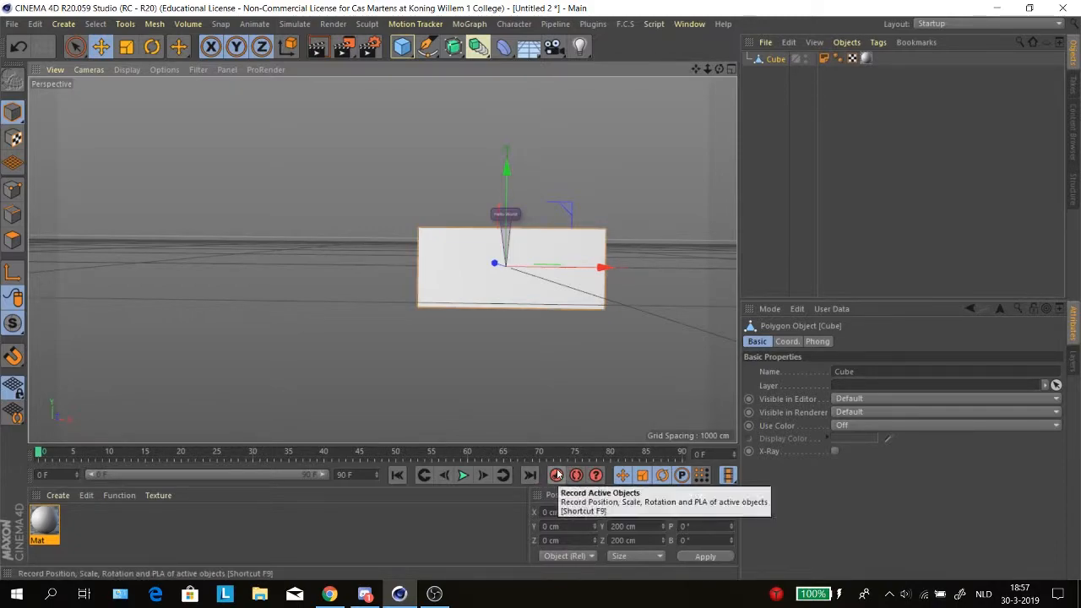
left_click(557, 475)
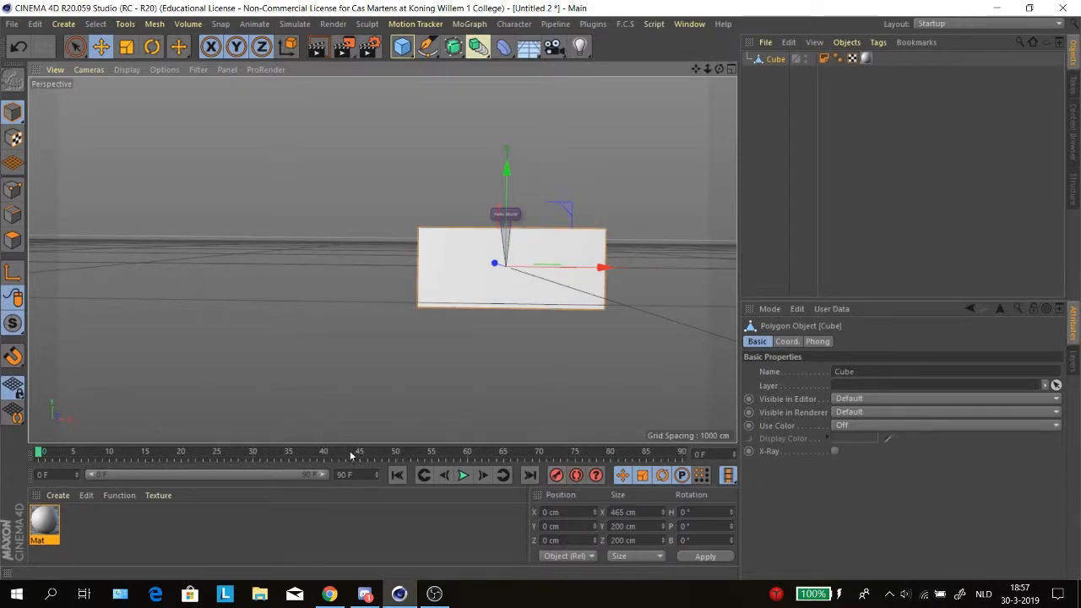
left_click(556, 475)
Step: Lower the cube along the Y axis at frame 10, record a keyframe there and deselect the cube
left_click_drag(38, 454, 110, 454)
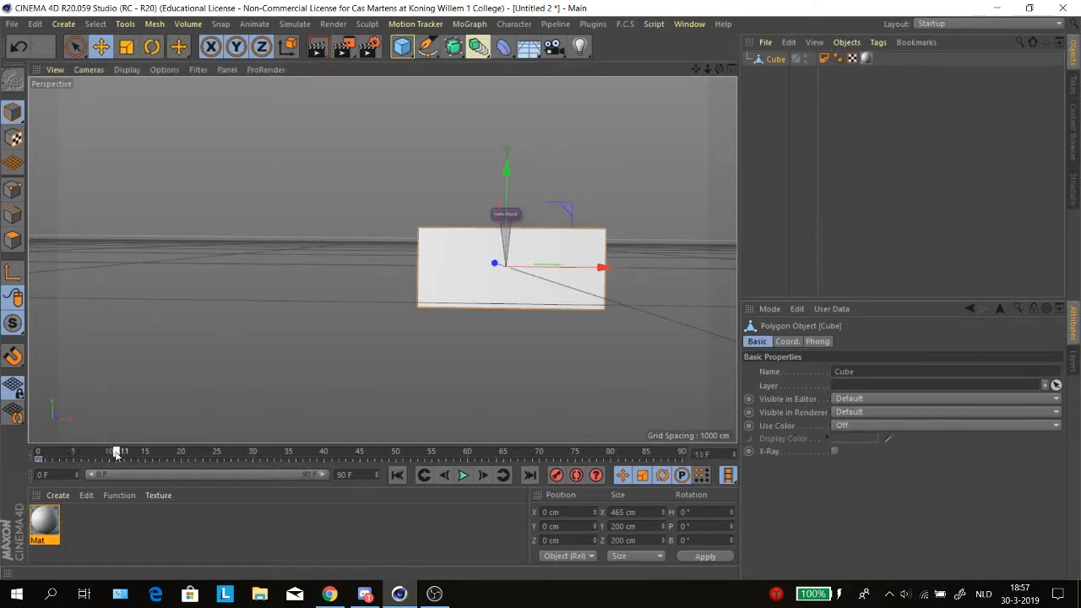
middle_click_drag(400, 407, 437, 309, "alt")
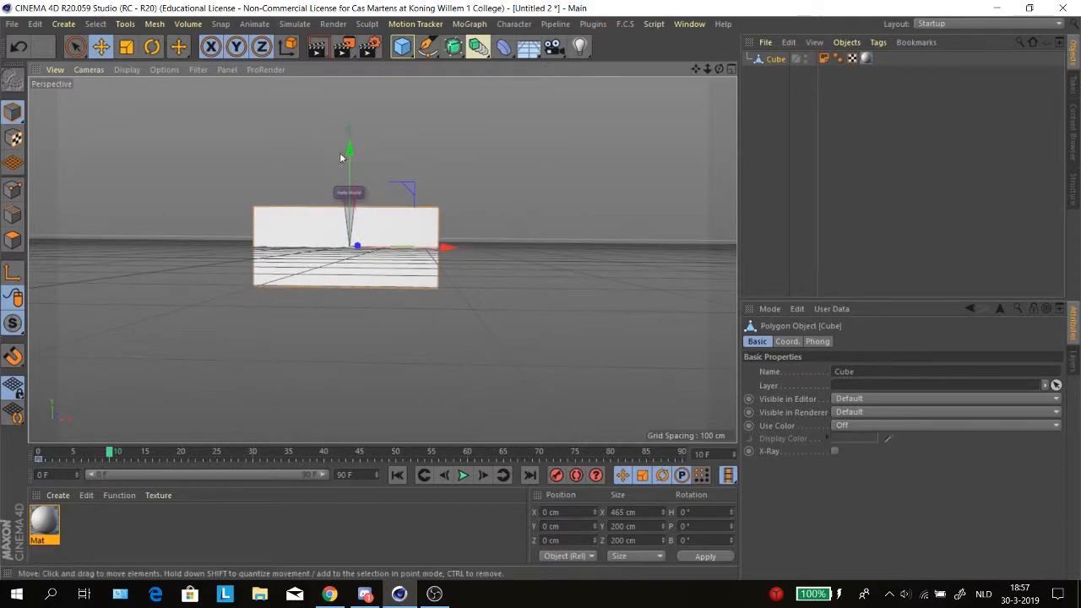
left_click_drag(342, 154, 342, 241)
left_click(556, 475)
left_click(364, 403)
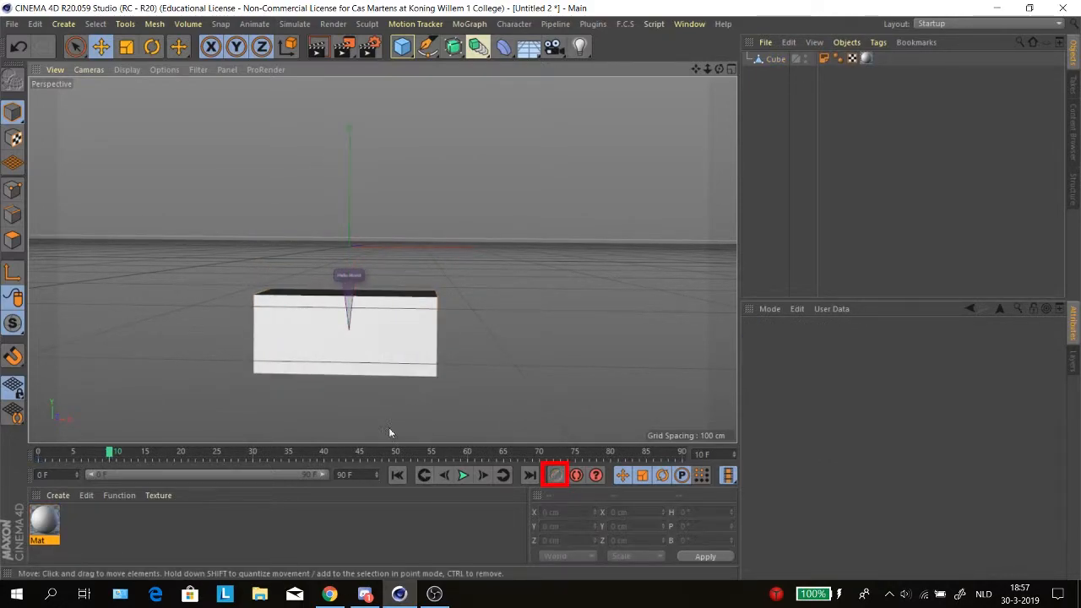
Step: Play the cube's animation from the first frame, stop it and rewind to frame 0
left_click(397, 475)
left_click(463, 476)
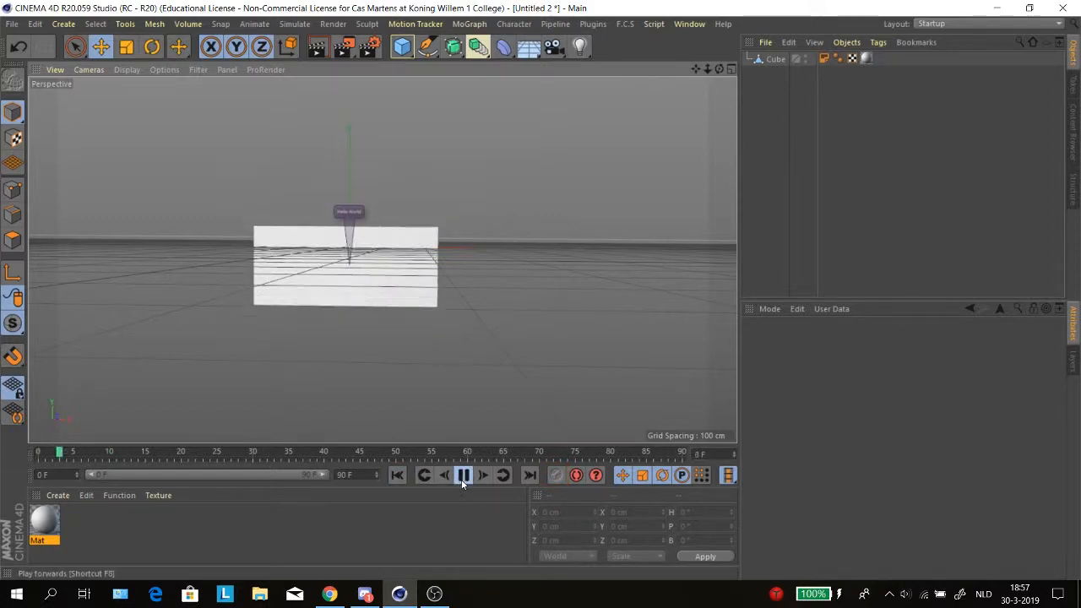
left_click(462, 476)
left_click(397, 476)
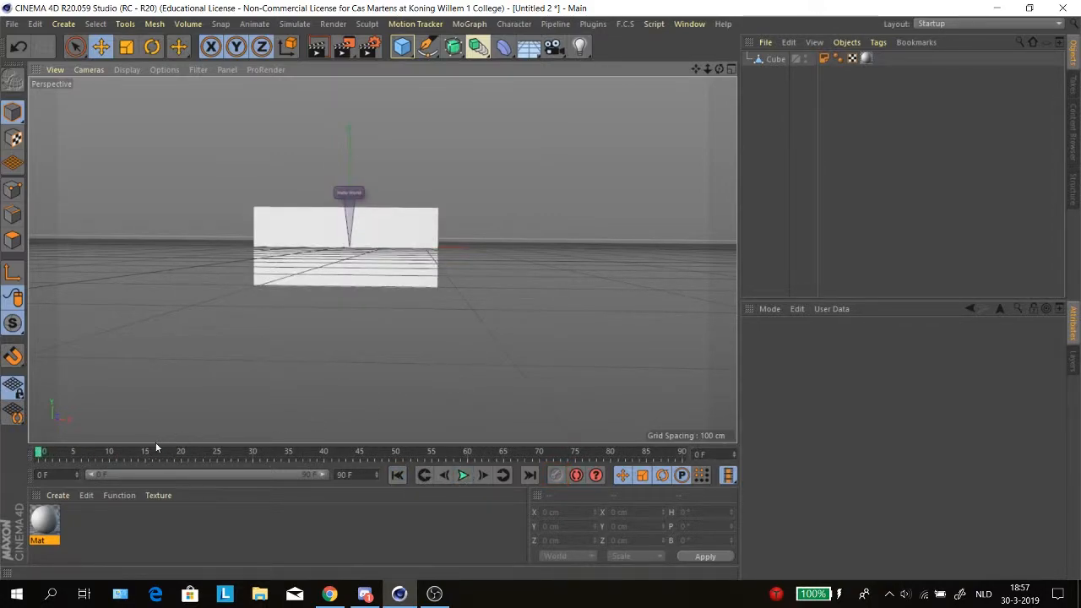
Step: Select the cube to show its keyframes, replay the animation and return to the start of the timeline
left_click(273, 283)
mouse_move(42, 457)
left_mouse_down()
mouse_move(410, 456)
mouse_move(39, 456)
left_mouse_up()
scroll(258, 304, "up", 1)
left_click(463, 475)
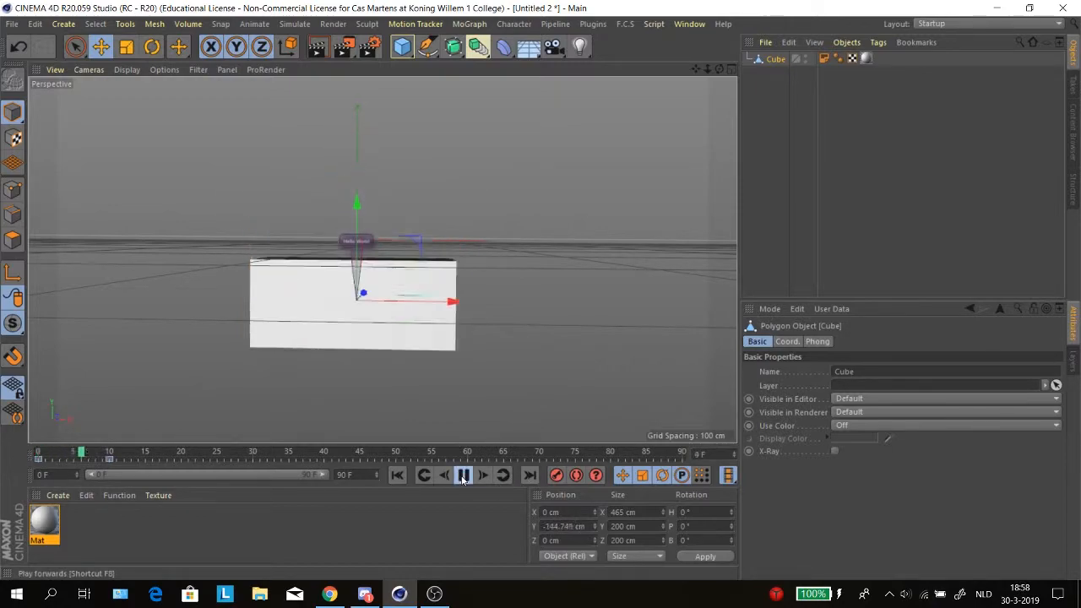
left_click(462, 475)
left_click(397, 475)
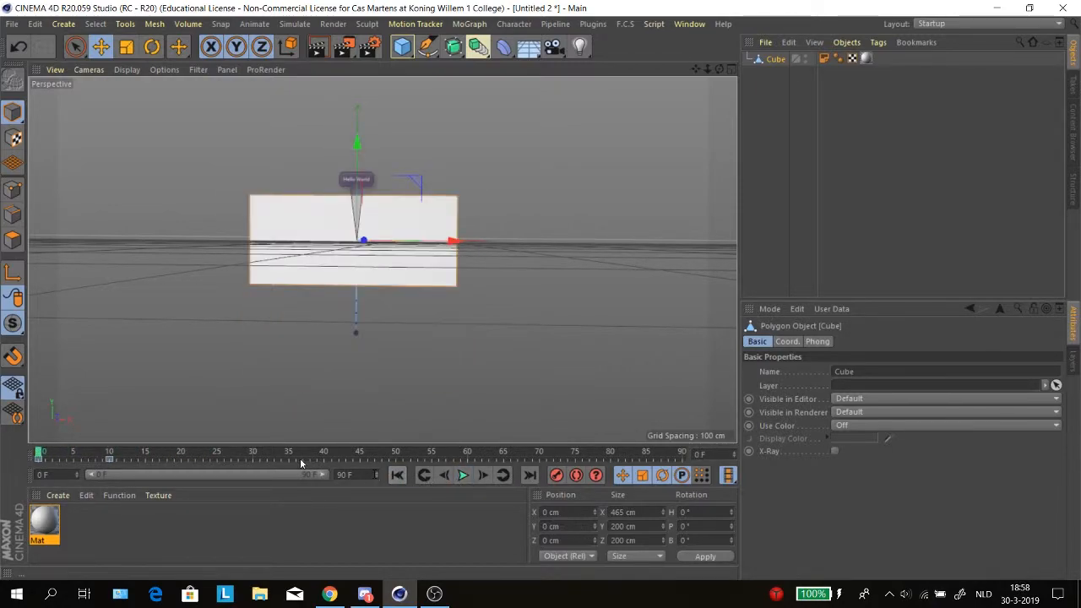
scroll(349, 313, "down", 1)
scroll(349, 314, "up", 1)
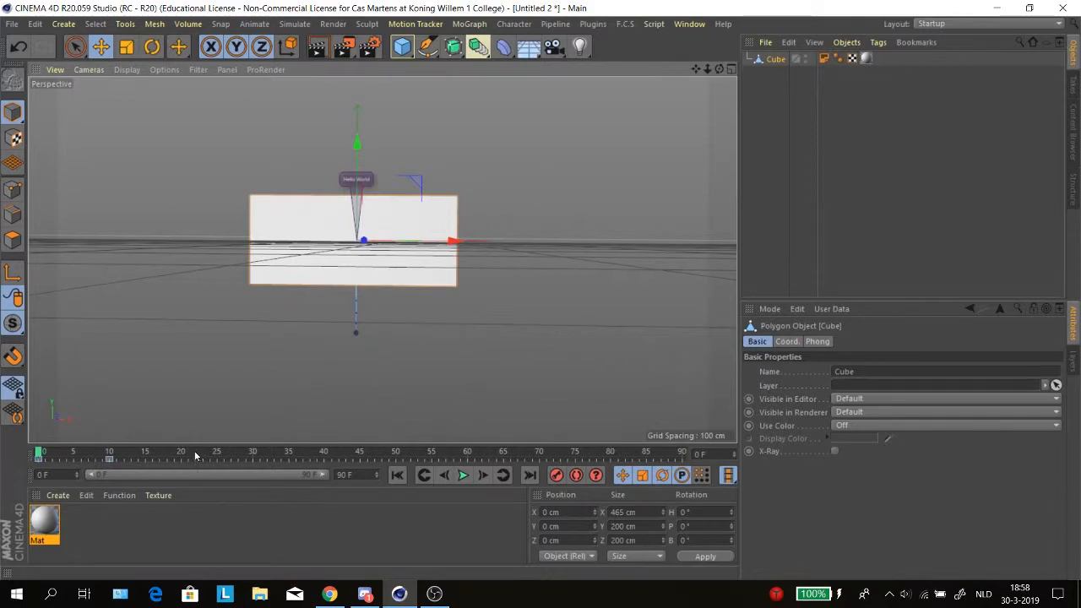
Step: Mark the timeline range around the frame 10 keyframe and delete the cube from the scene
left_click_drag(177, 462, 100, 463)
key("Delete")
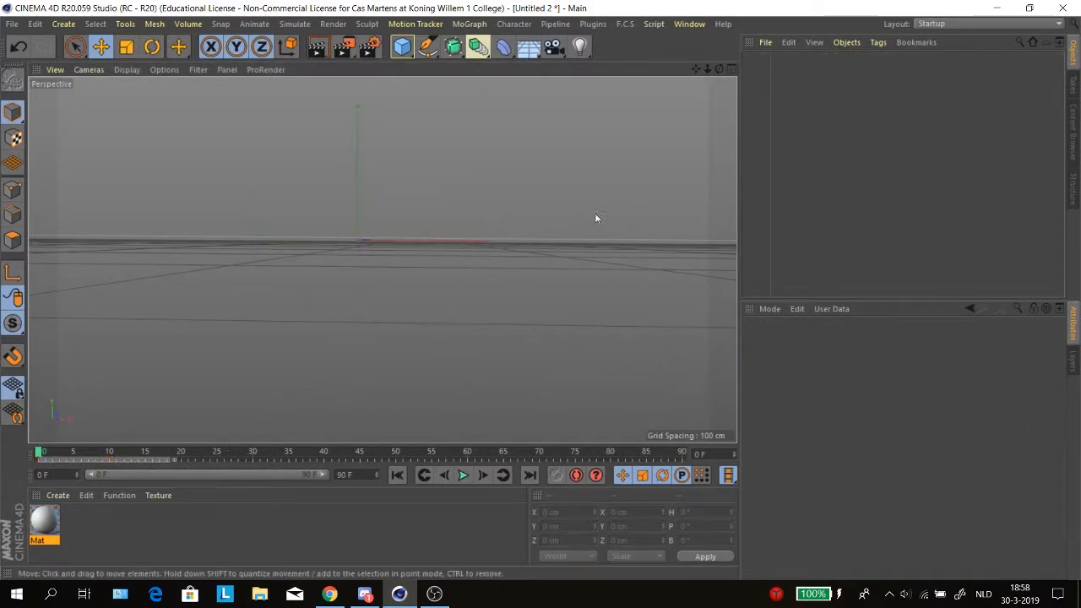
Step: Open a new view panel and dock it in the layout beneath the object attributes
scroll(257, 333, "down", 5)
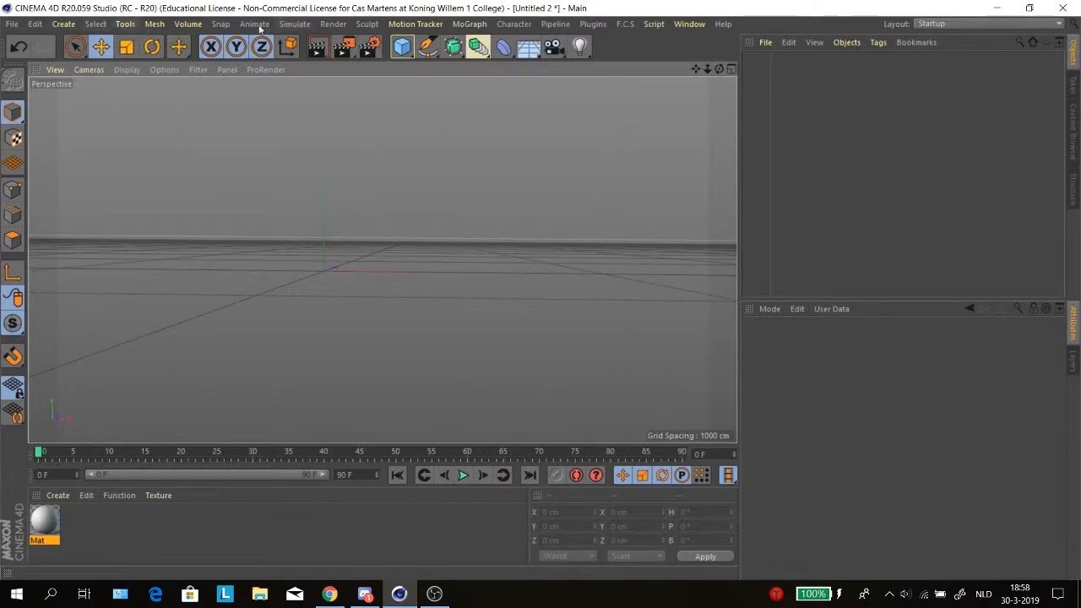
left_click(689, 24)
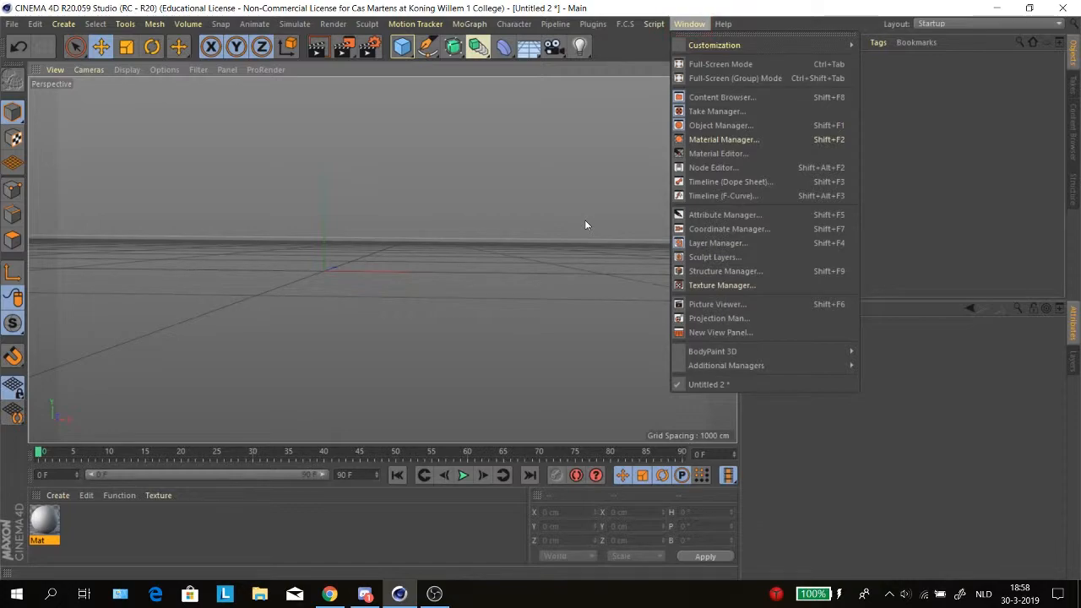
left_click(713, 333)
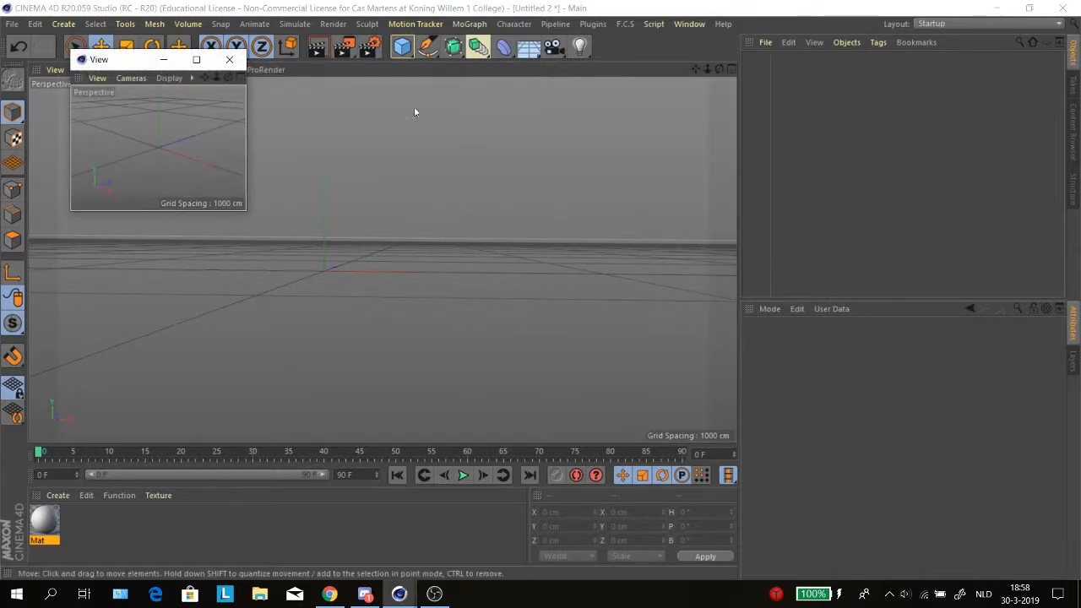
left_click_drag(126, 59, 304, 123)
left_click(689, 24)
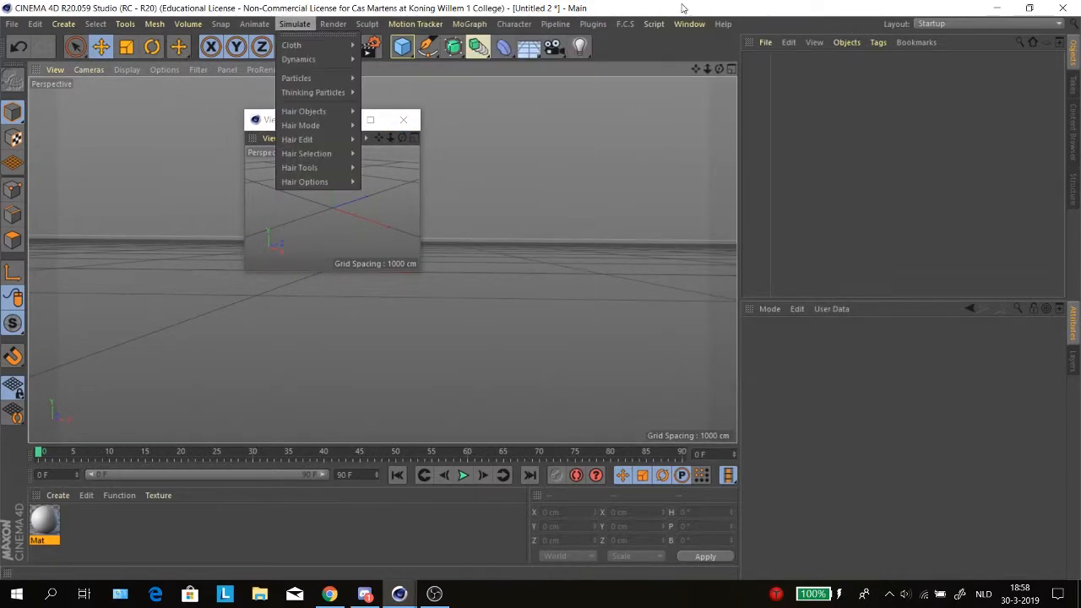
left_click(689, 25)
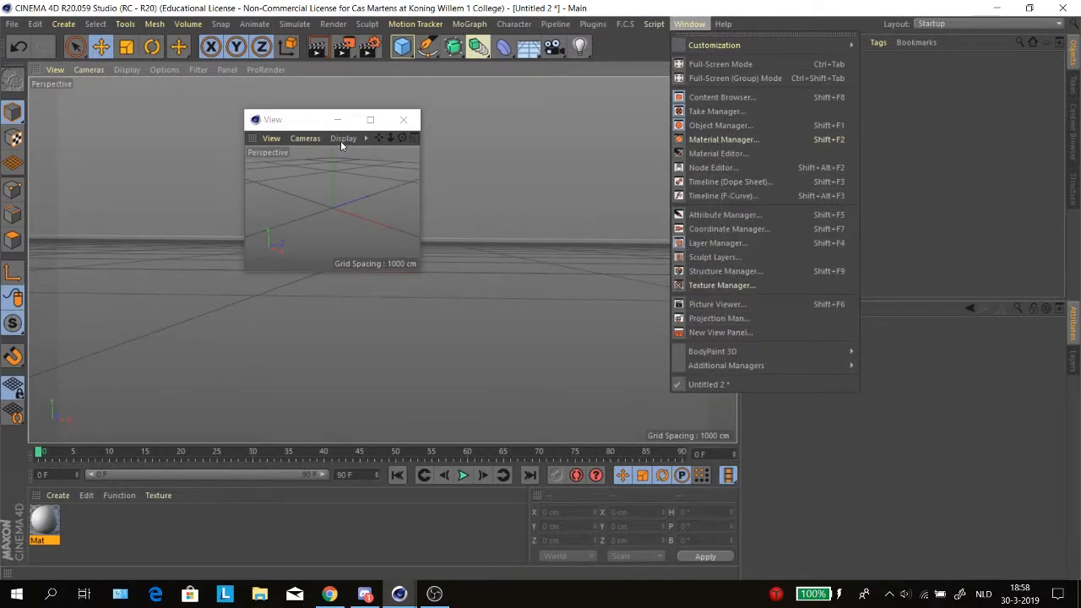
left_click(288, 125)
left_click(288, 124)
mouse_move(287, 124)
left_mouse_down()
mouse_move(300, 125)
mouse_move(276, 133)
left_mouse_up()
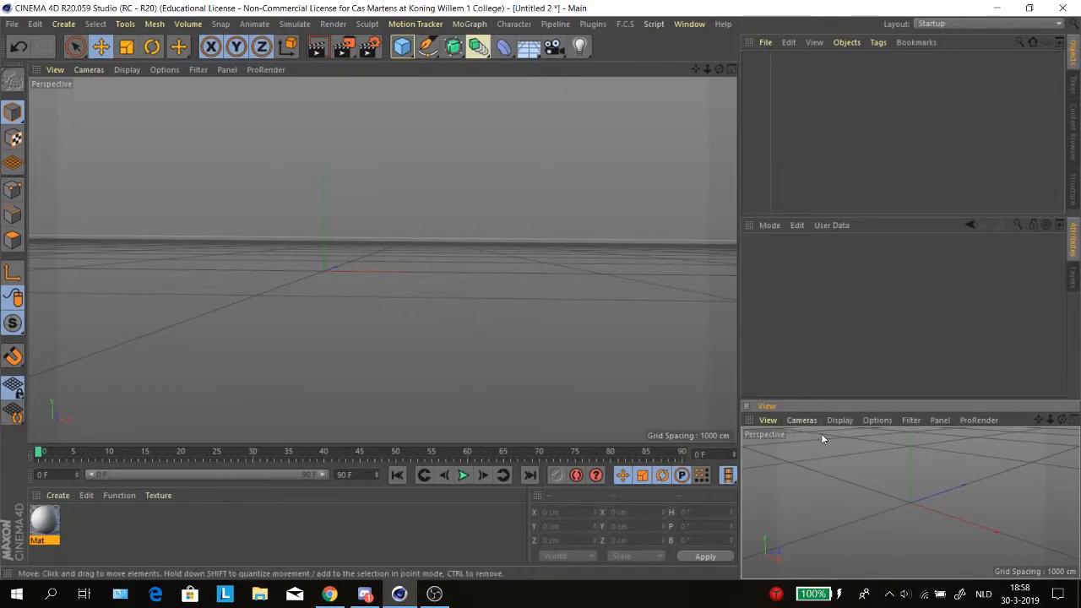
Step: Inspect the docked view's Use as Render View option and set the main perspective view as the render view
left_click(775, 422)
left_click(848, 508)
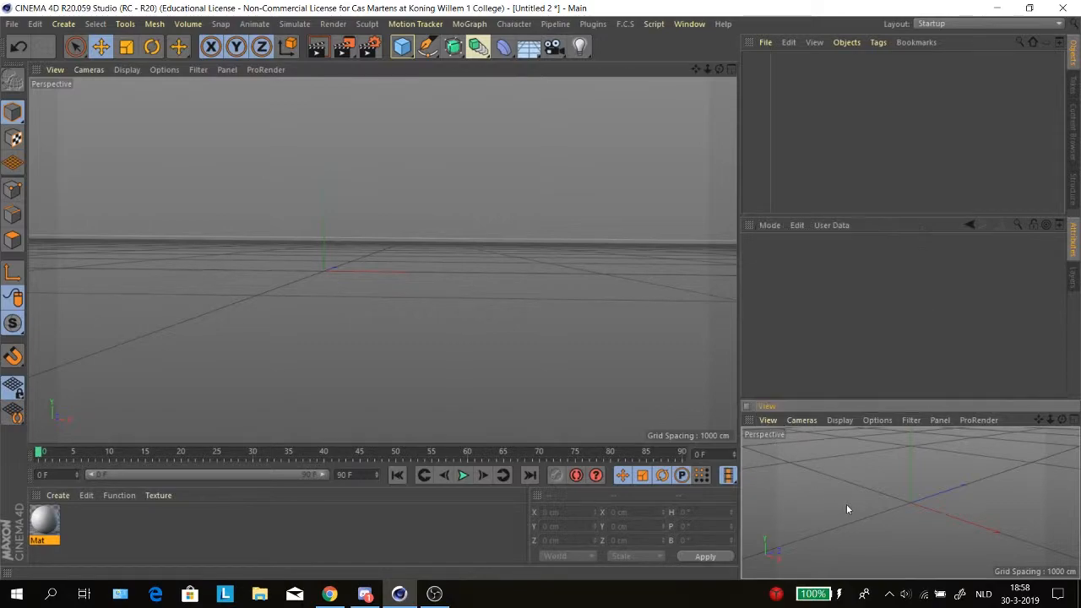
left_click(772, 423)
mouse_move(767, 423)
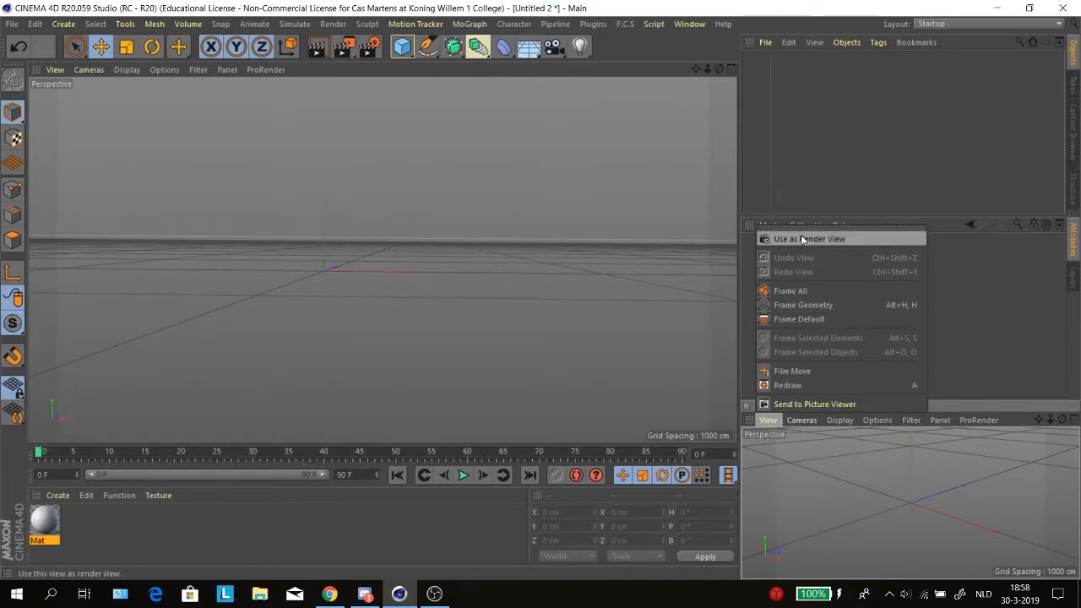
left_click(671, 244)
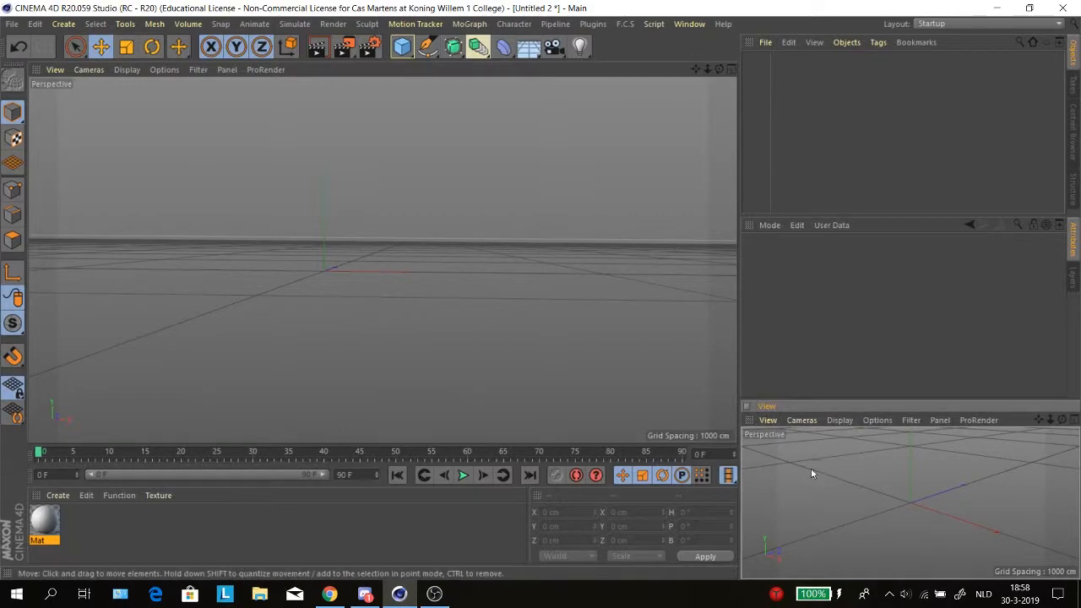
left_click(447, 135)
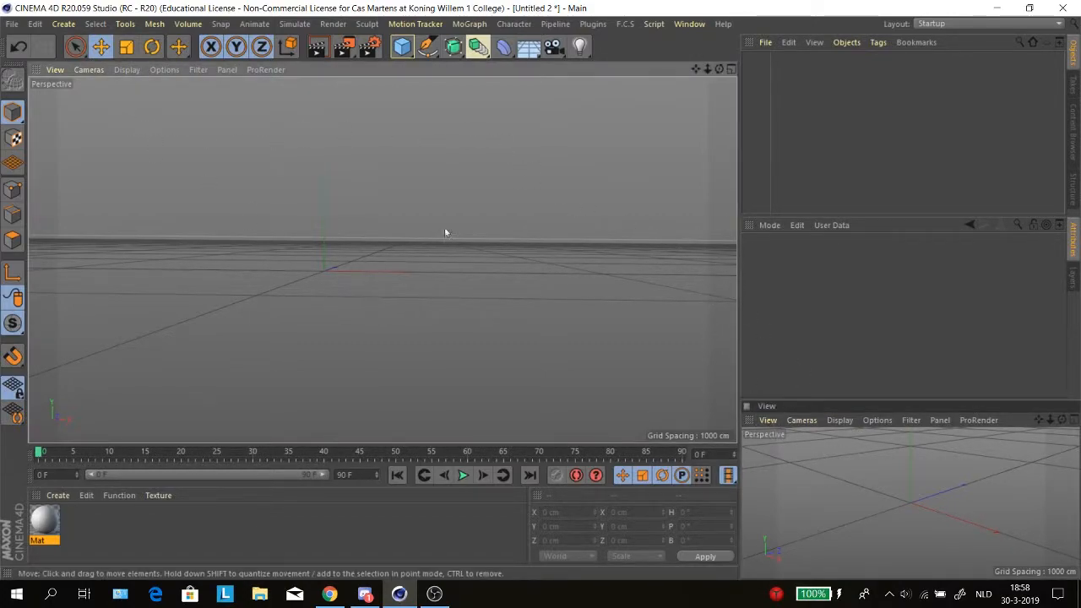
left_click(55, 69)
left_click(115, 91)
Step: Open the Picture Viewer and dock it as a tab alongside the main view
left_click(691, 24)
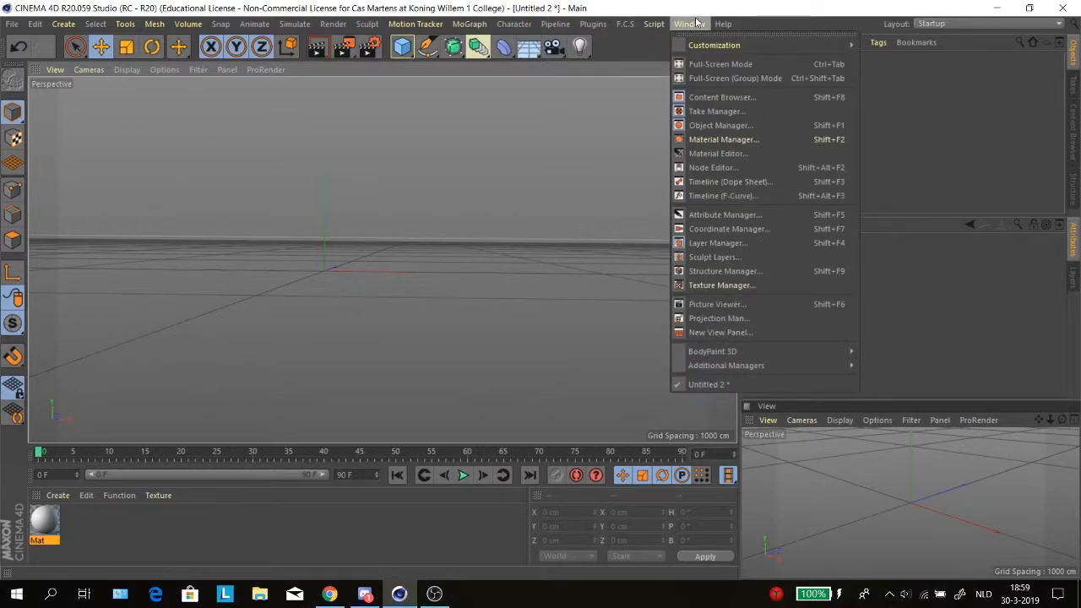
left_click(743, 305)
left_click_drag(634, 70, 548, 79)
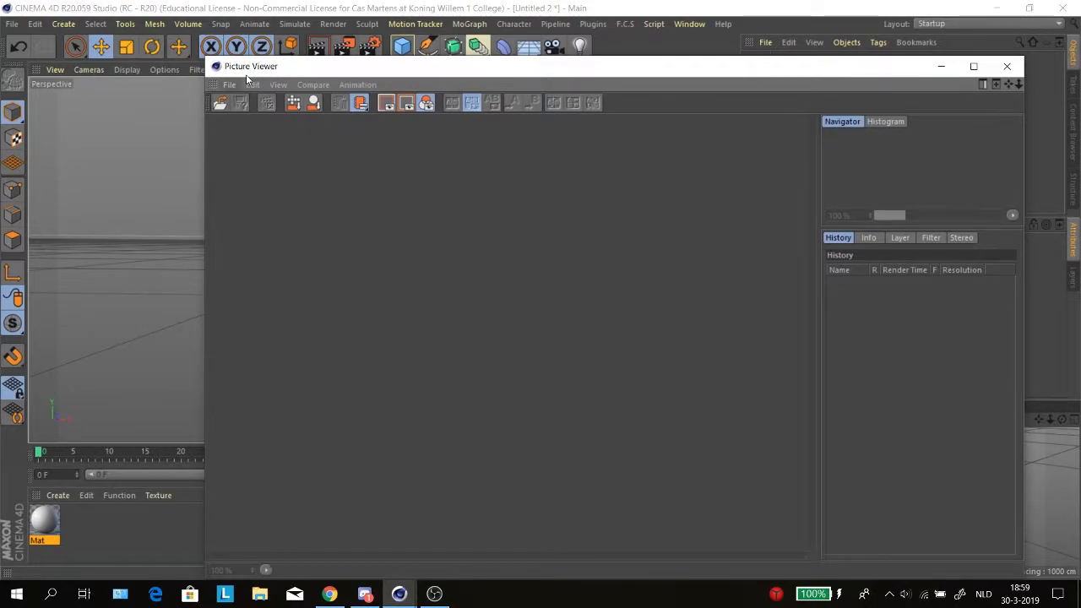
left_click_drag(247, 74, 295, 98)
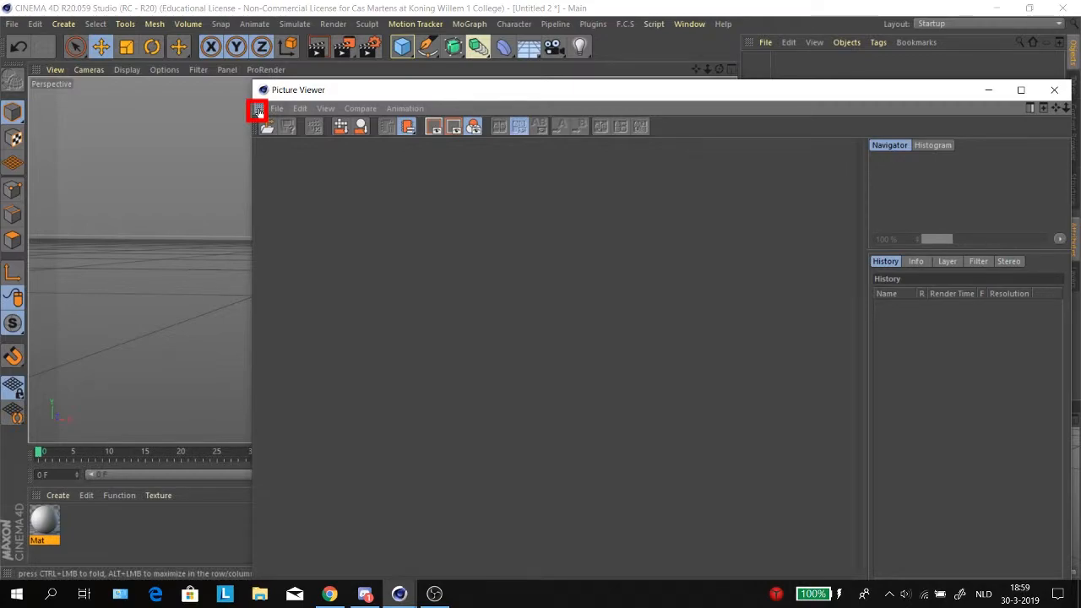
left_click_drag(260, 110, 133, 107)
mouse_move(48, 74)
left_mouse_down()
mouse_move(38, 87)
mouse_move(36, 76)
mouse_move(47, 87)
mouse_move(878, 79)
mouse_move(487, 92)
mouse_move(36, 77)
left_mouse_up()
Step: Switch back and forth between the main view and the docked Picture Viewer to compare them
left_click(42, 70)
left_click(88, 70)
left_click(40, 71)
left_click(74, 70)
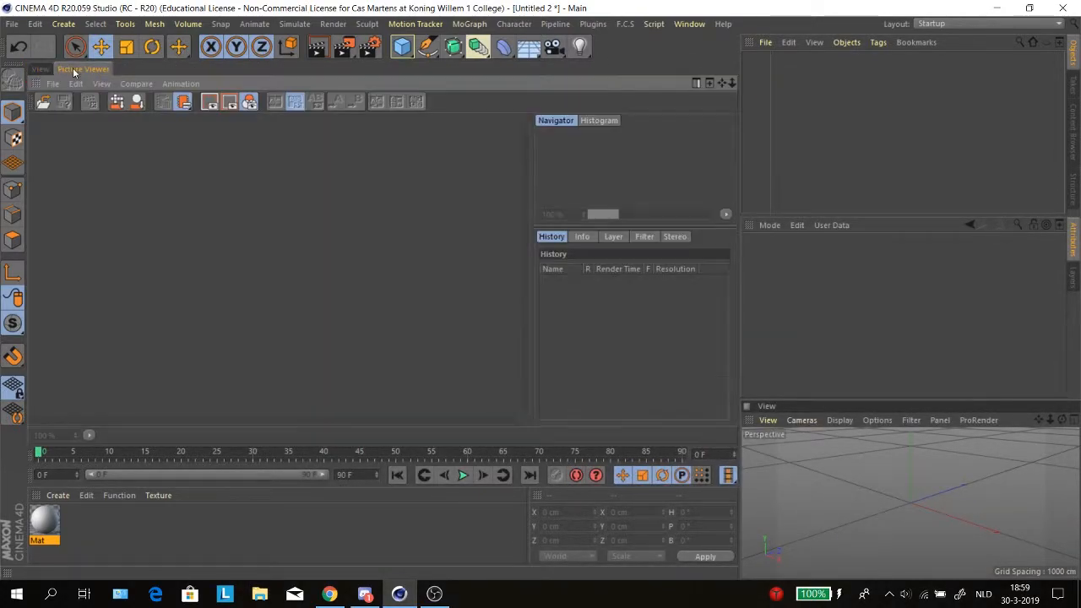
left_click(42, 70)
left_click(88, 71)
left_click(47, 71)
left_click(82, 71)
left_click(44, 71)
left_click(71, 71)
left_click(46, 71)
left_click(85, 71)
Step: Open the Render Settings and dock them as a tab beside the Picture Viewer
left_click(689, 23)
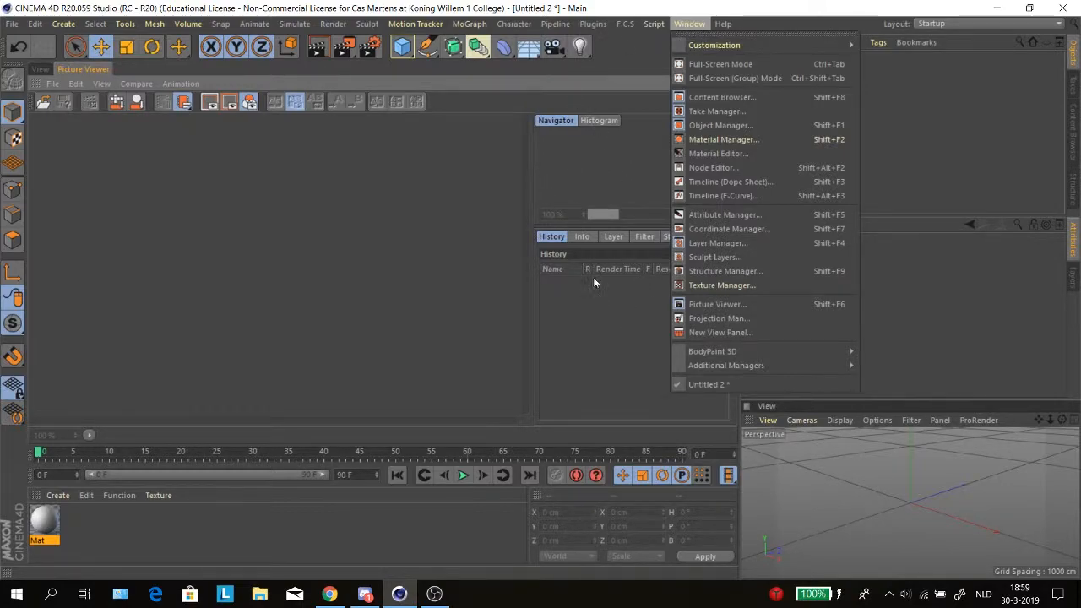
left_click(377, 65)
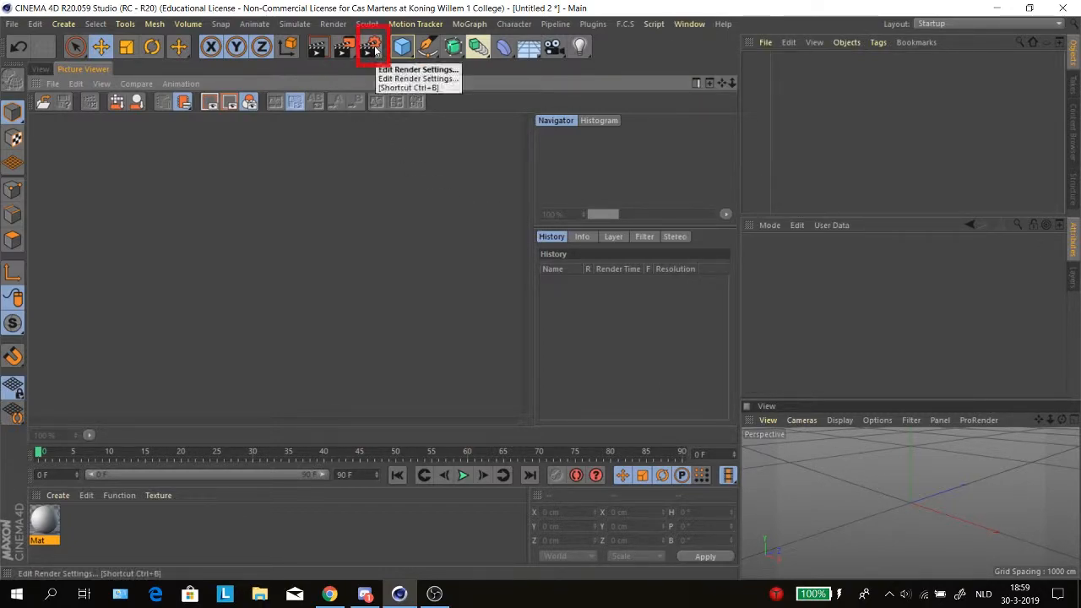
left_click(372, 48)
left_click_drag(463, 41, 444, 111)
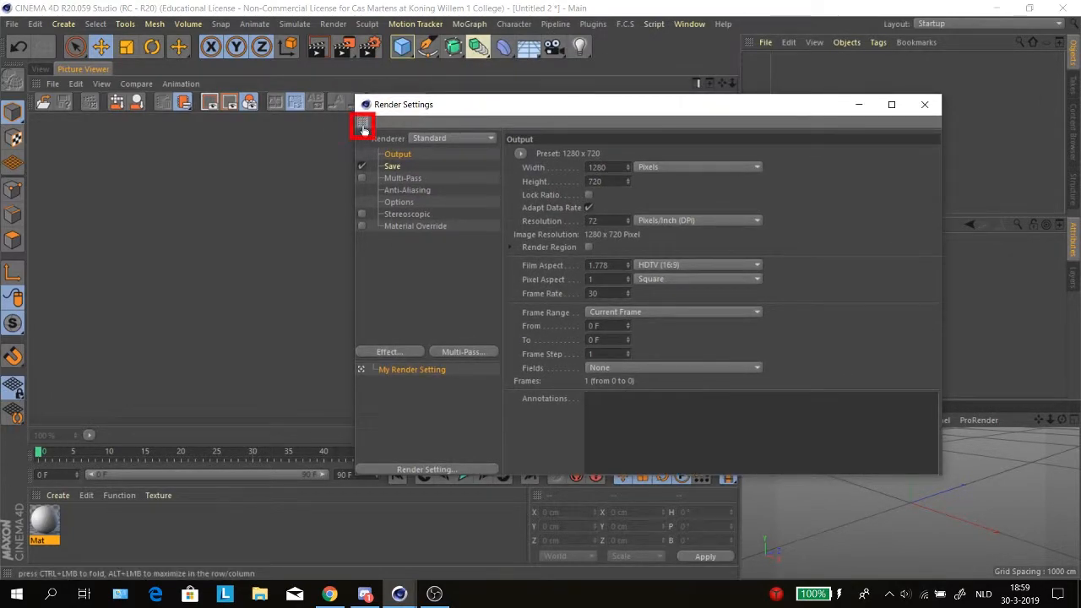
left_click_drag(92, 74, 104, 77)
Step: Cycle through the docked View, Picture Viewer and Render Settings, ending on the main view
left_click(91, 73)
left_click(128, 71)
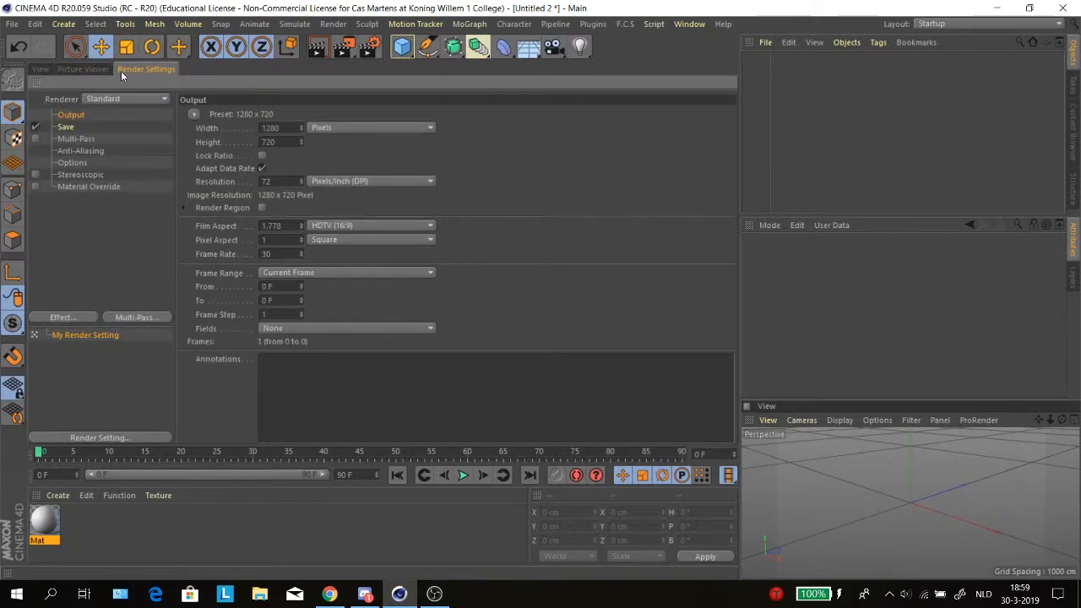
left_click(121, 71)
left_click(123, 70)
left_click(92, 70)
left_click(50, 70)
left_click(126, 70)
left_click(52, 70)
left_click(85, 70)
left_click(131, 70)
left_click(84, 70)
left_click(42, 70)
left_click(156, 71)
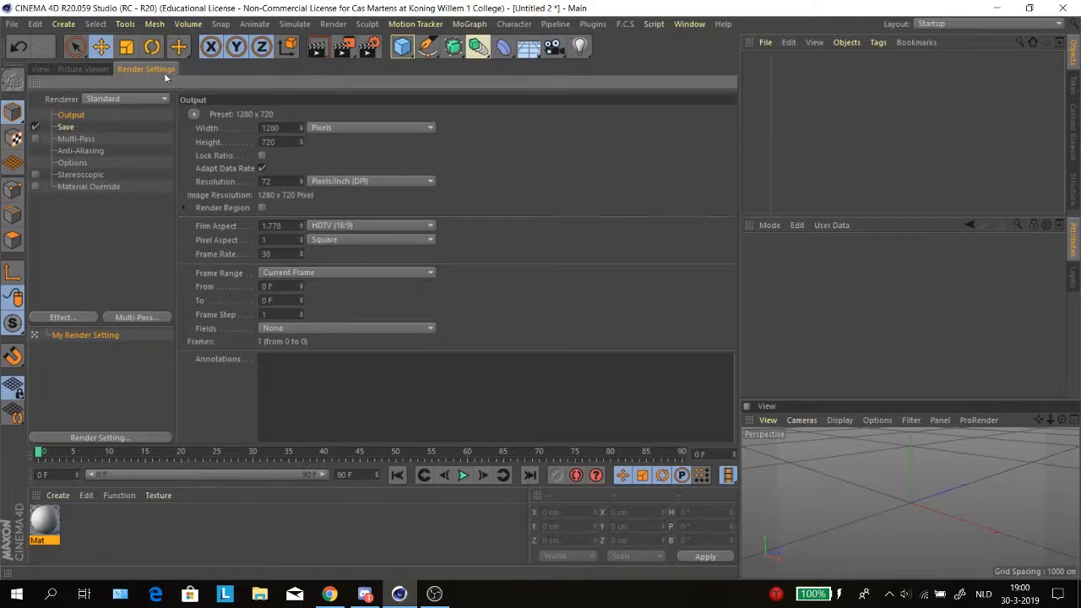
left_click(42, 70)
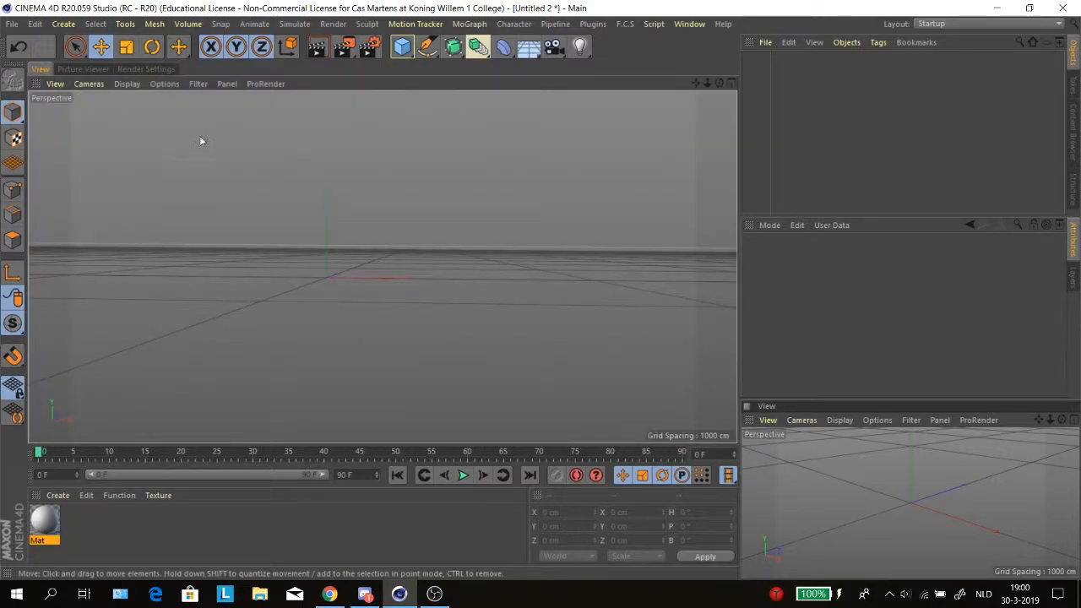
left_click(137, 71)
left_click(79, 71)
left_click(44, 72)
Step: Search the commands for "center axis" and add the Center Axis to command to the top toolbar
key("shift+c")
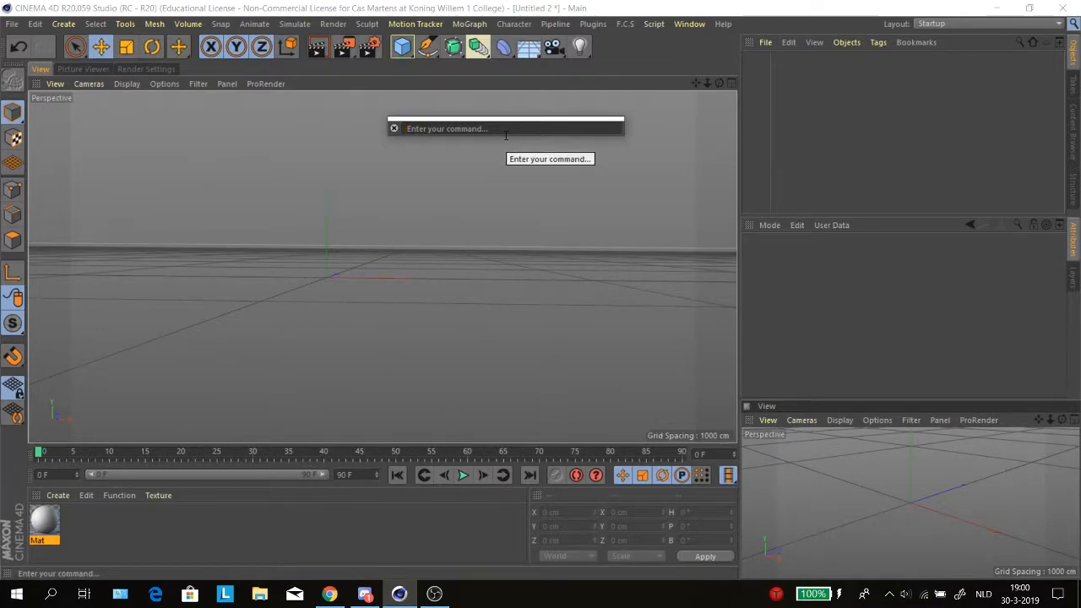
type("center")
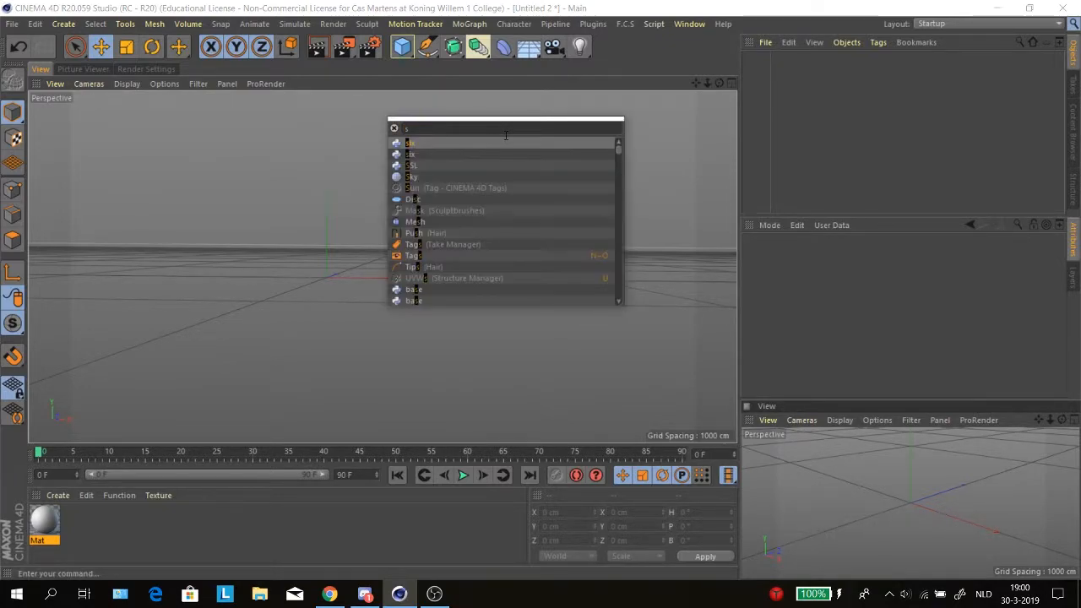
type(" axis")
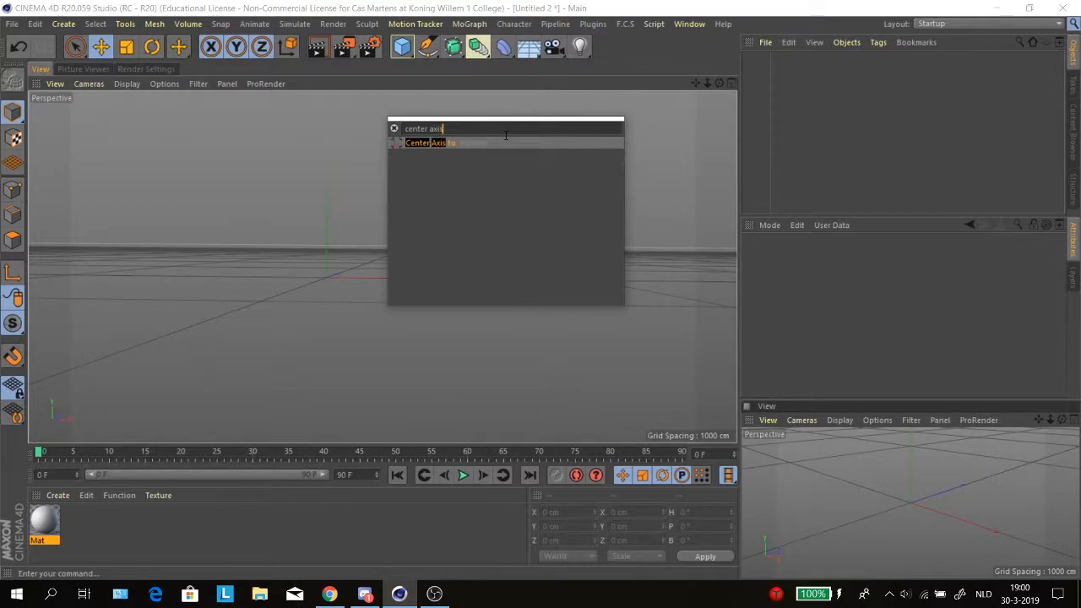
left_click_drag(431, 145, 619, 48)
left_click_drag(697, 53, 694, 54)
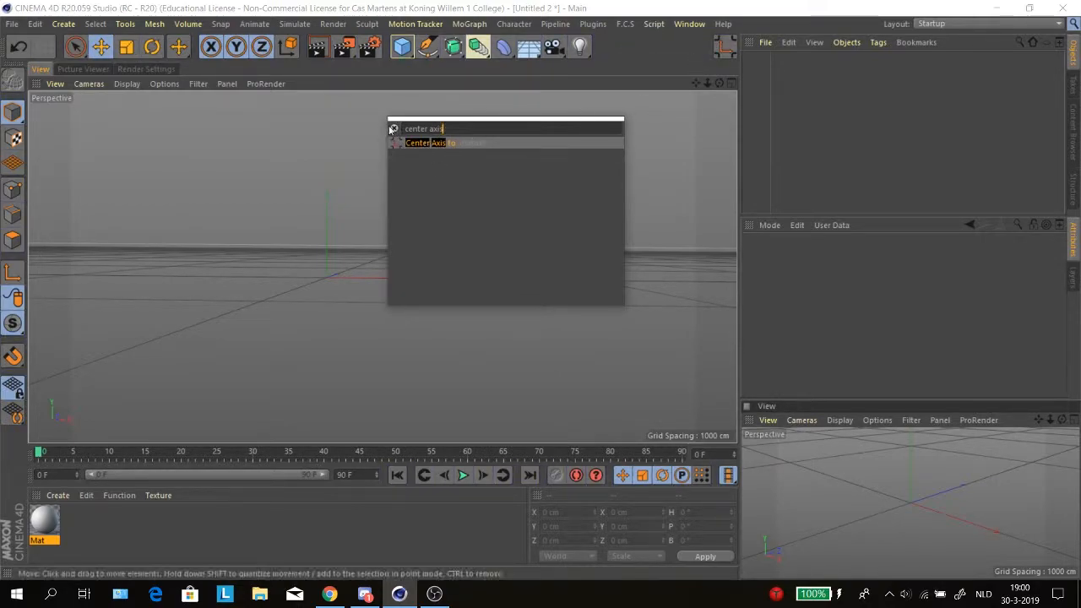
left_click(344, 176)
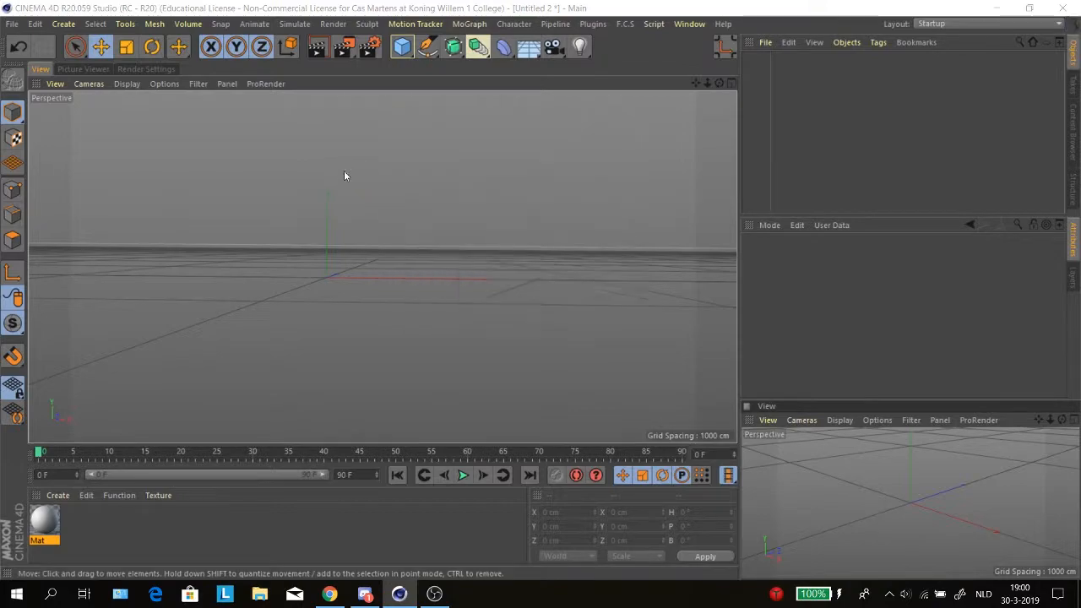
Step: Add a cube, make it editable and enable axis modification
left_click(400, 47)
left_click(6, 274)
left_click_drag(531, 244, 565, 253, "alt")
key("c")
Step: Move the cube's axis off its geometry to about Y 18 cm and Z 541 cm, and recentre it with Center Axis to
left_click_drag(401, 273, 433, 224, "alt")
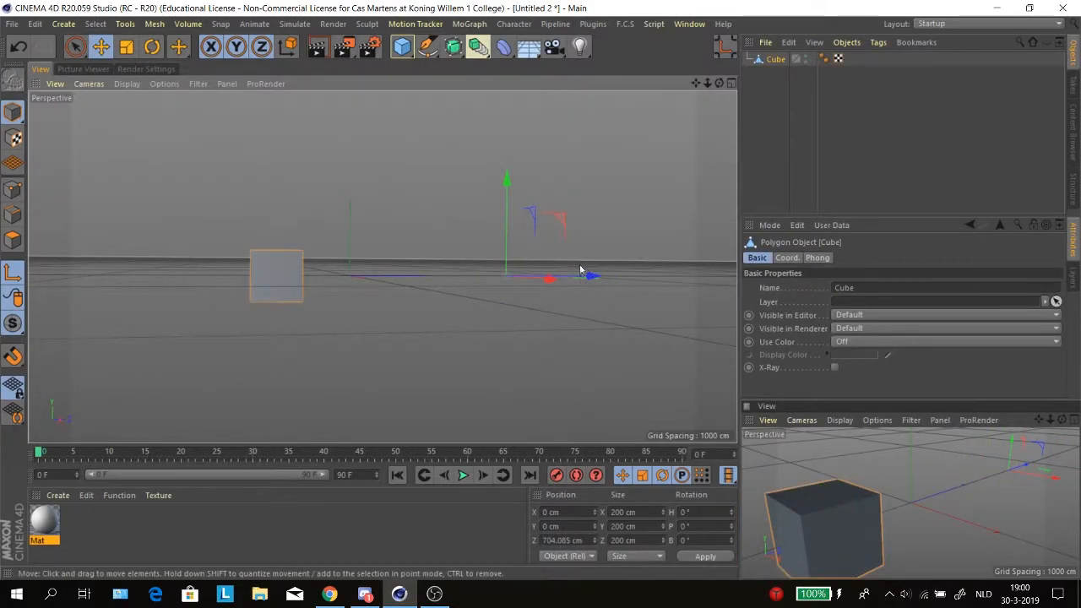
left_click_drag(592, 276, 543, 274)
mouse_move(456, 182)
left_mouse_down()
mouse_move(465, 205)
mouse_move(462, 179)
left_mouse_up()
left_click_drag(550, 272, 574, 273)
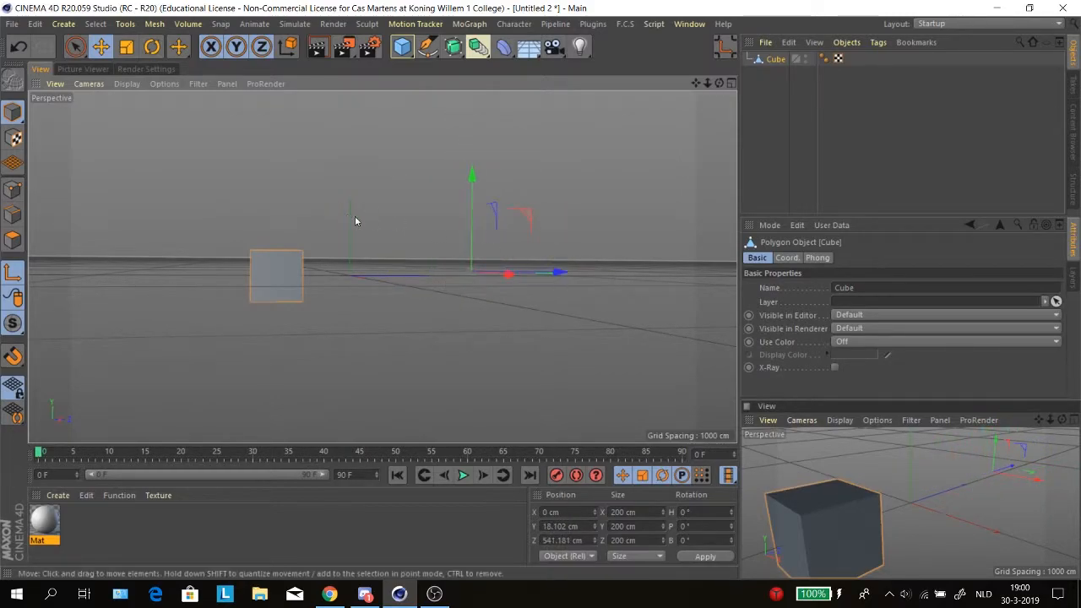
left_click_drag(347, 218, 488, 289, "alt")
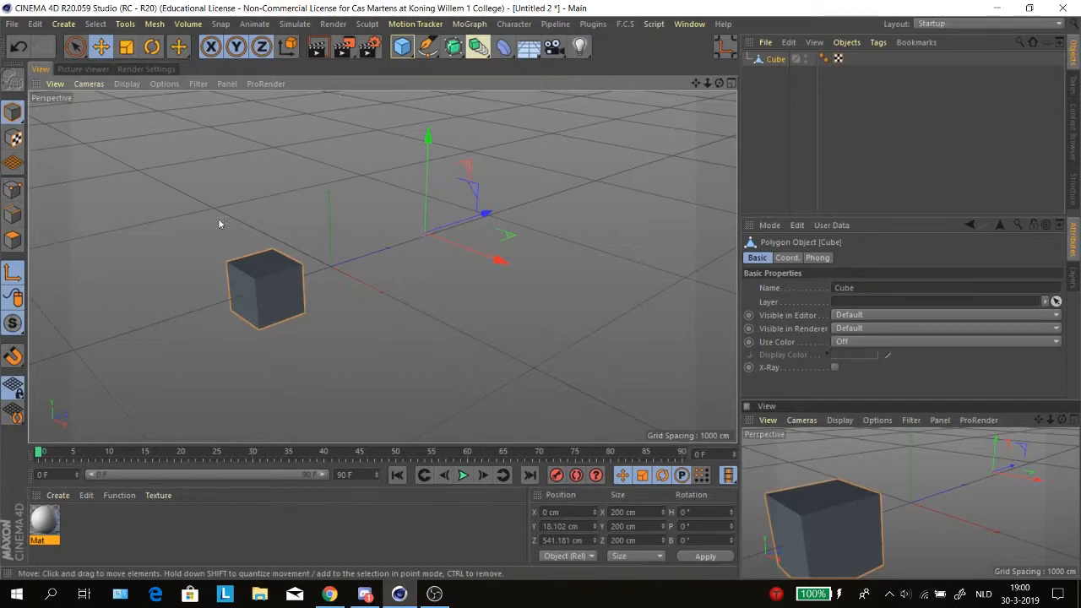
left_click(723, 53)
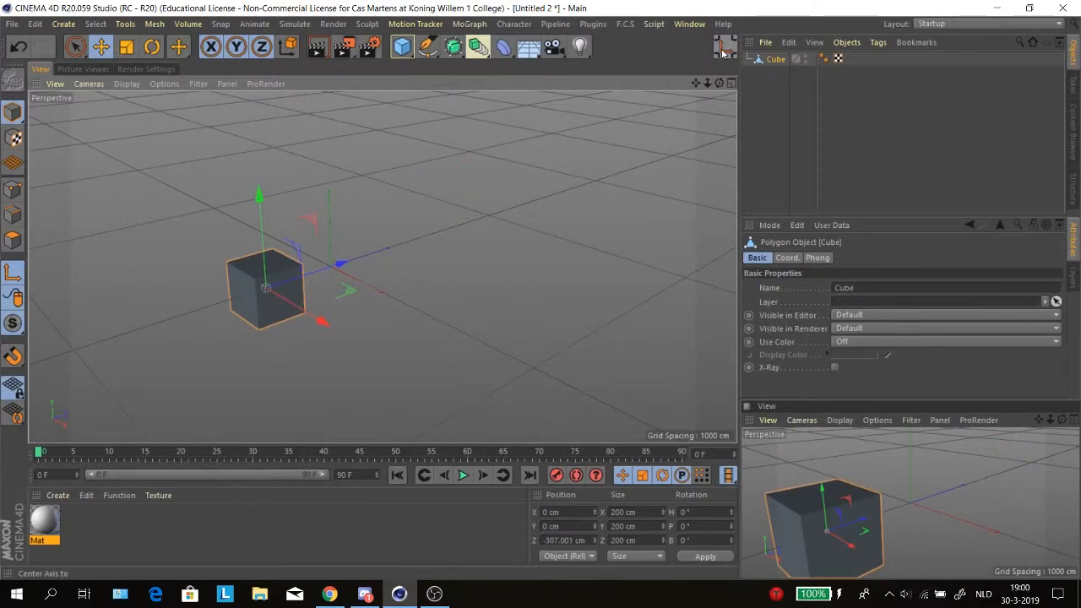
Step: Offset the cube's axis to about X -624 cm and Z -397 cm, and recentre it on the cube again
left_click_drag(329, 290, 259, 289)
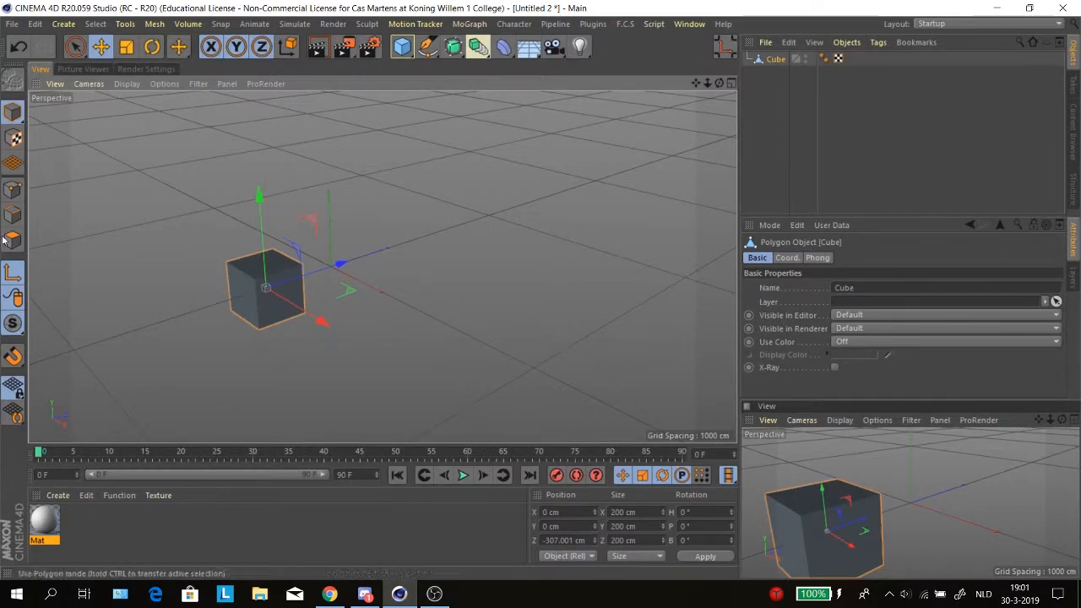
left_click(12, 272)
left_click_drag(321, 282, 215, 279)
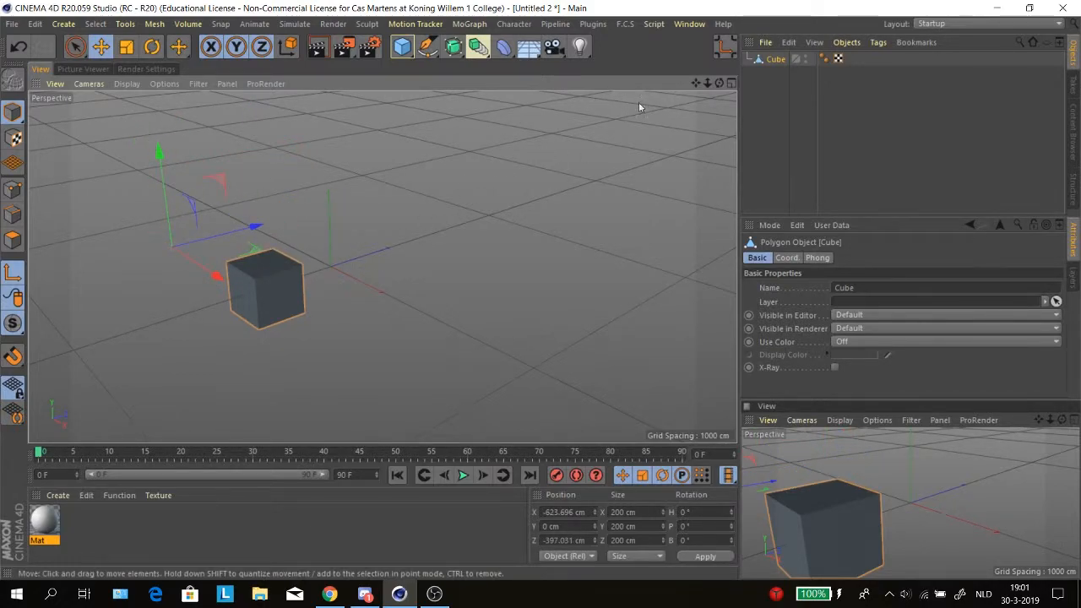
left_click(726, 47)
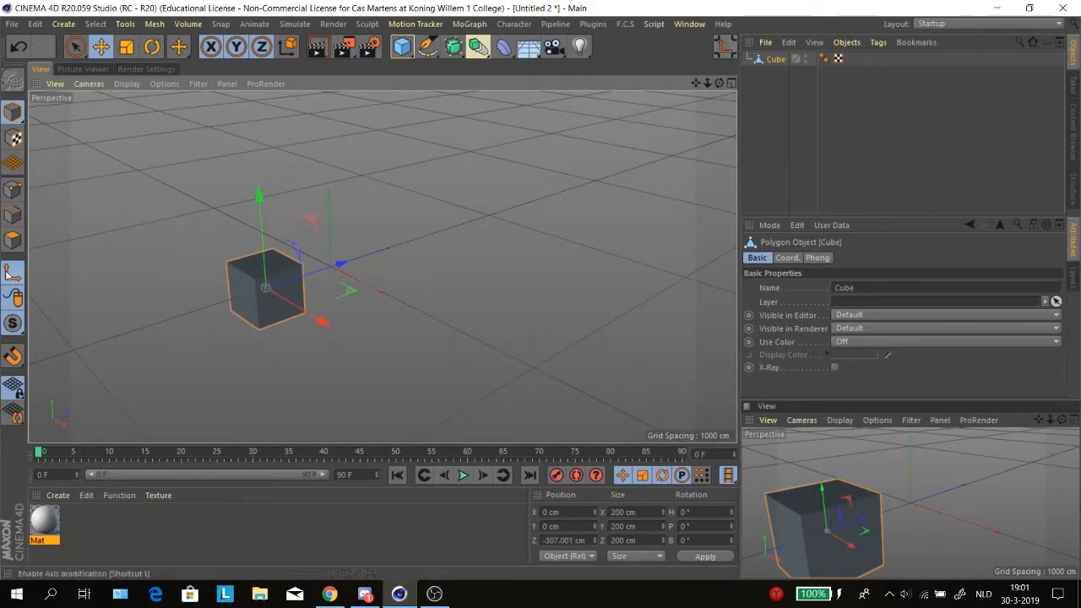
Step: Move the whole cube along Z to about 228 cm, and shift only its axis along Z to about 2734 cm
left_click_drag(305, 285, 422, 241)
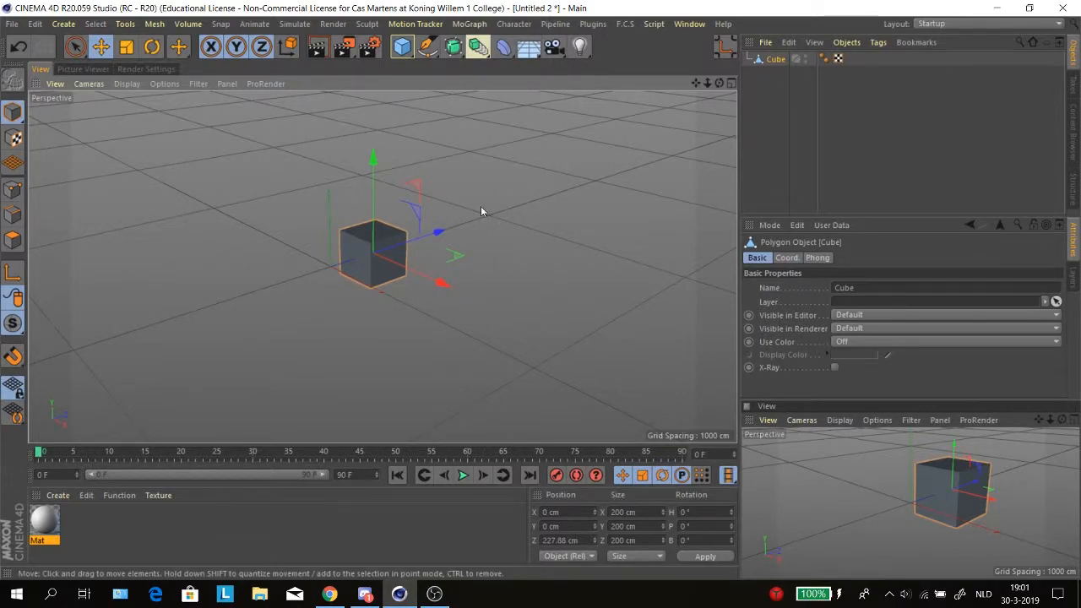
left_click_drag(421, 242, 673, 118)
Step: Search the commands for "center" and add Center Object to to the toolbar beside Center Axis to
key("shift+c")
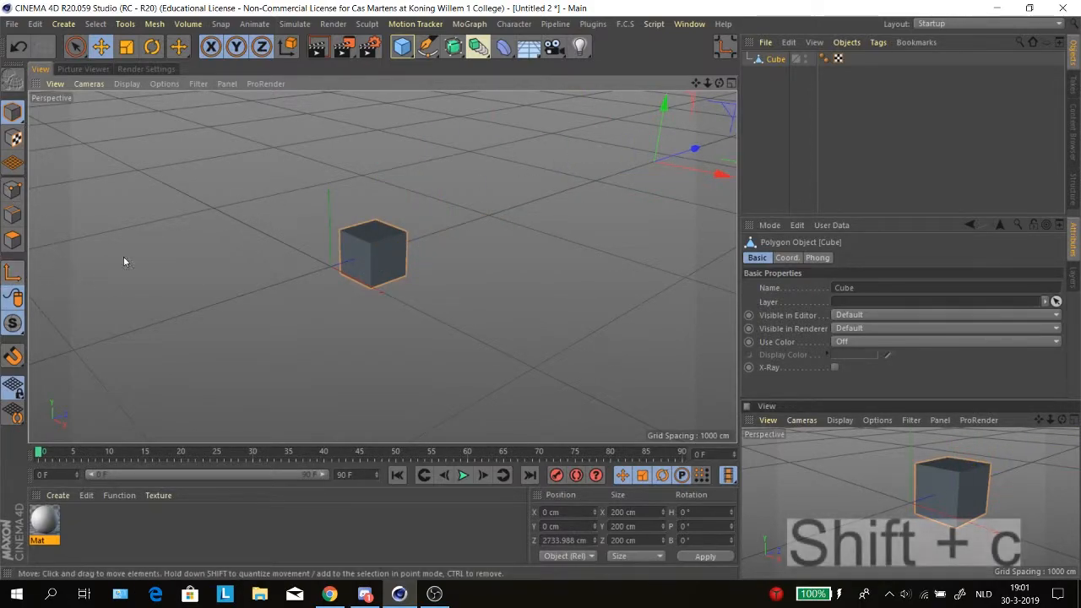
key("shift+c")
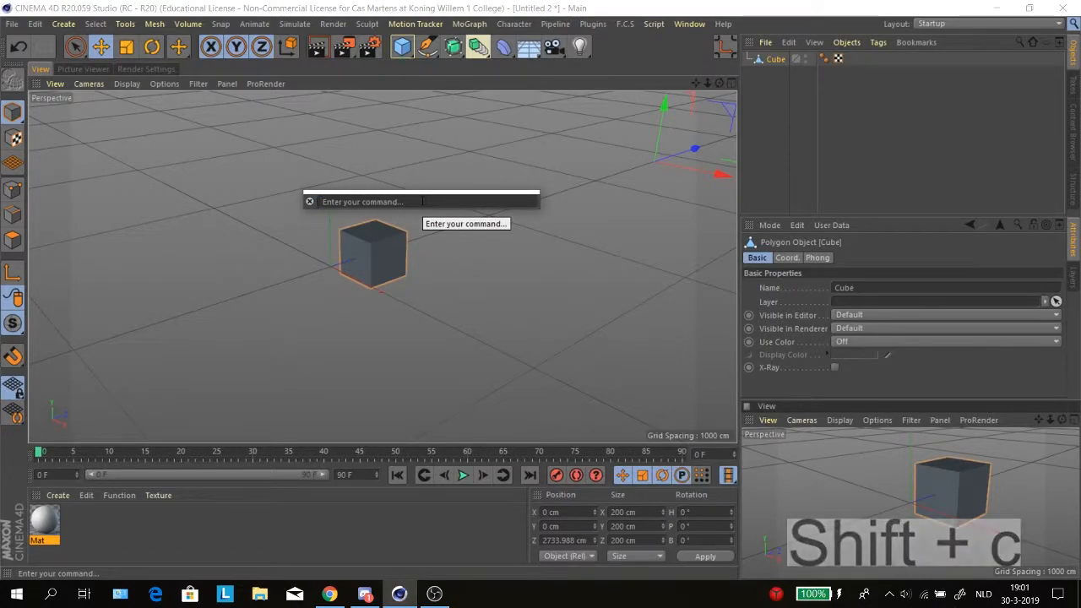
type("center")
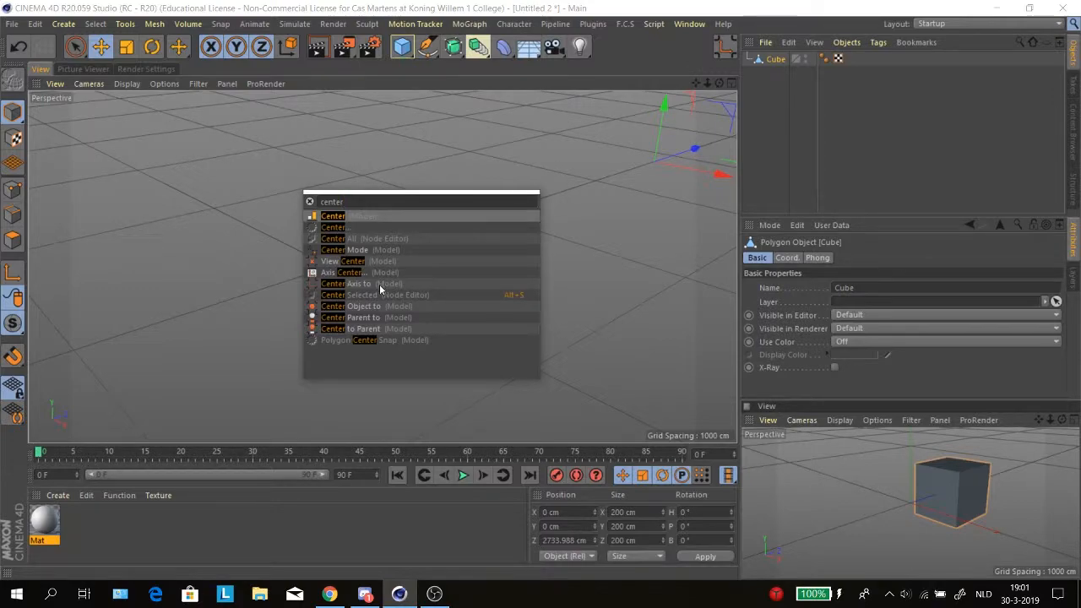
left_click_drag(341, 312, 452, 233)
left_click_drag(522, 176, 703, 47)
key("Escape")
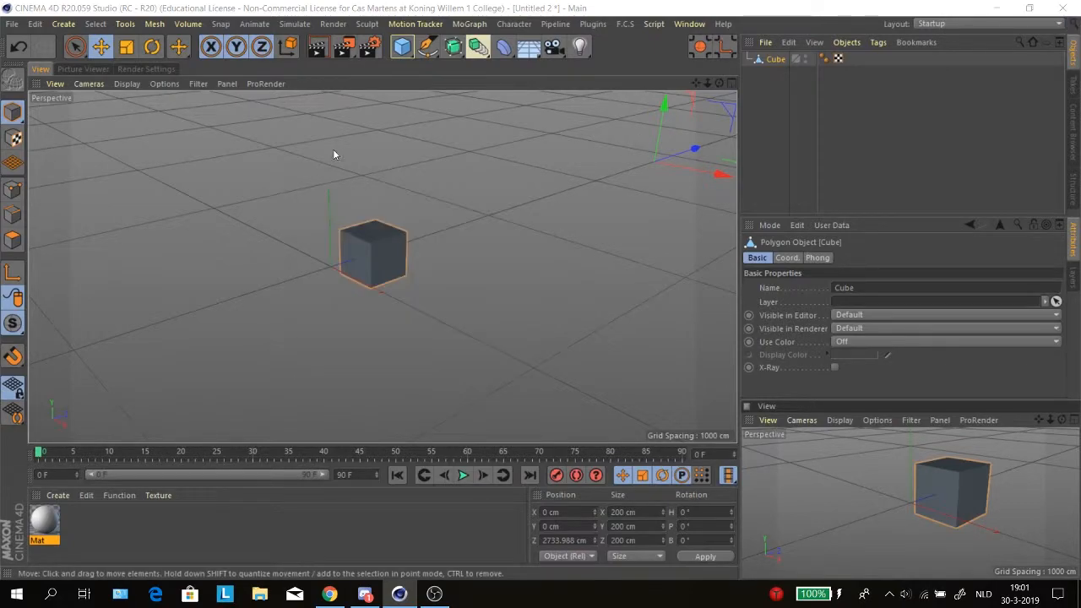
Step: Bring the cube to its offset axis with Center Object to, and move it back along Z to about 49 cm
left_click(700, 48)
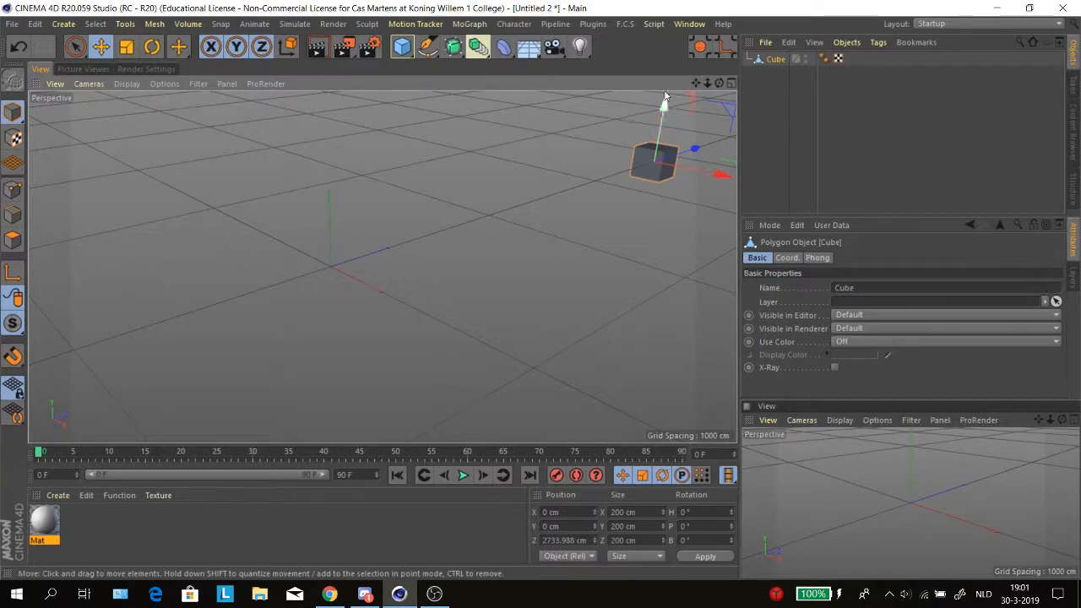
left_click_drag(693, 152, 397, 228)
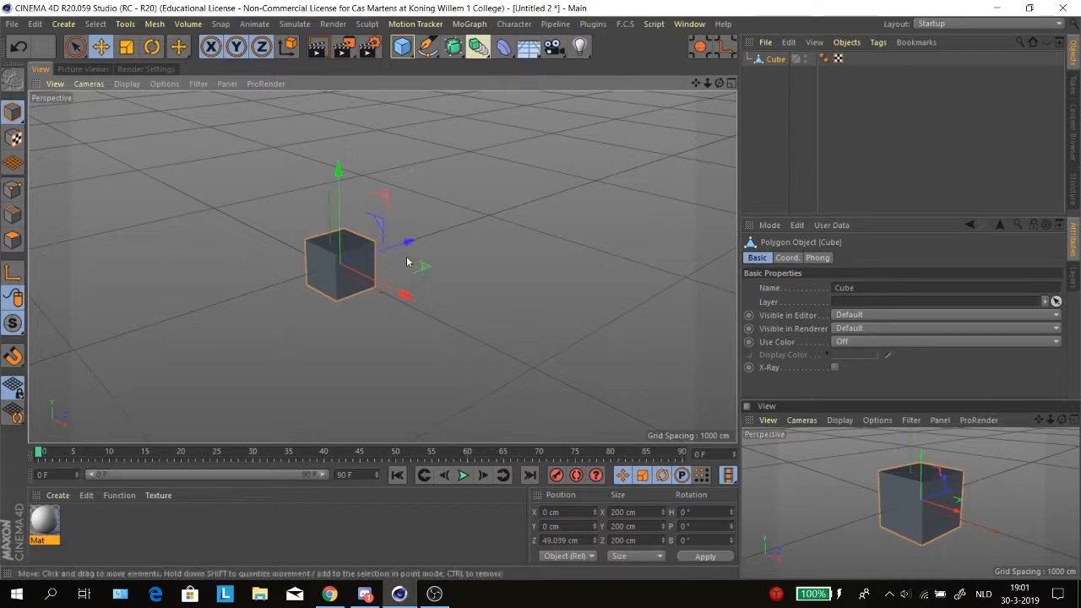
Step: Search the commands for "scroll to fir" and add Scroll to First Active to the toolbar
key("shift+c")
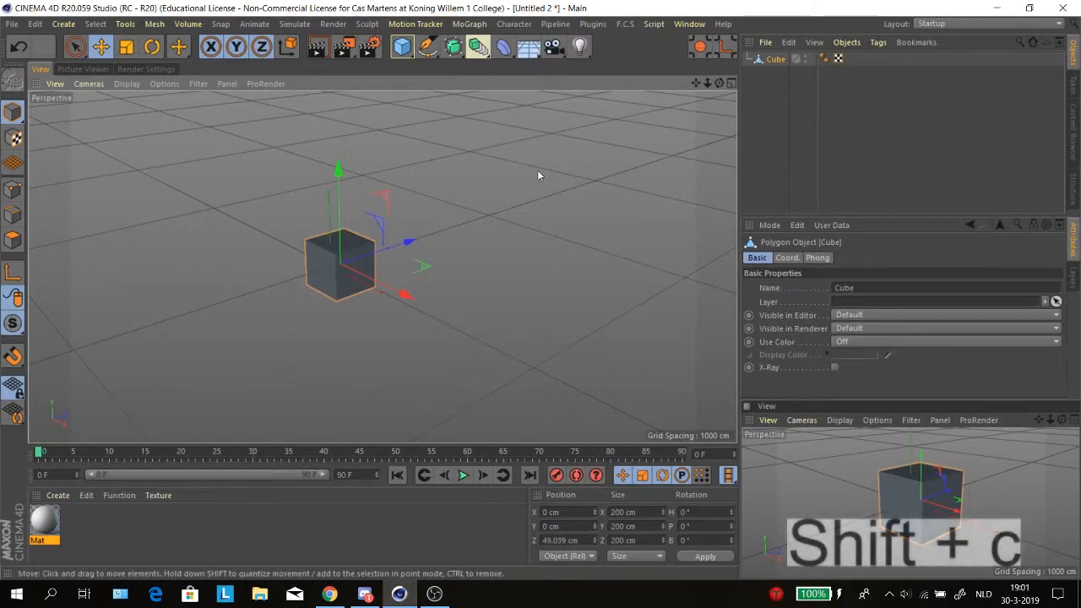
type("sc")
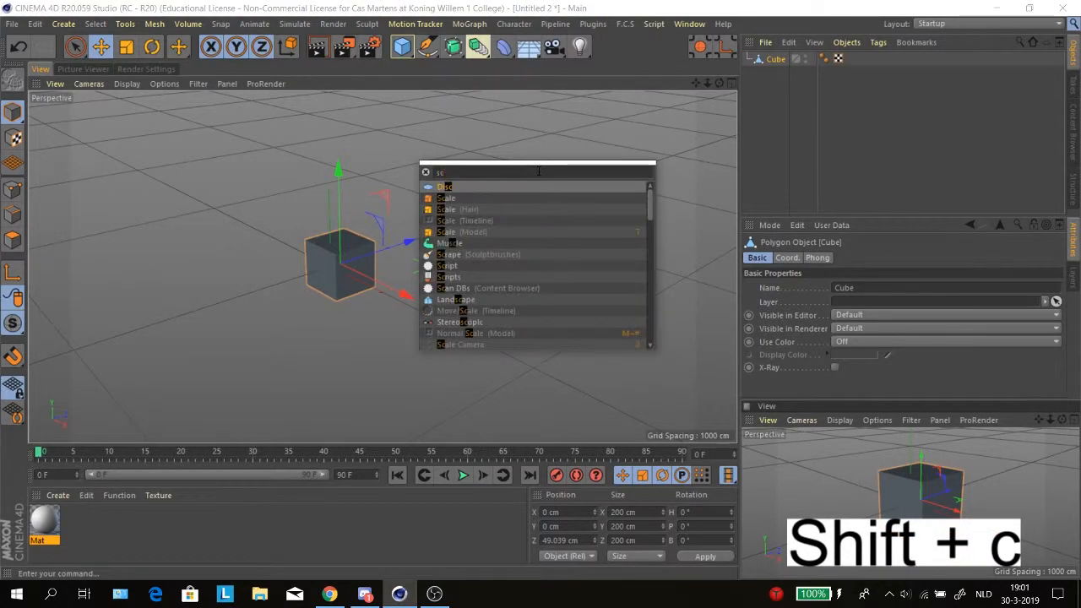
type("roll to fir")
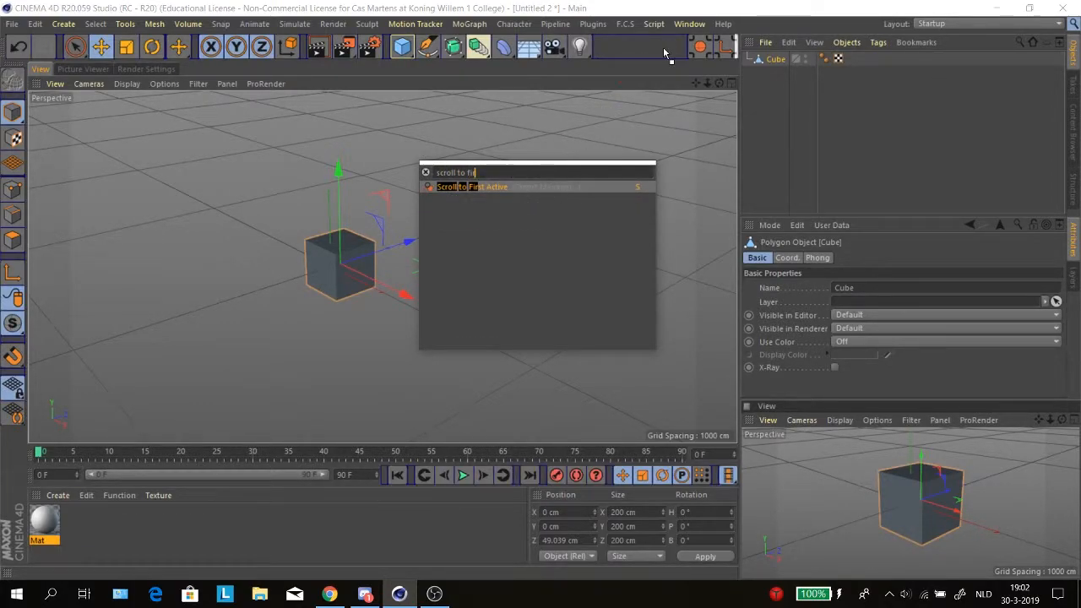
left_click(440, 187, "ctrl")
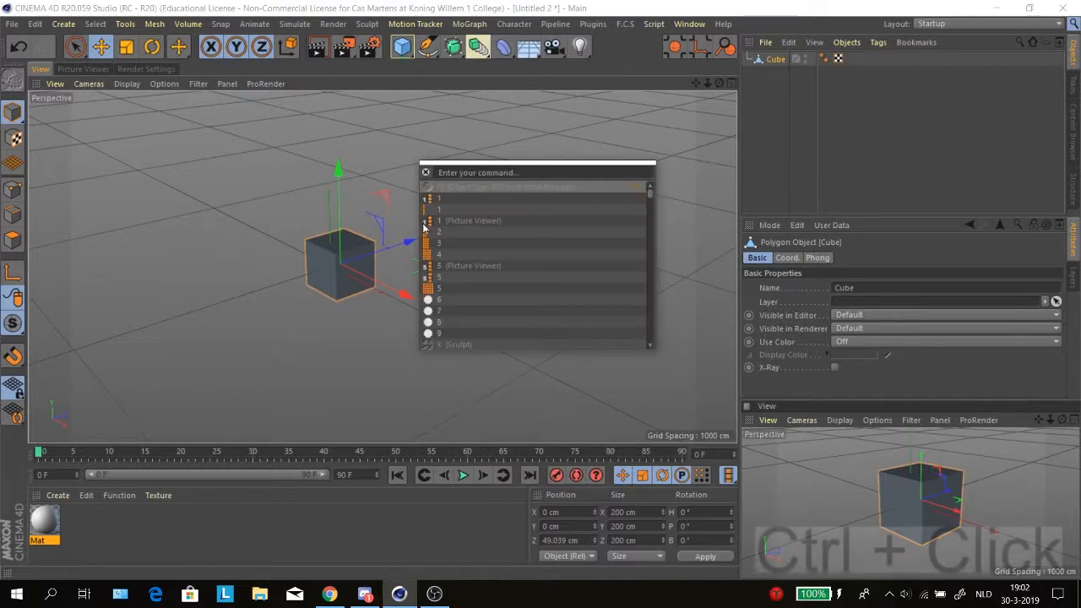
Step: Duplicate the cube repeatedly in different directions to build a scattered cluster with copies up to Cube.22
left_click_drag(410, 242, 492, 302)
left_click_drag(484, 252, 541, 233, "ctrl")
left_click_drag(498, 186, 519, 110, "ctrl")
left_click_drag(540, 181, 588, 228, "ctrl")
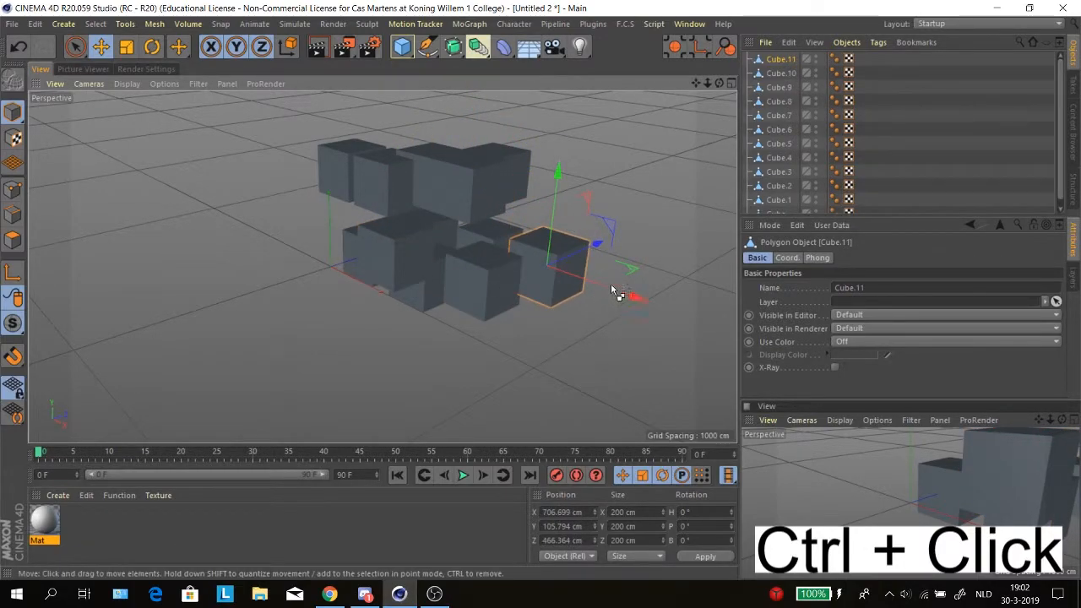
left_click_drag(603, 286, 590, 208, "ctrl")
left_click_drag(557, 153, 621, 127, "ctrl")
left_click_drag(598, 168, 407, 177, "ctrl")
left_click_drag(385, 119, 547, 85, "ctrl")
left_click_drag(619, 139, 454, 151, "ctrl")
left_click_drag(487, 185, 501, 152, "ctrl")
left_click_drag(503, 95, 504, 95, "ctrl")
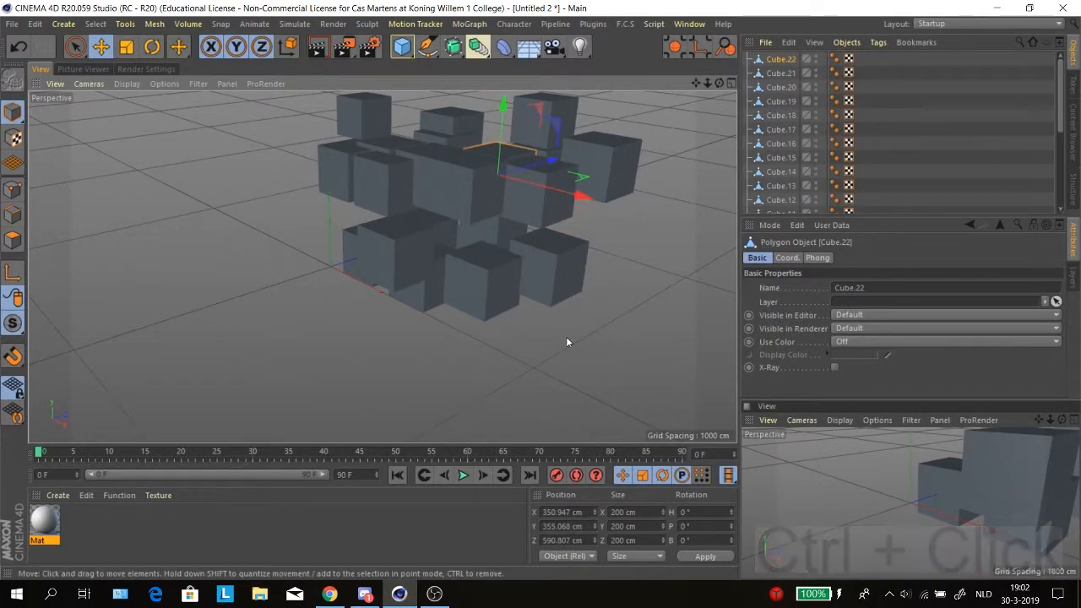
Step: Select Cube.13 and Cube.1 one after the other to find them in the cluster, clearing the selection each time
left_click(622, 300)
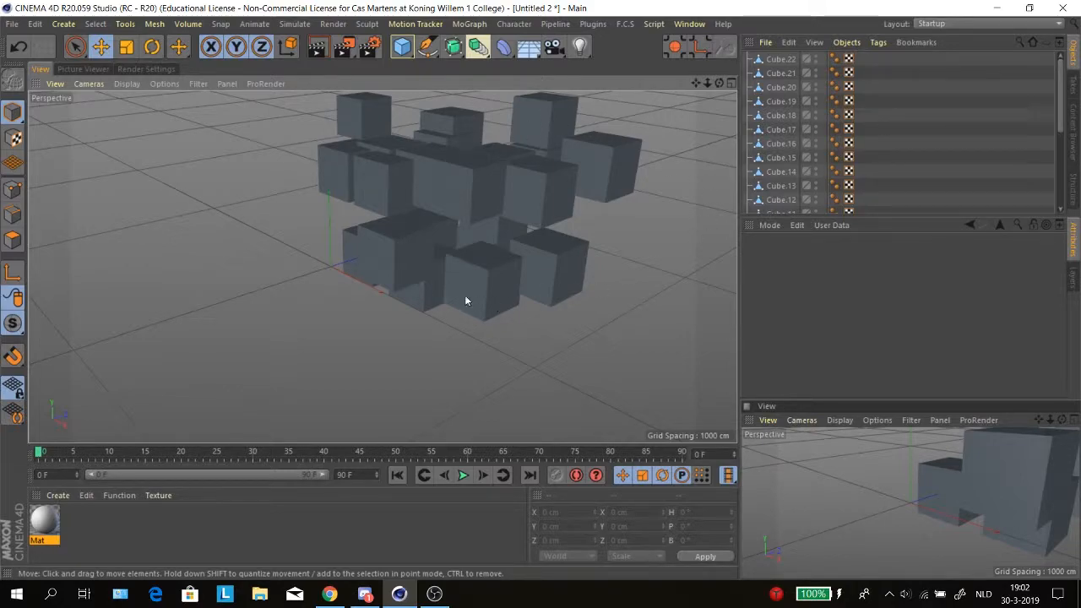
left_click(780, 186)
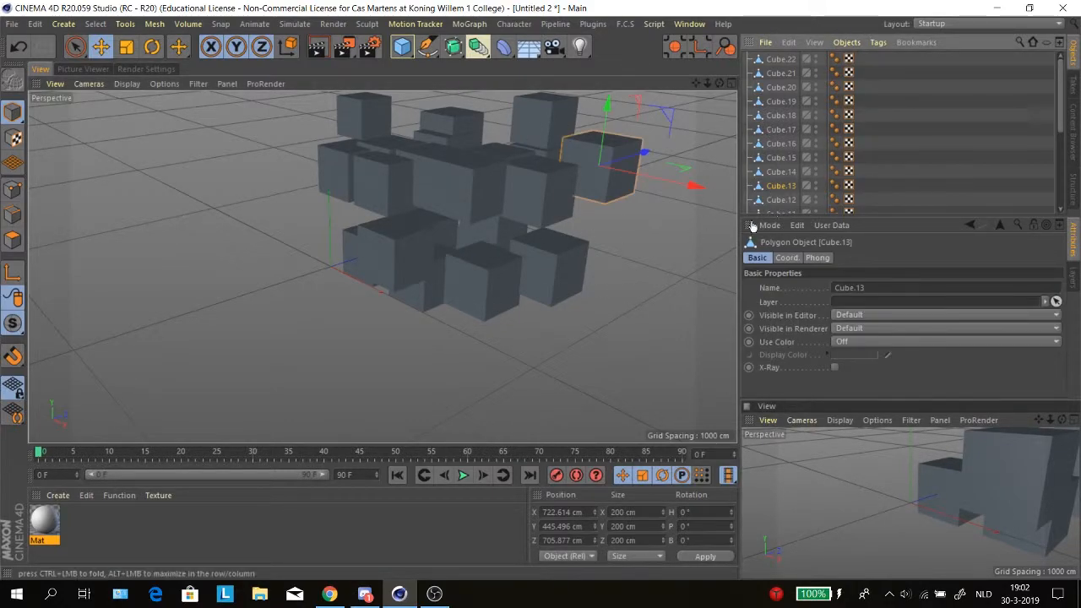
left_click(645, 300)
scroll(711, 189, "down", 4)
scroll(784, 181, "down", 5)
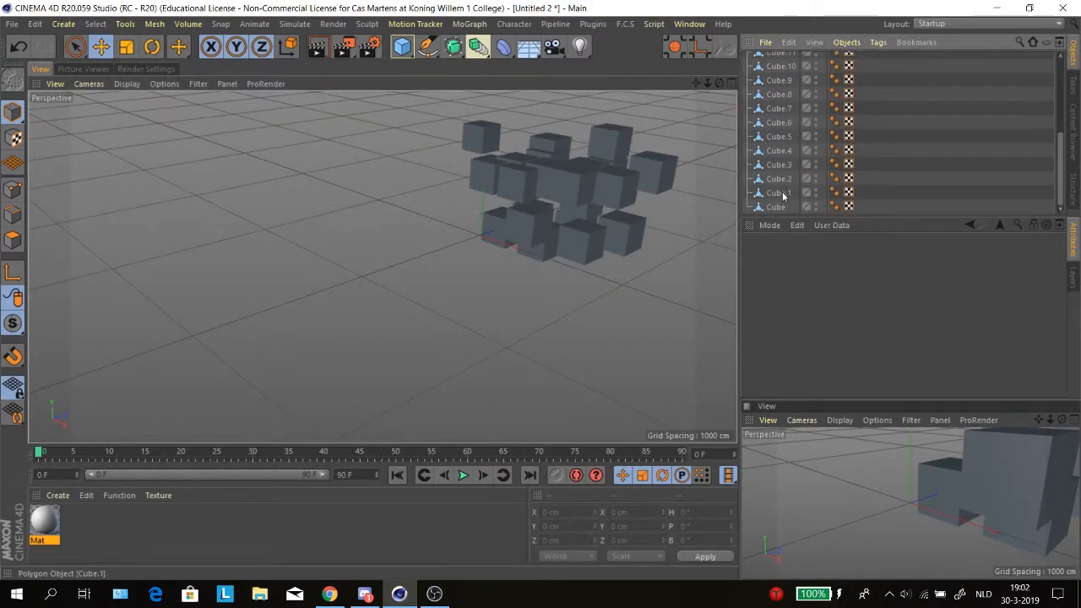
left_click(782, 194)
left_click(623, 305)
scroll(515, 195, "down", 3)
left_click_drag(396, 201, 586, 105, "alt")
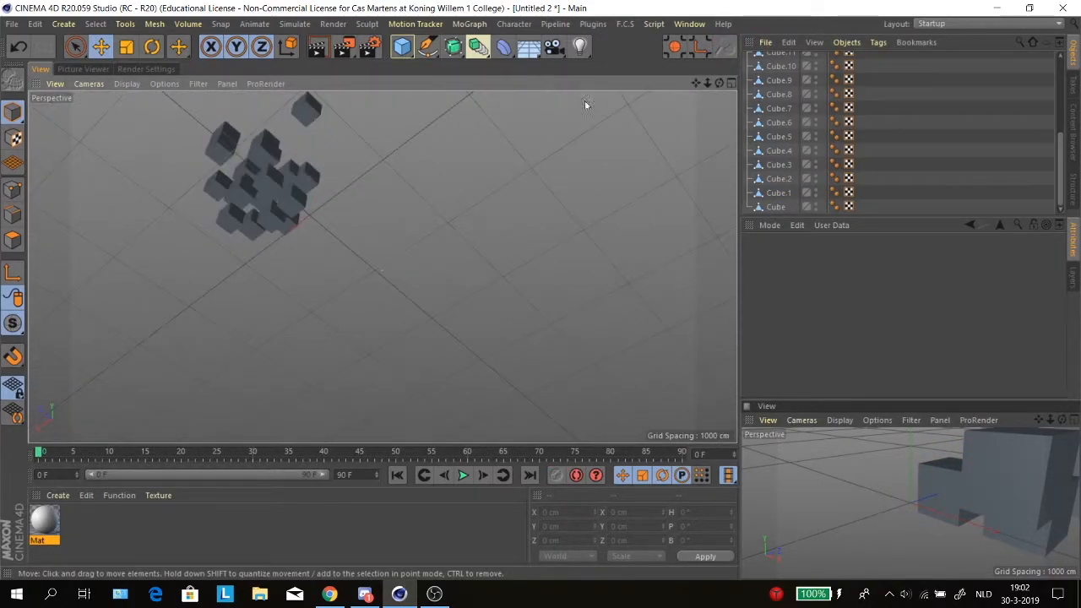
Step: Select Cube.3 in the viewport cluster and frame it in the perspective view from different distances and angles
left_click(243, 200)
scroll(534, 193, "down", 3)
mouse_move(534, 194)
left_mouse_down("alt")
mouse_move(437, 194)
mouse_move(523, 211)
left_mouse_up("alt")
key("s")
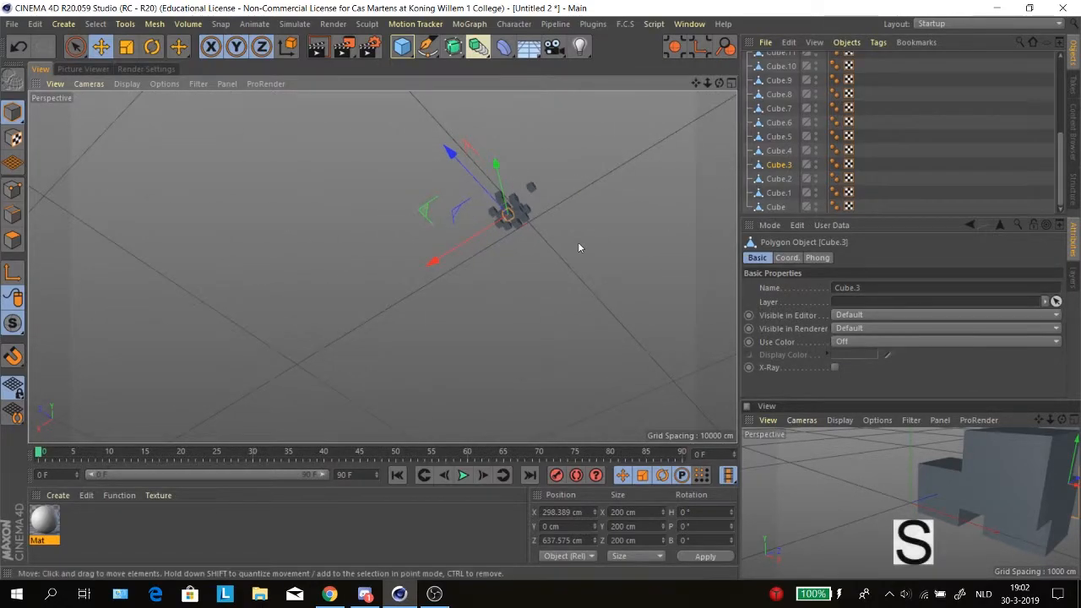
key("s")
scroll(637, 164, "down", 6)
left_click_drag(637, 165, 667, 115, "alt")
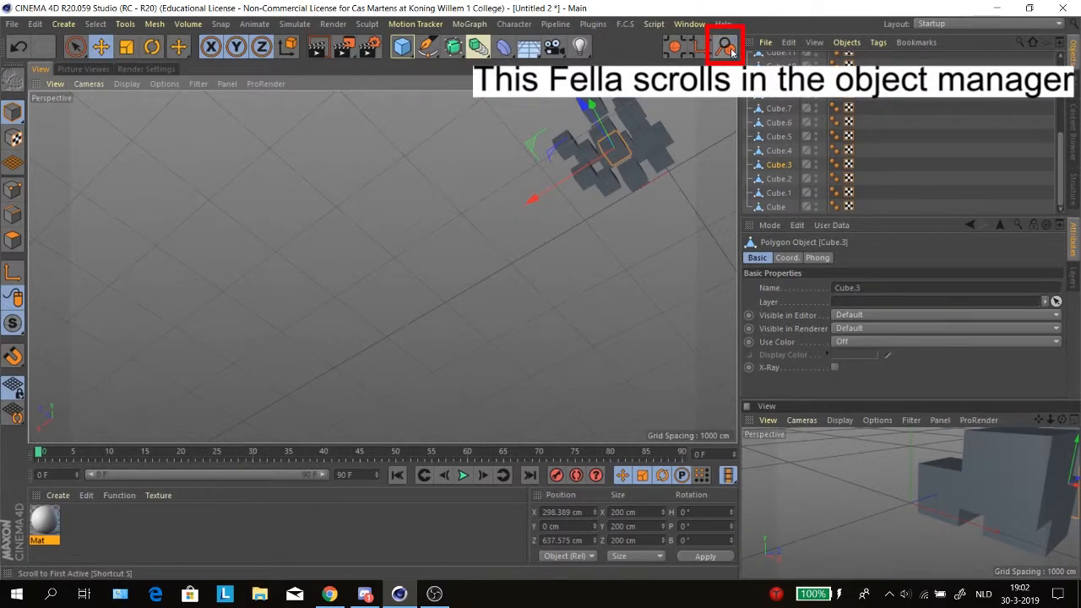
key("s")
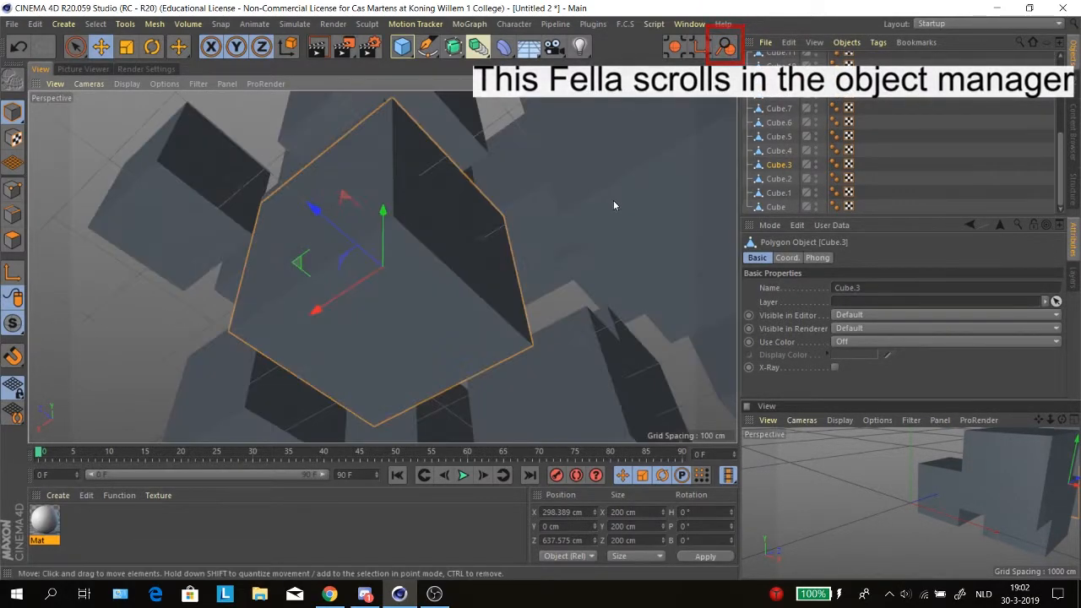
mouse_move(645, 165)
left_mouse_down("alt")
mouse_move(519, 268)
mouse_move(545, 267)
mouse_move(318, 267)
mouse_move(477, 249)
left_mouse_up("alt")
Step: Scroll the object list away from the selected Cube.3 and jump back to its entry with Scroll to First Active
scroll(736, 162, "up", 7)
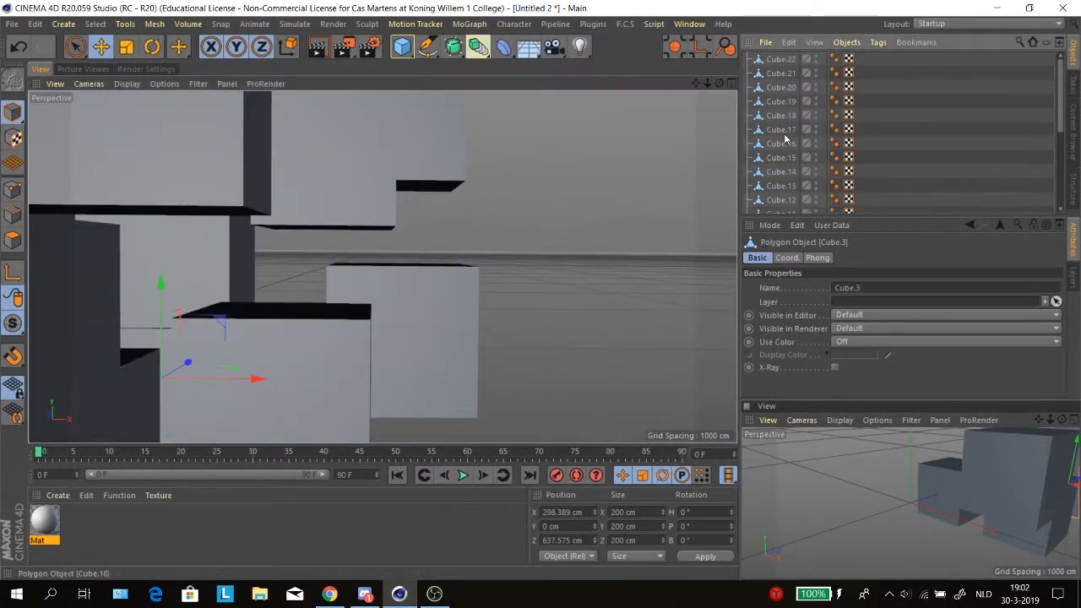
scroll(483, 203, "down", 4)
key("s")
scroll(768, 207, "down", 5)
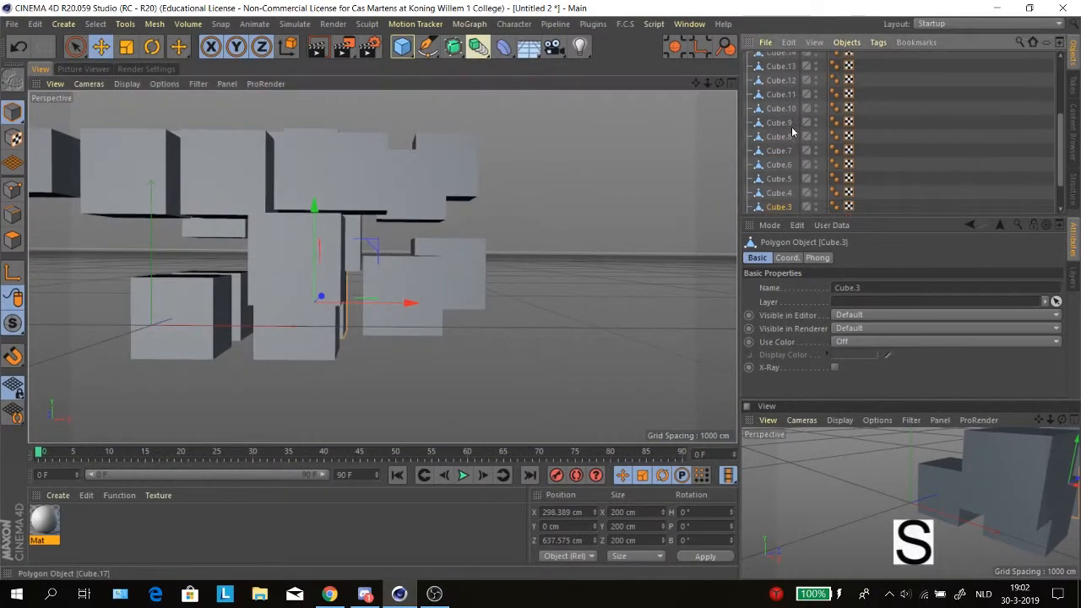
scroll(782, 167, "down", 2)
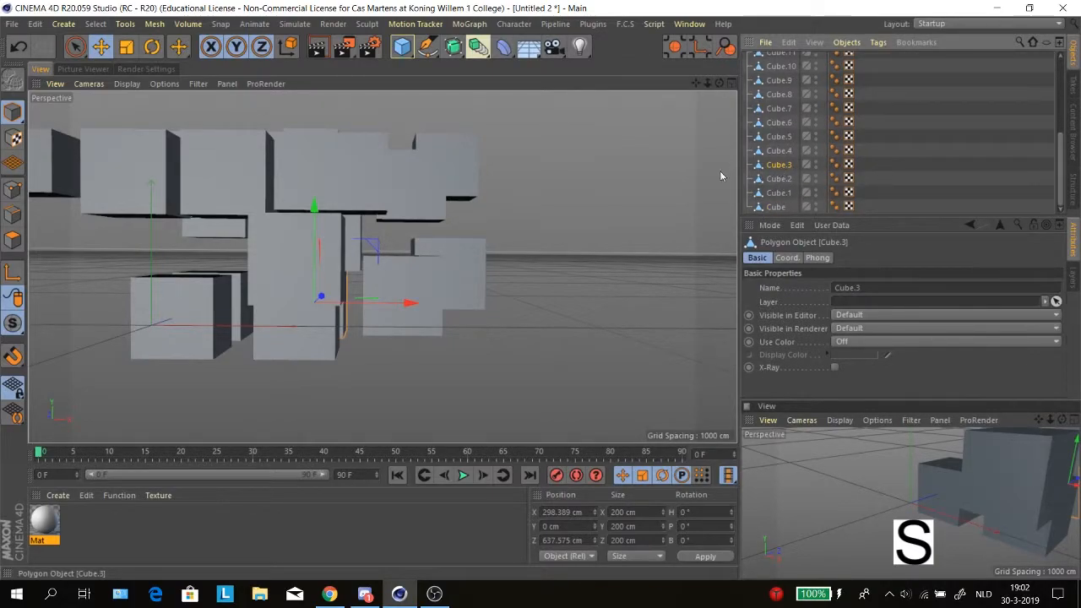
Step: Select Cube.17 in the viewport, reveal its entry with Scroll to First Active, and clear the selection
scroll(617, 177, "down", 8)
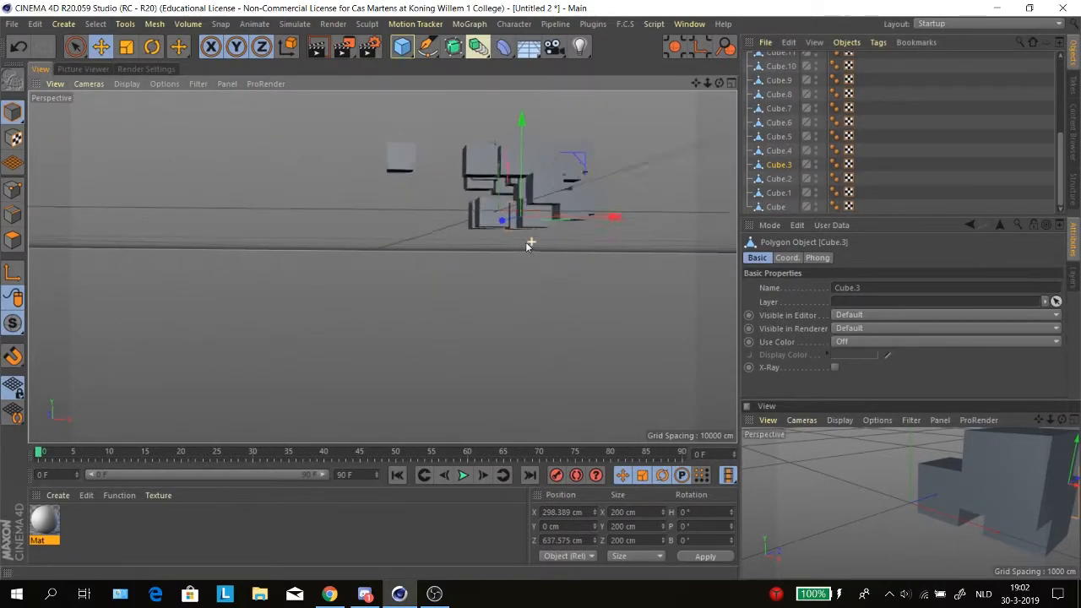
left_click(569, 173)
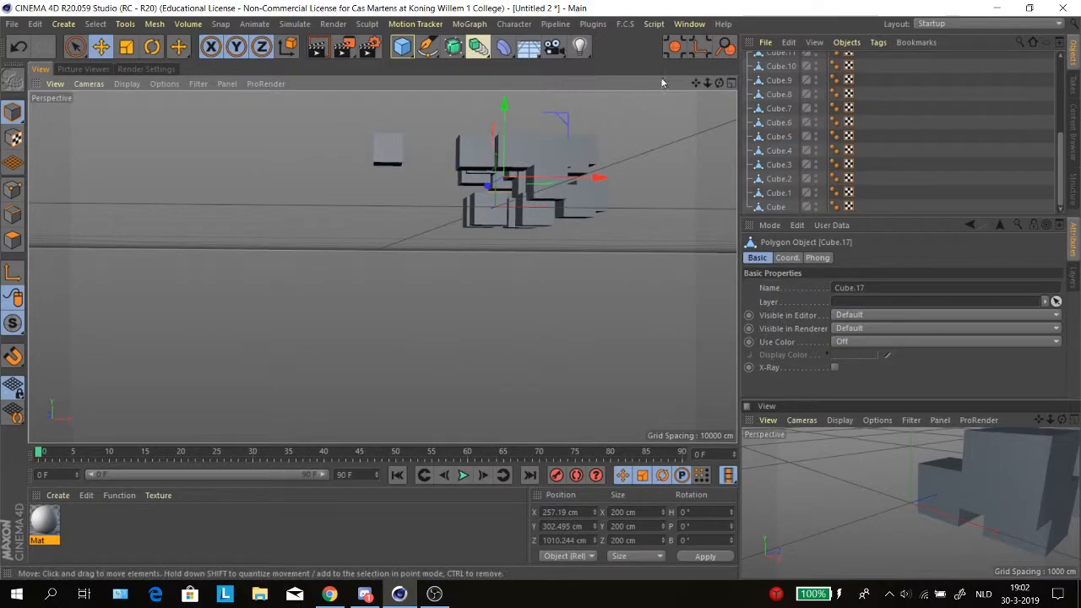
left_click(727, 46)
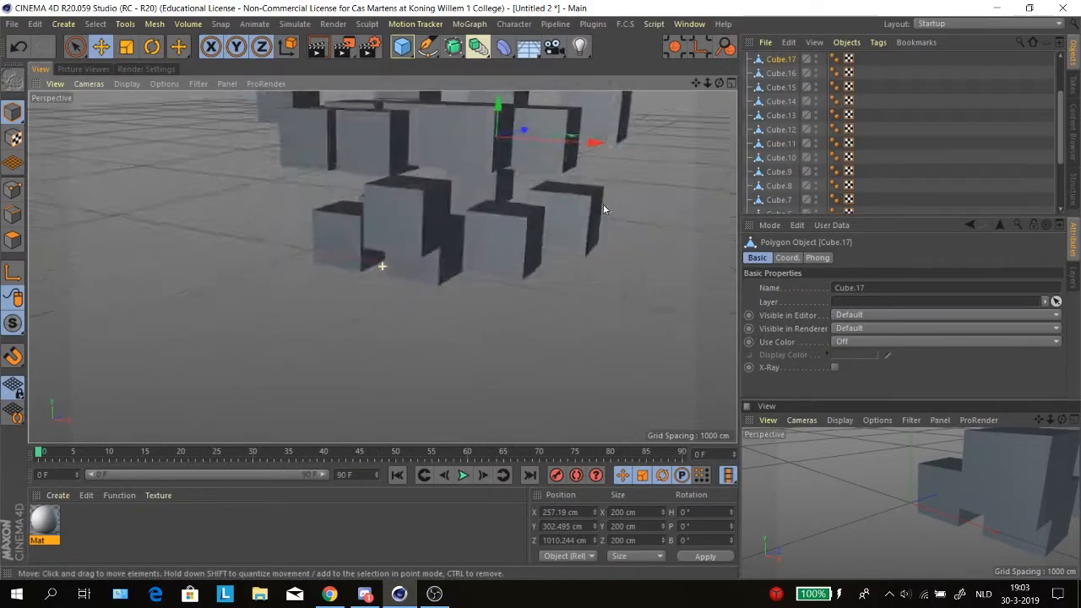
scroll(540, 257, "down", 5)
left_click(322, 174)
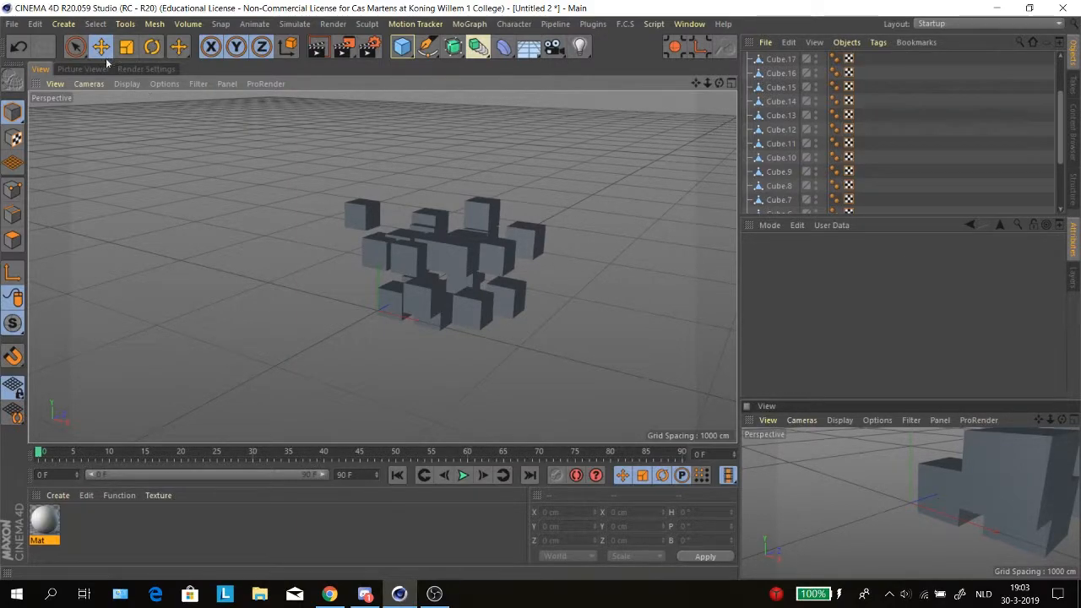
Step: Select the whole cluster of cubes with Rectangle Selection and delete it
left_click(74, 50)
left_click(152, 92)
left_click_drag(234, 160, 584, 368)
key("Delete")
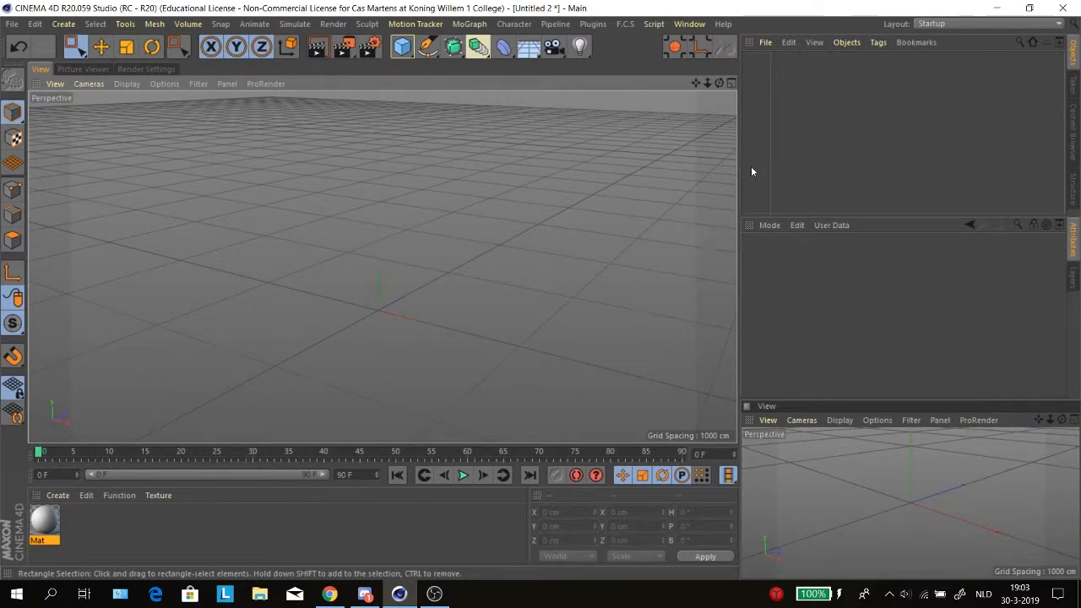
left_click_drag(524, 180, 474, 218, "alt")
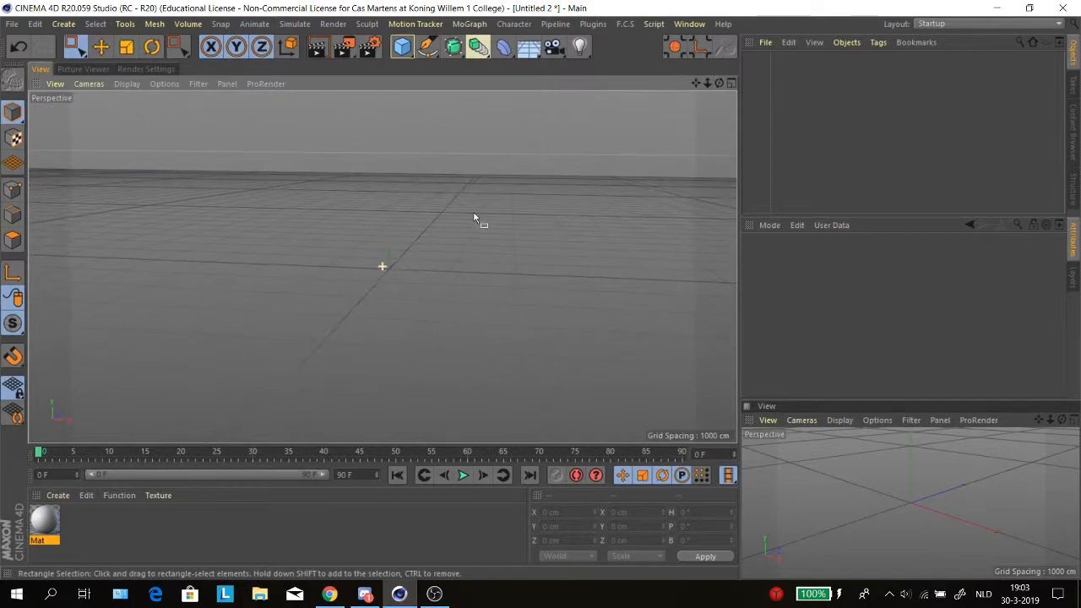
Step: Look through the available manager windows, and view the empty Picture Viewer before returning to the perspective view
left_click(689, 23)
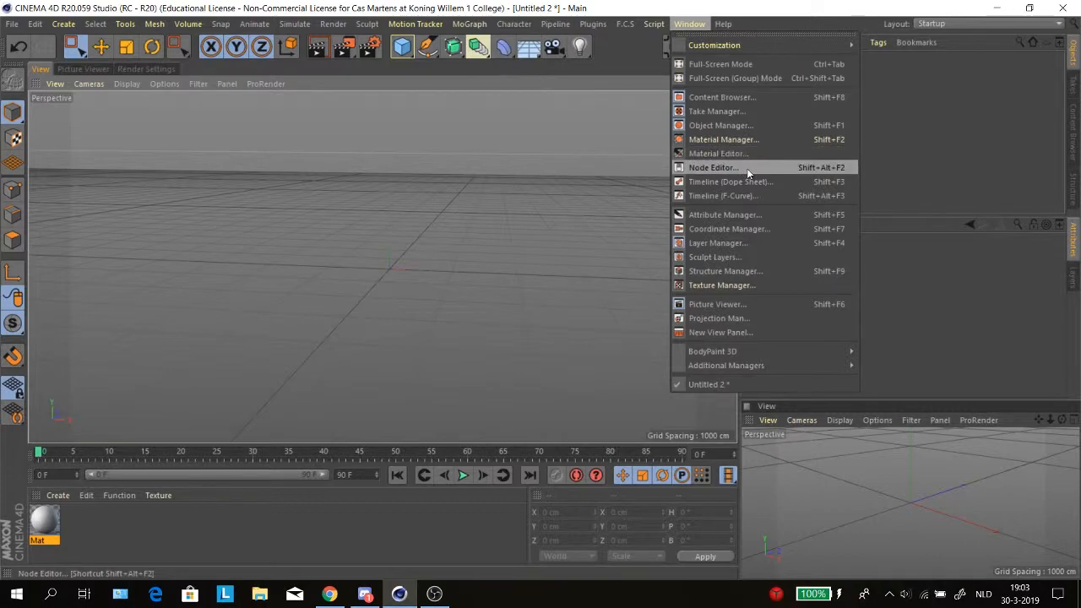
left_click(415, 121)
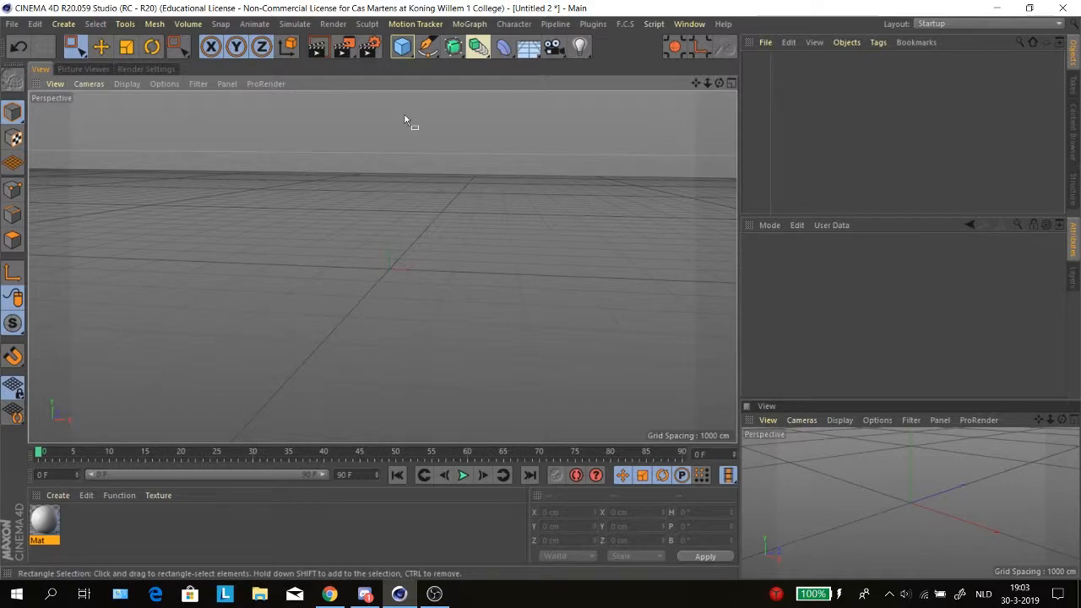
left_click(83, 68)
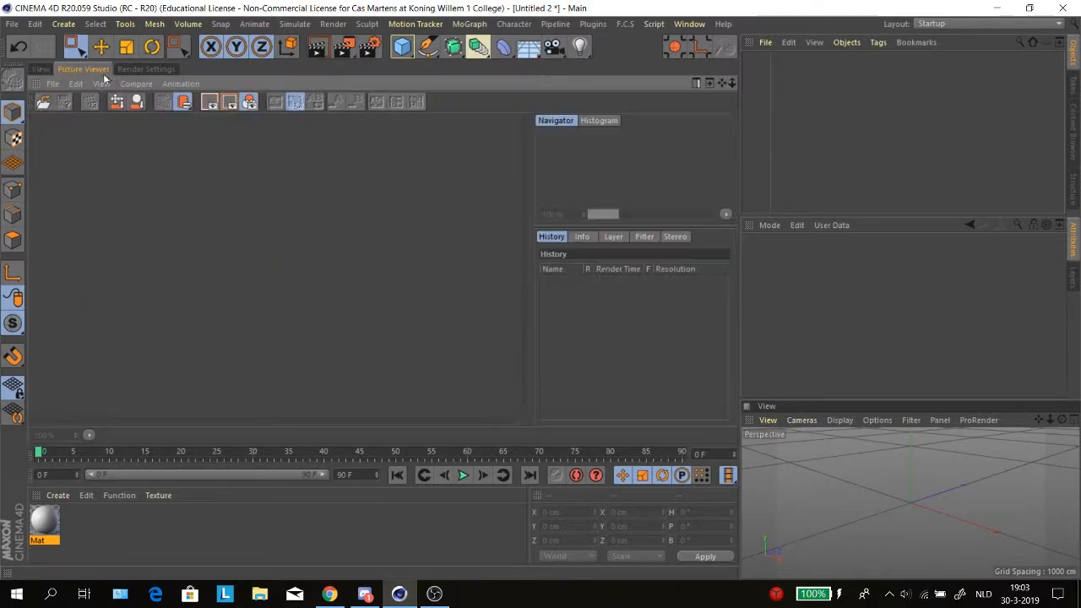
left_click(40, 68)
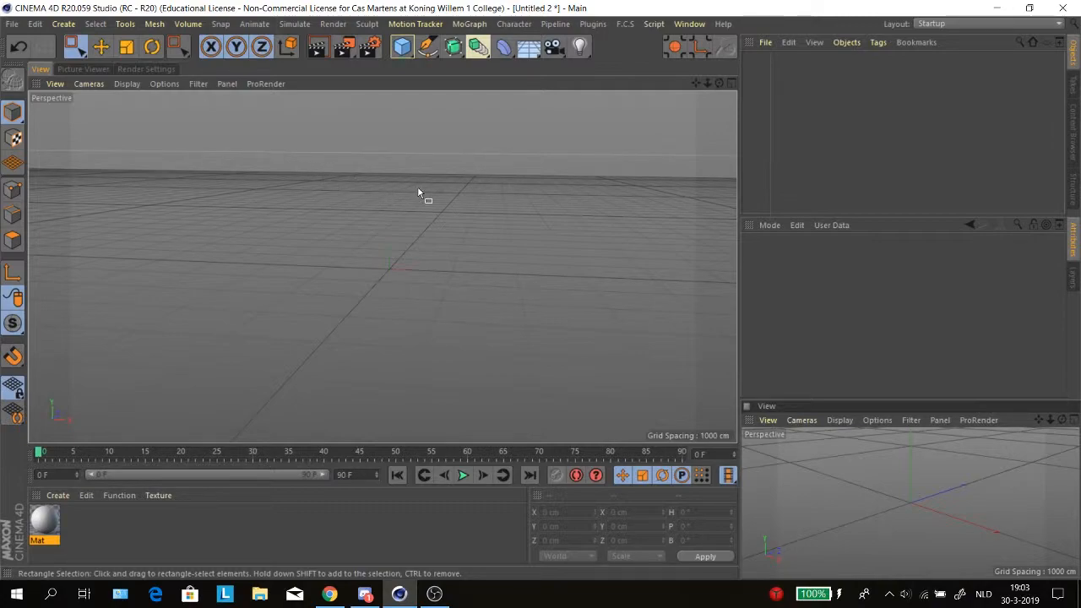
Step: Show the Structure Manager and the Content Browser, and return to the object list
left_click(654, 23)
mouse_move(689, 24)
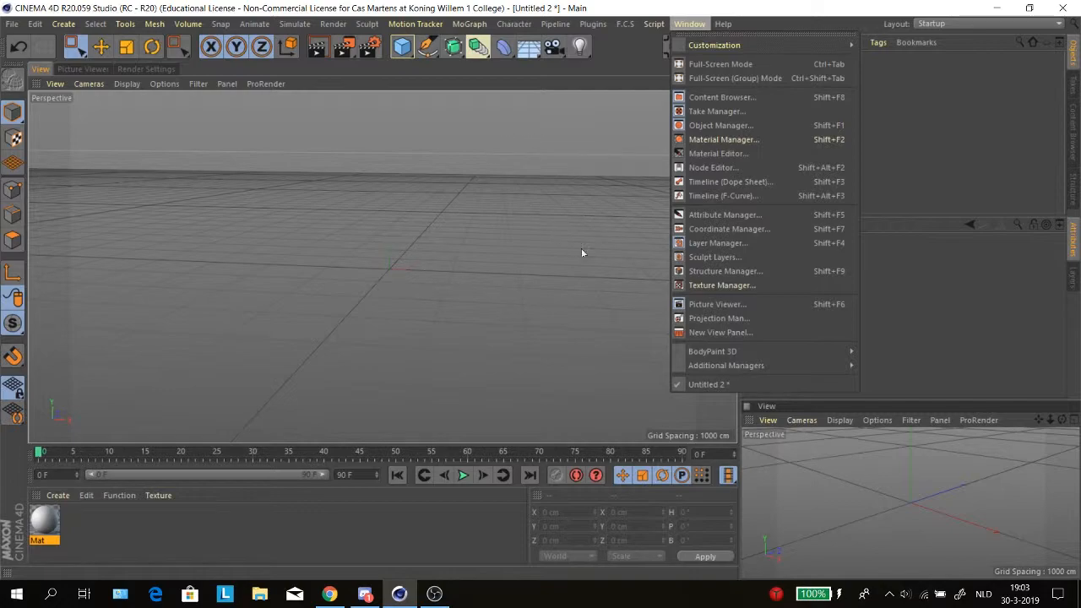
left_click(723, 271)
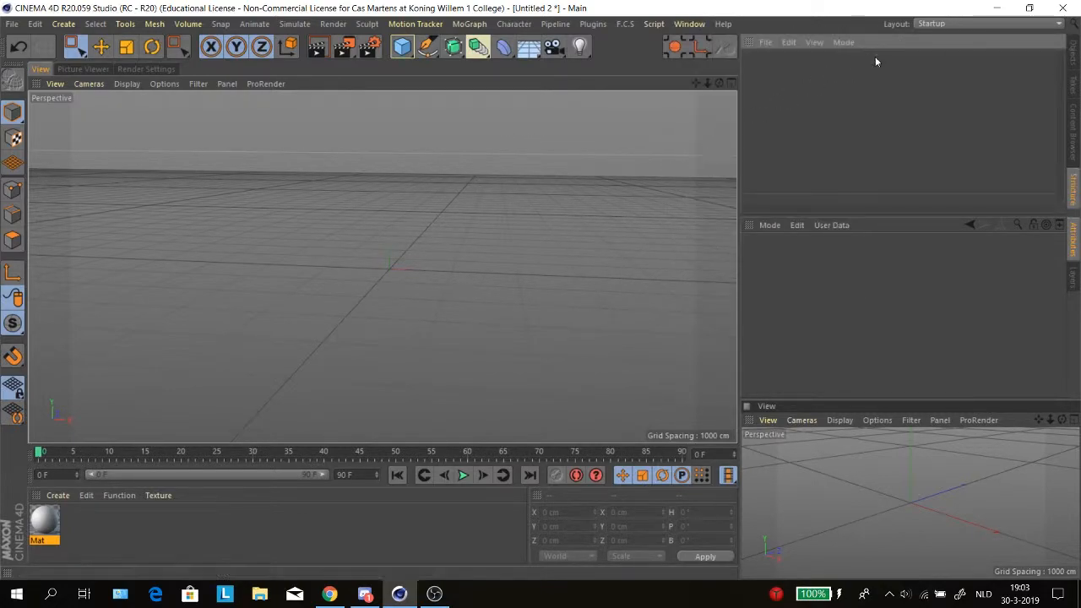
left_click(1074, 139)
left_click(1073, 55)
Step: Open the Projection Man window and dock it as a tab beside Render Settings
left_click(689, 24)
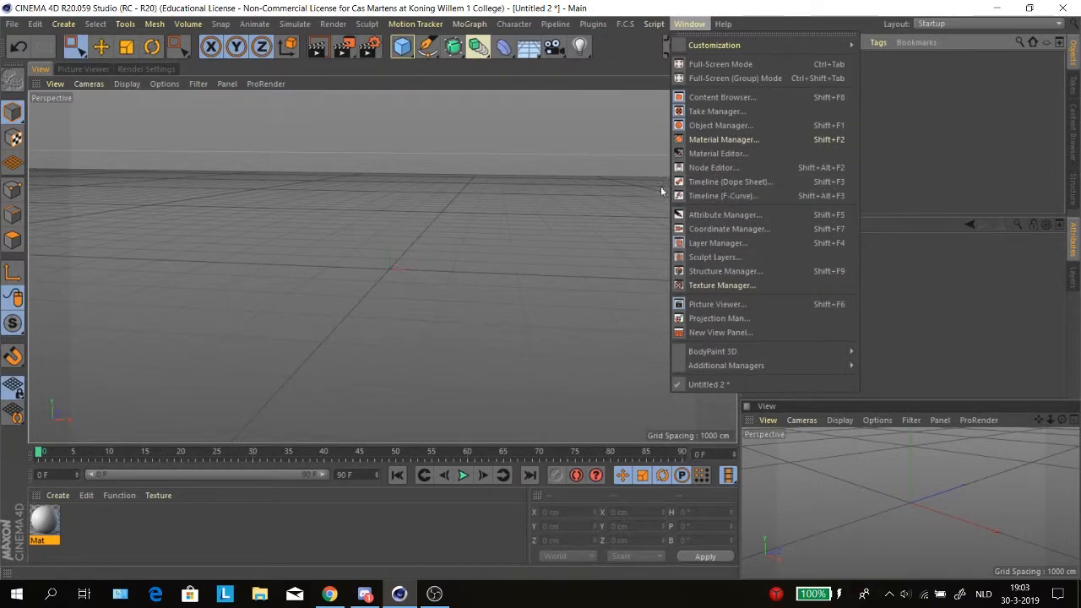
left_click(717, 317)
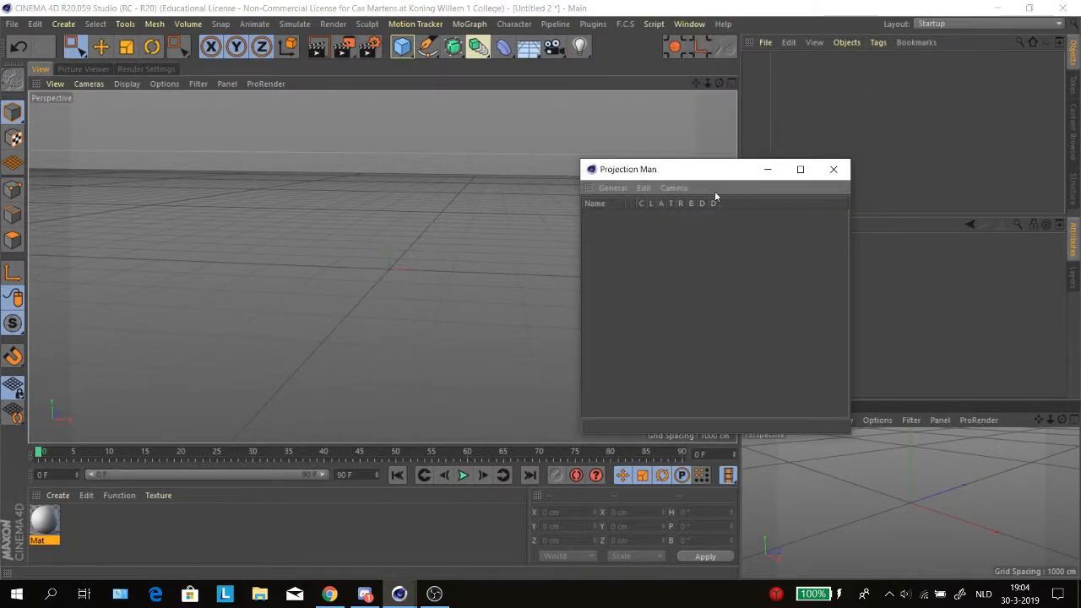
left_click_drag(714, 169, 649, 127)
left_click_drag(184, 75, 217, 76)
Step: View the docked Render Settings and Picture Viewer in turn, and return to the perspective view
left_click(146, 68)
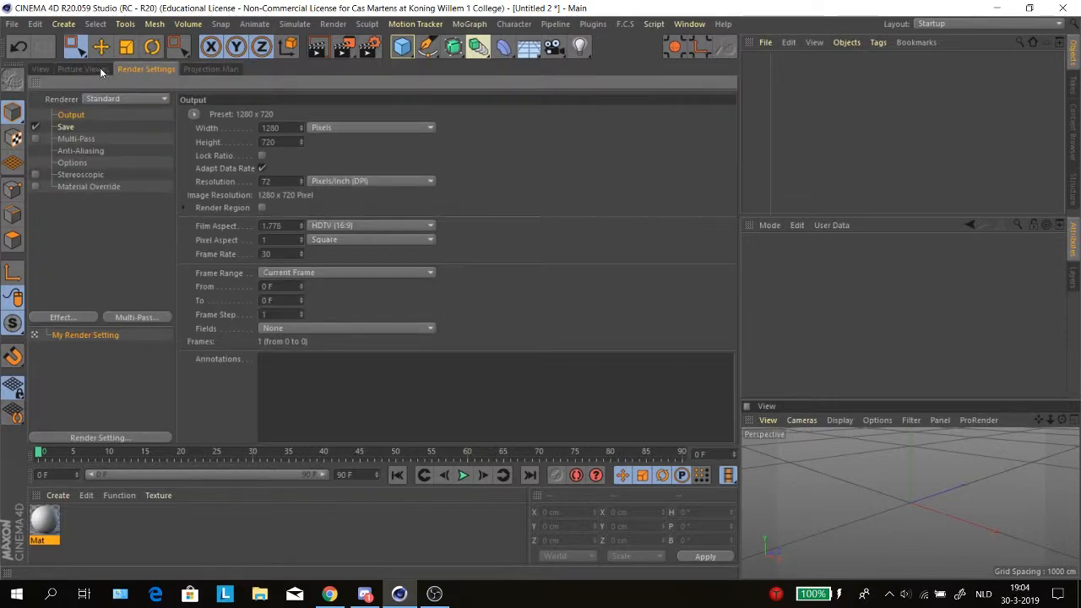
left_click(100, 70)
left_click(38, 70)
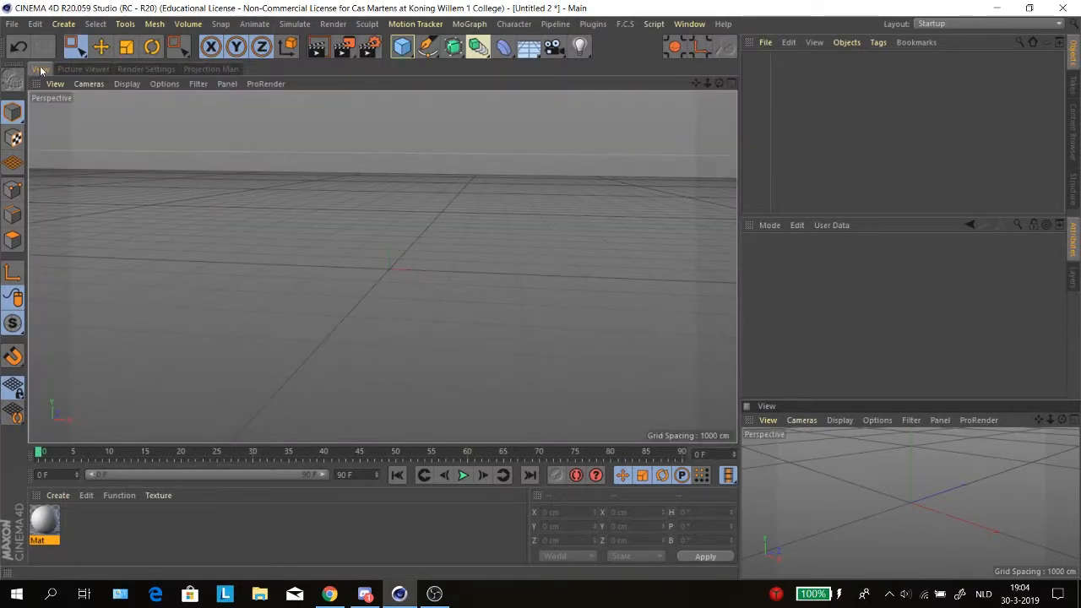
left_click(83, 68)
left_click(156, 69)
left_click(38, 68)
Step: Lock the window layout and check the docking options of the small View panel
left_click(689, 24)
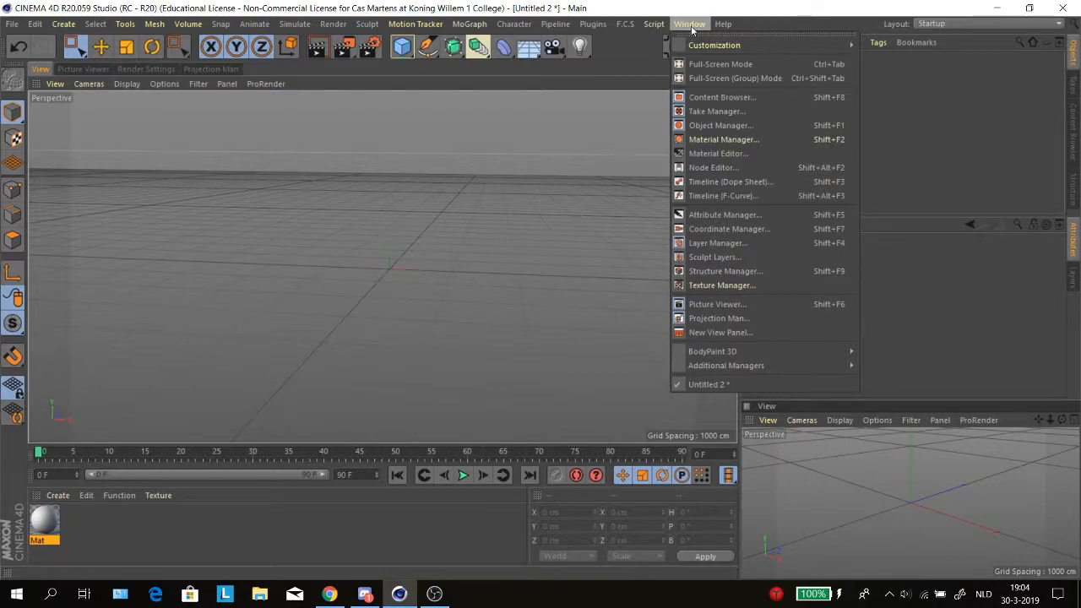
left_click(664, 264)
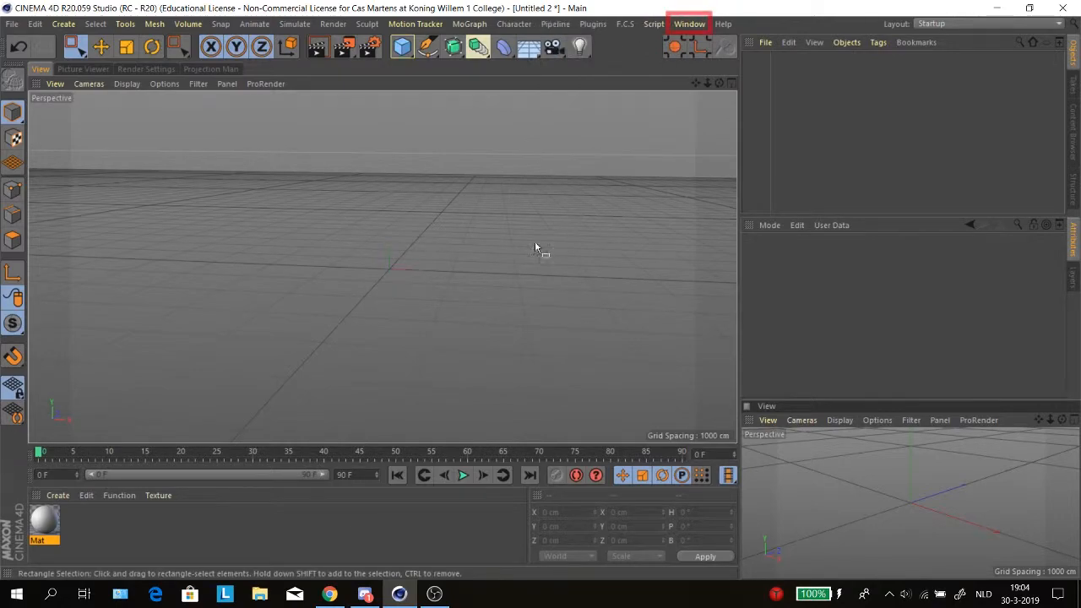
left_click(689, 23)
mouse_move(743, 44)
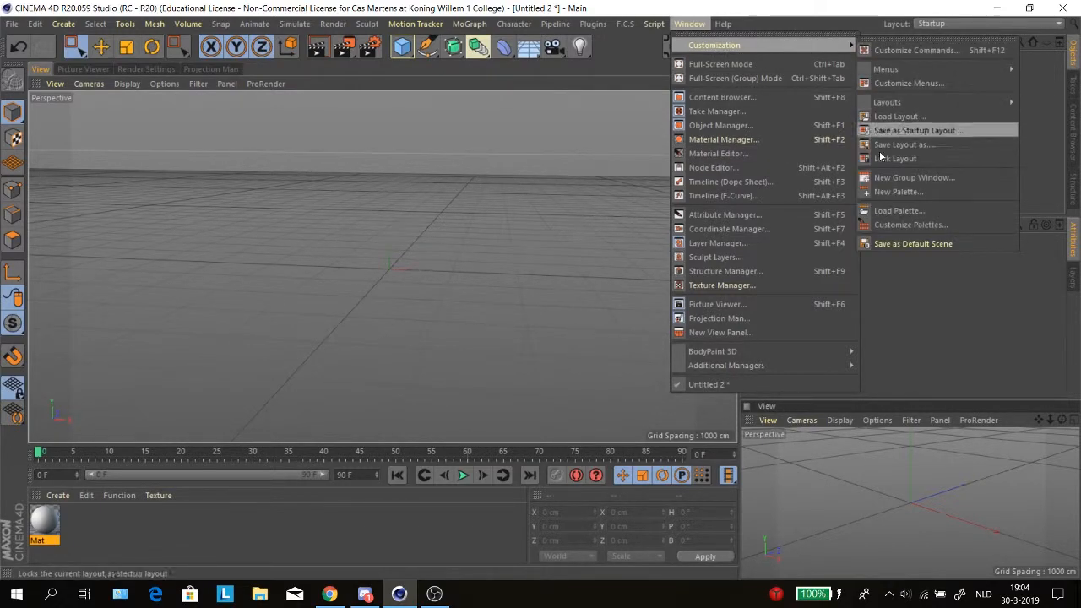
left_click(897, 159)
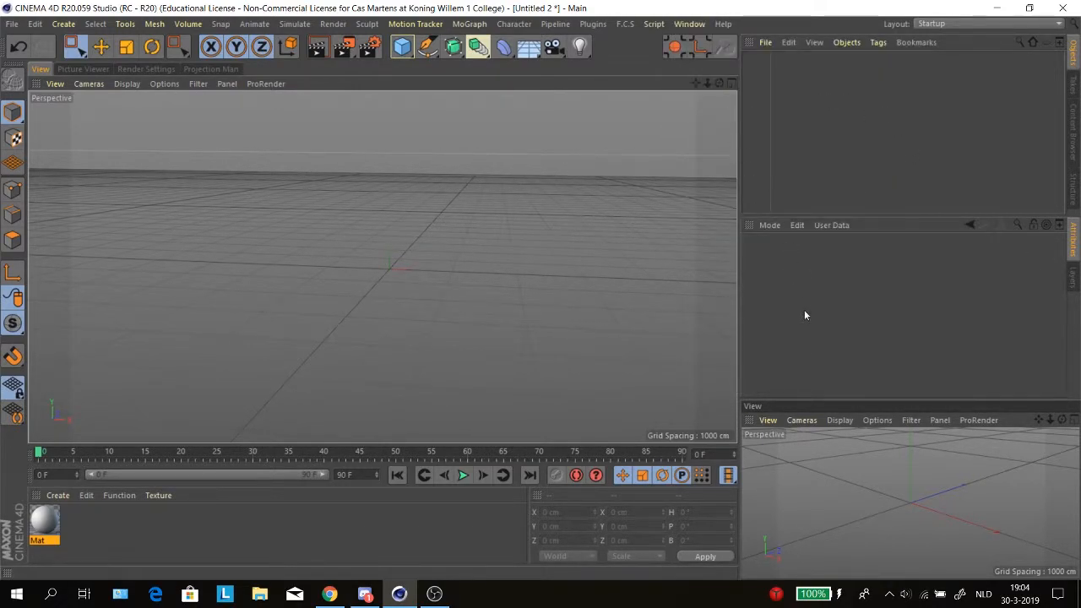
left_click(749, 419)
left_click(696, 354)
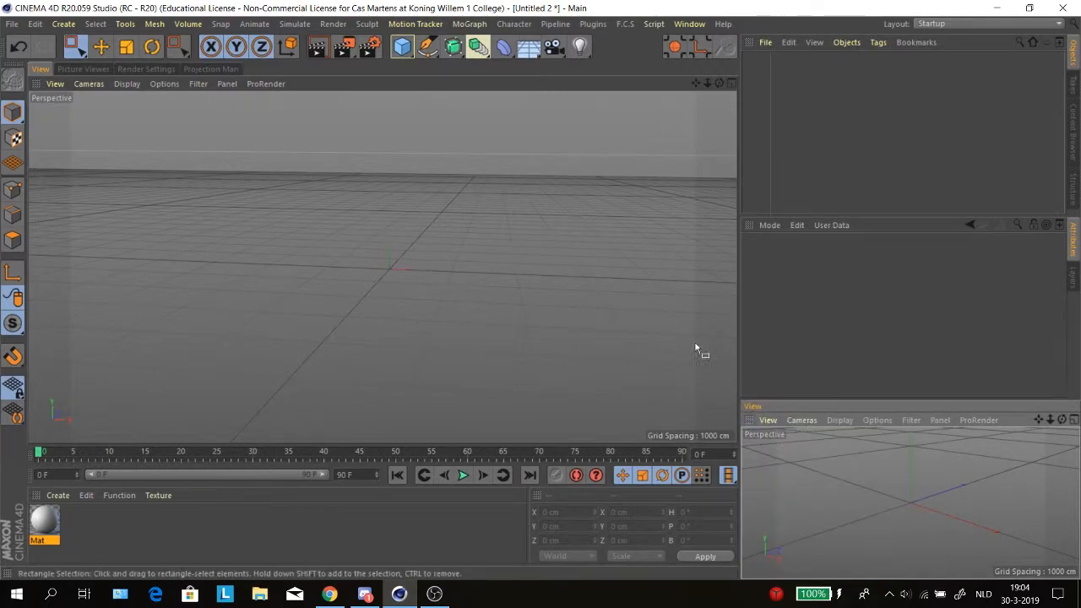
left_click(749, 420)
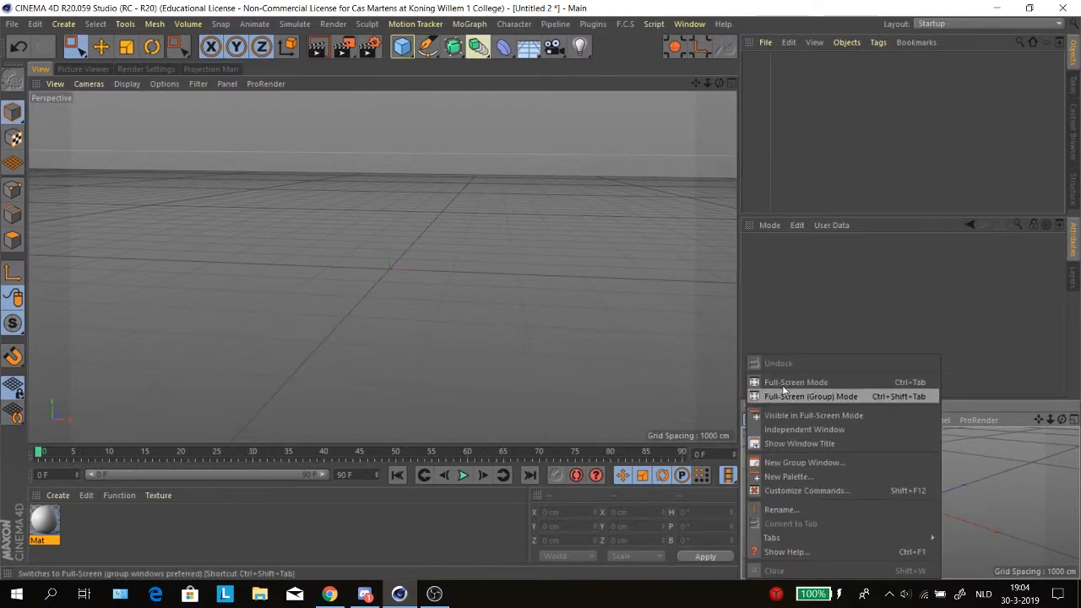
left_click(814, 339)
Step: Unlock the window layout
left_click(700, 23)
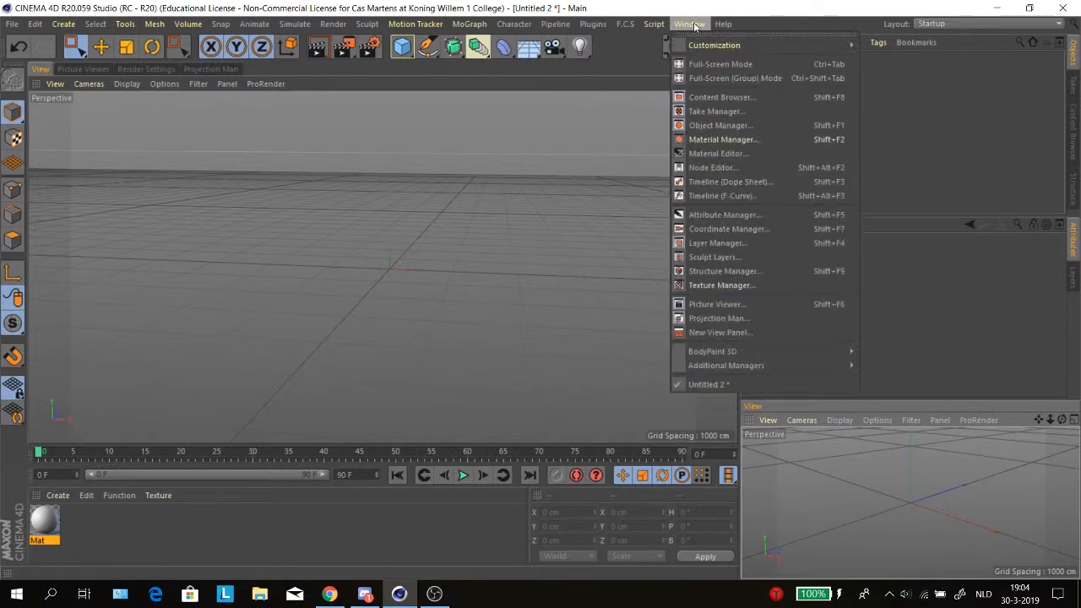
mouse_move(811, 45)
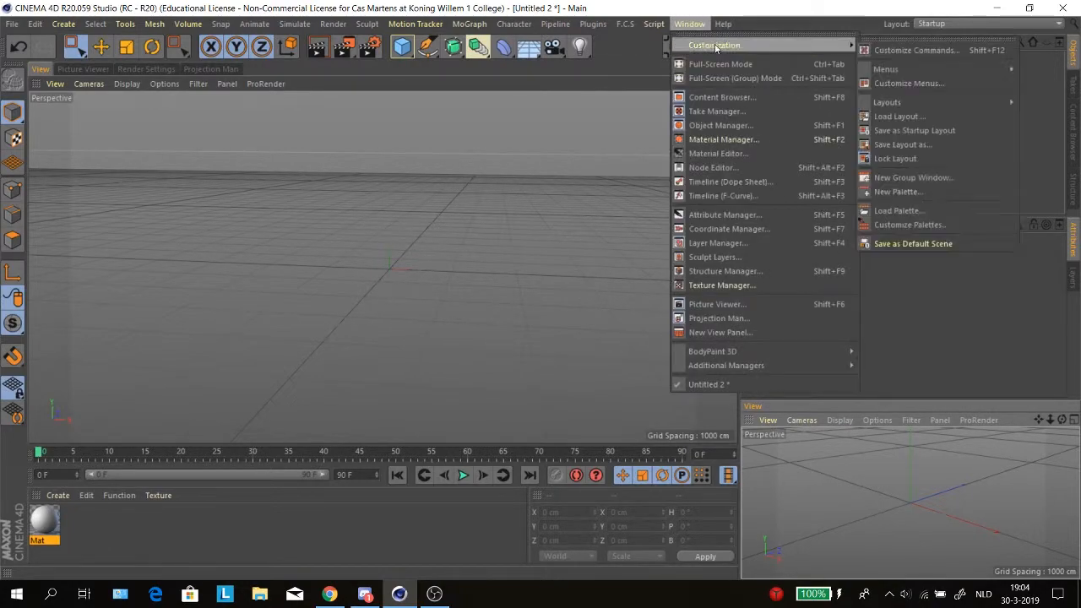
key("Escape")
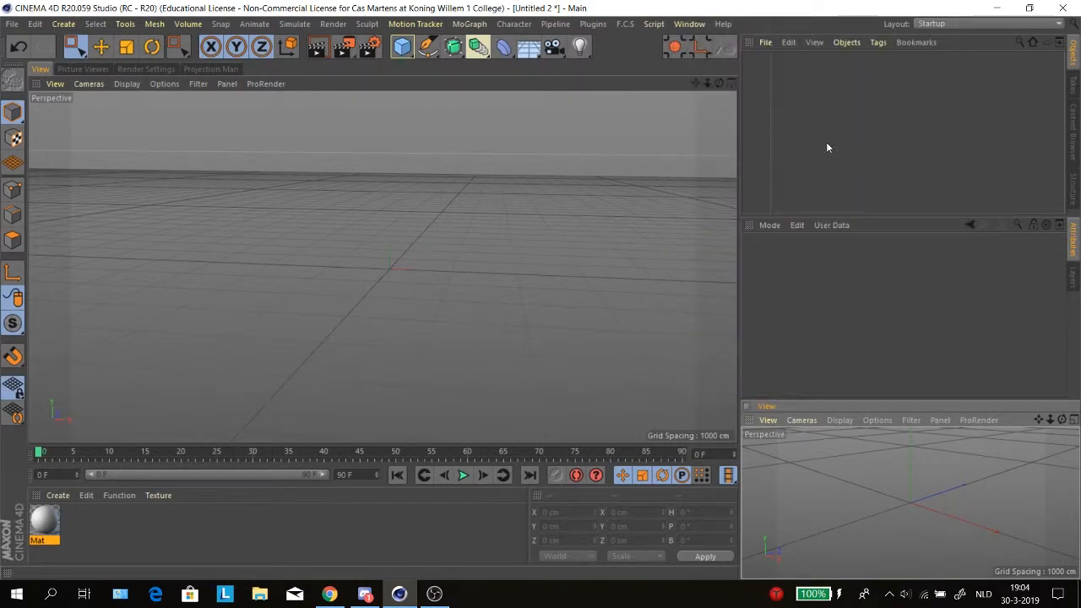
Step: Switch the main menu set to User menu 1 and view its Customization commands
left_click(689, 24)
mouse_move(732, 50)
mouse_move(912, 72)
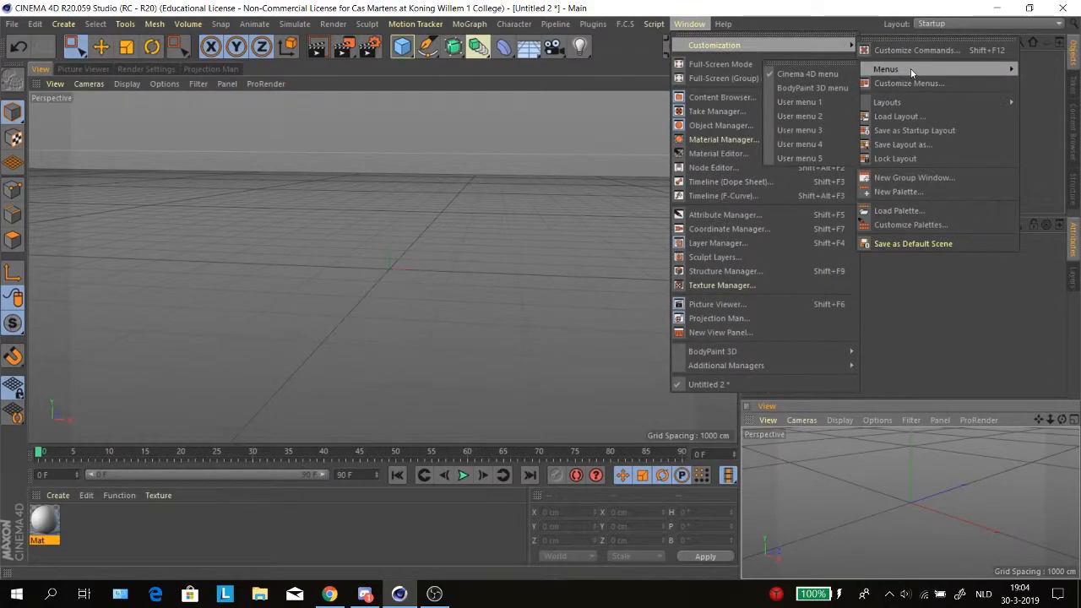
left_click(812, 101)
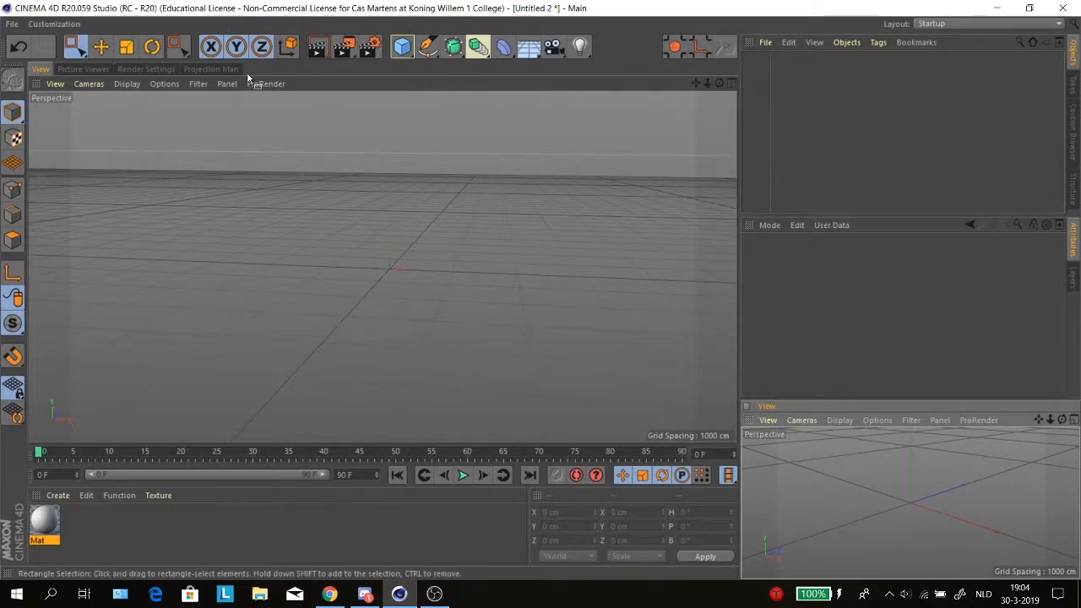
left_click(76, 46)
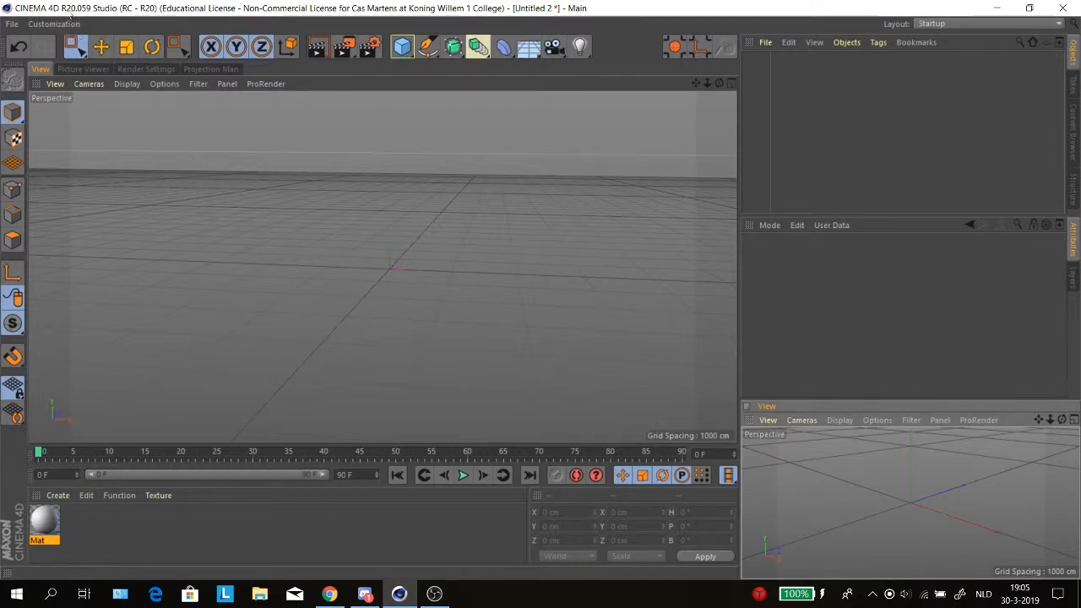
left_click(36, 26)
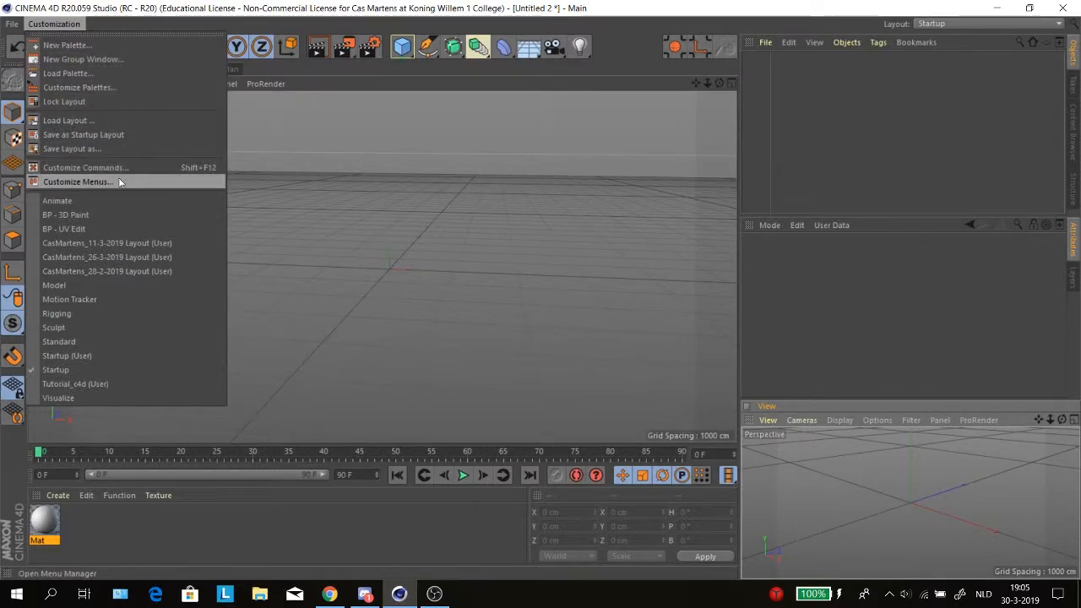
Step: Restore the full main menu by choosing Cinema 4D menu from the available layouts and menu sets
left_click(981, 21)
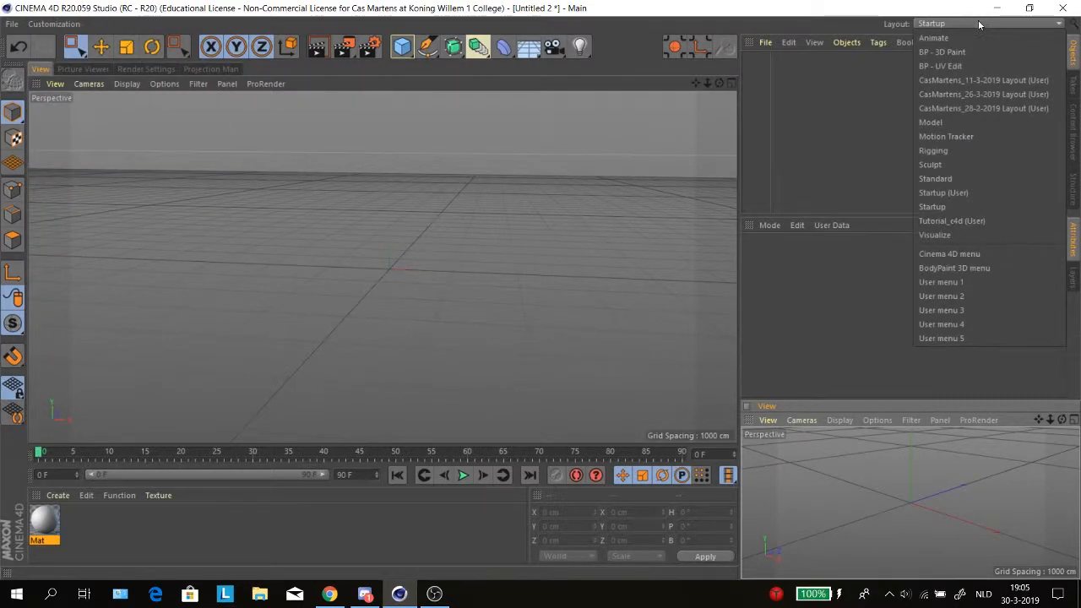
left_click(937, 206)
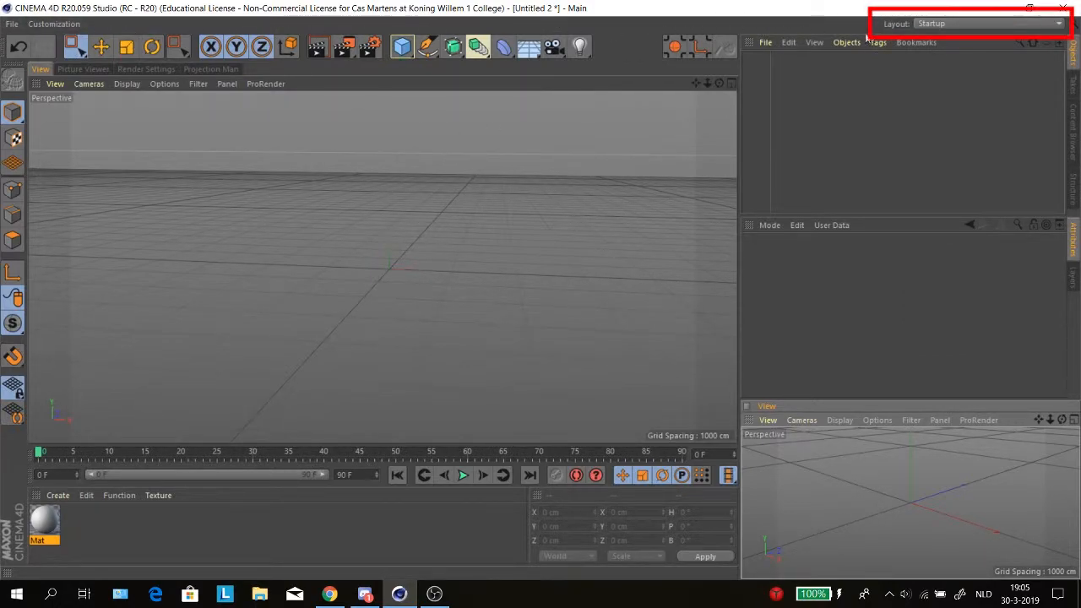
left_click(980, 23)
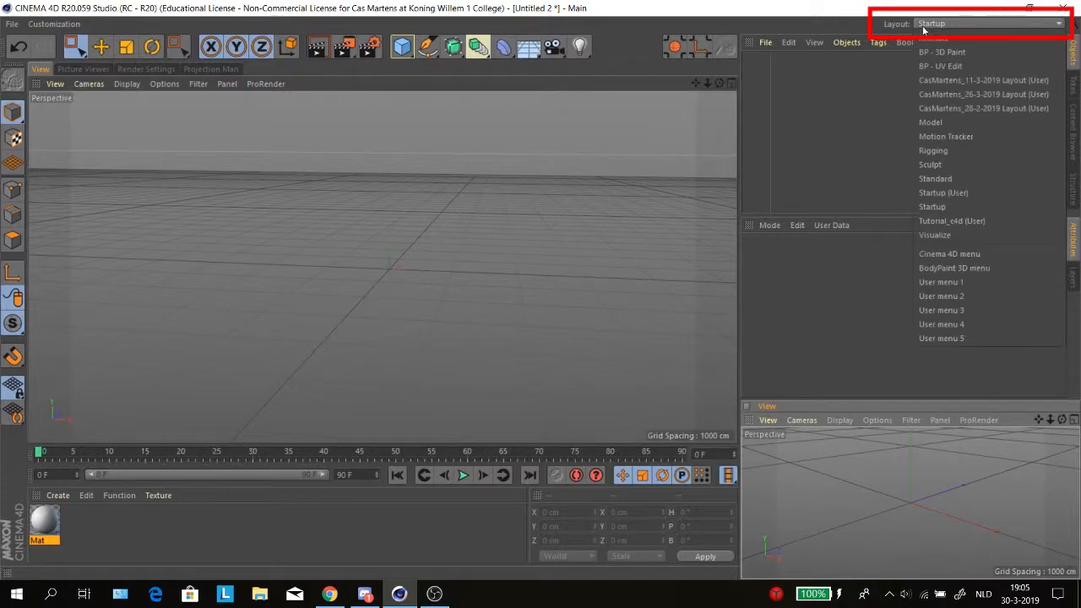
left_click(959, 253)
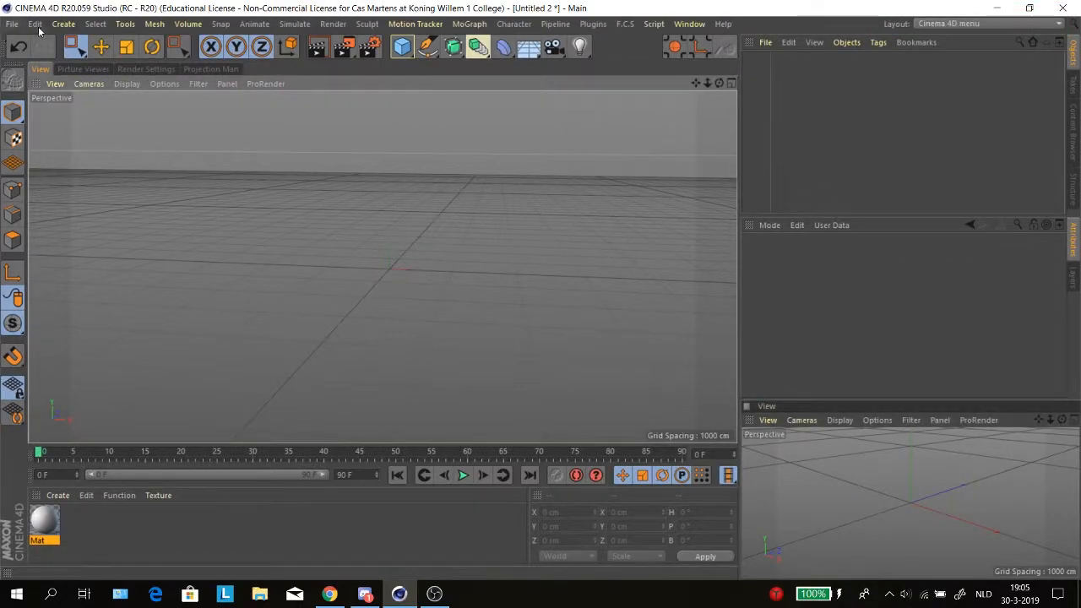
Step: Save the current interface layout as Tutorial_c4d.l4d, replacing the existing file
left_click(689, 25)
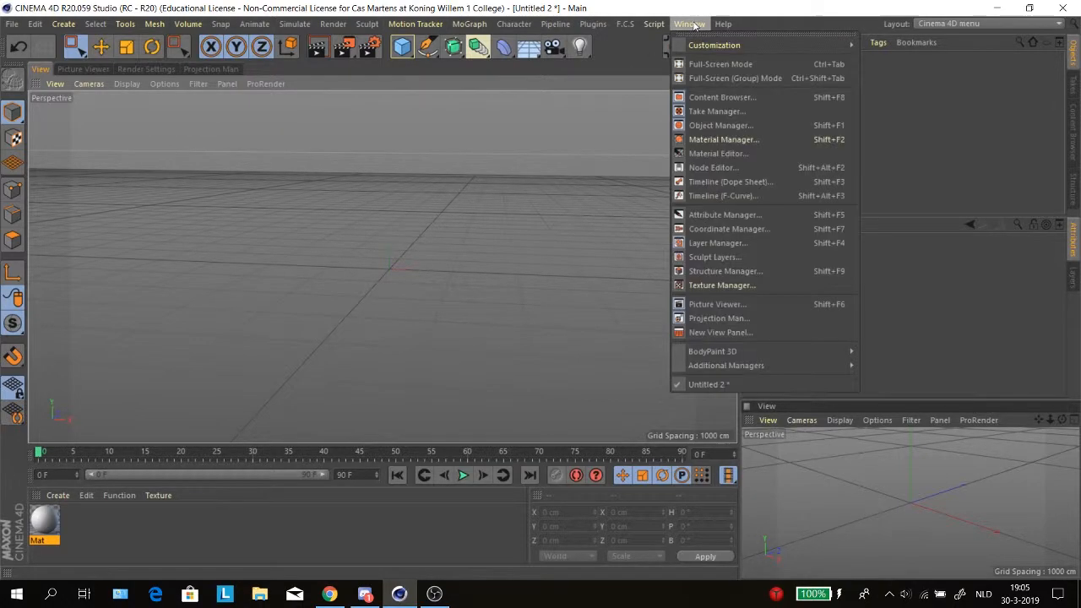
mouse_move(700, 46)
left_click(692, 25)
left_click(692, 28)
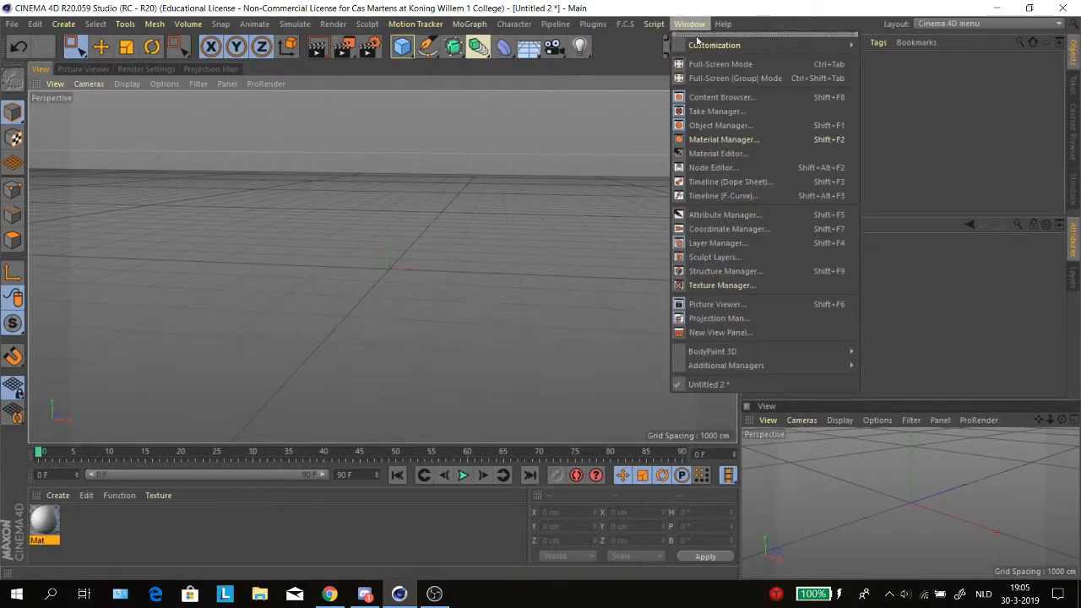
mouse_move(706, 45)
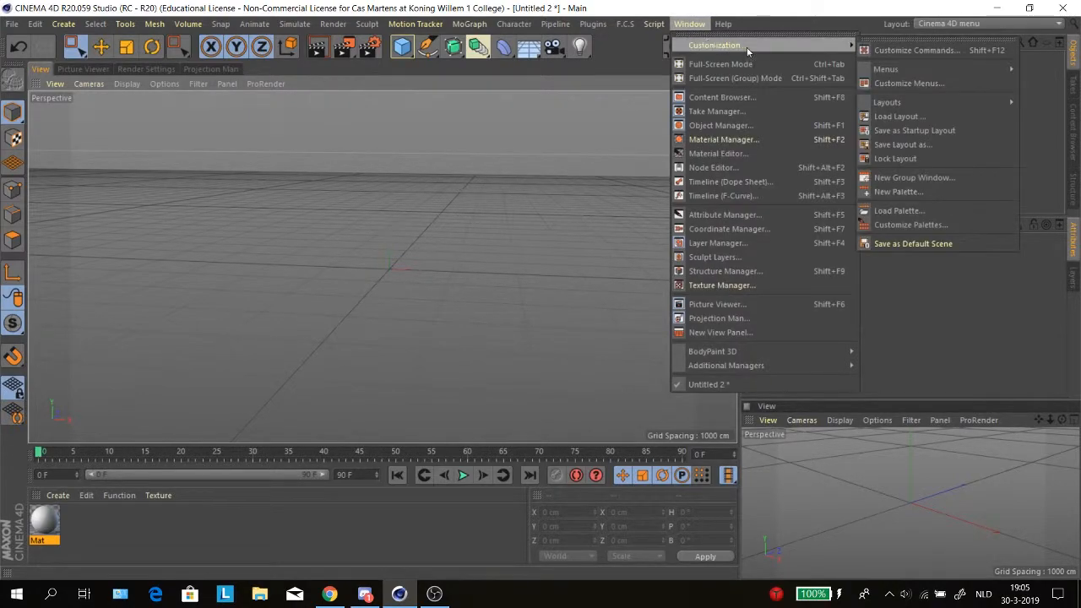
left_click(900, 144)
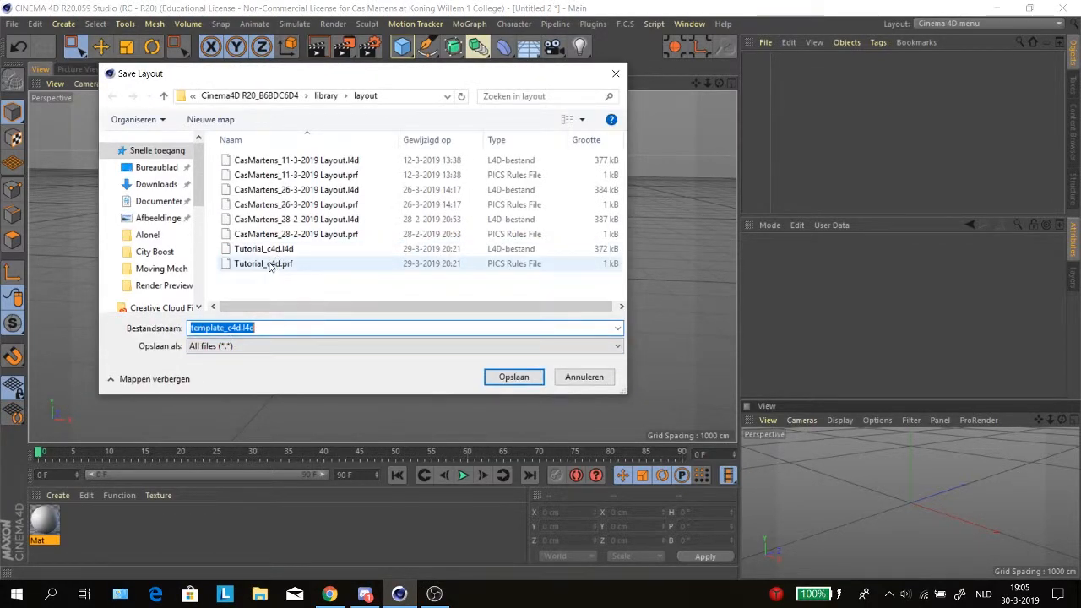
left_click(263, 249)
left_click(513, 376)
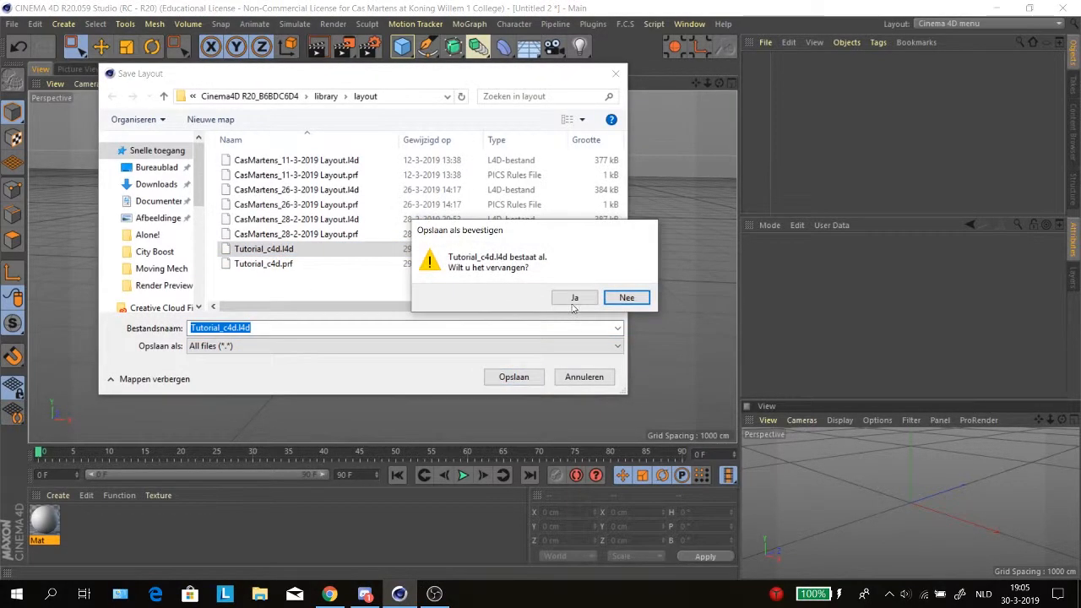
left_click(574, 298)
Step: Look up the available saved layouts and switch to the Startup (User) layout
left_click(683, 24)
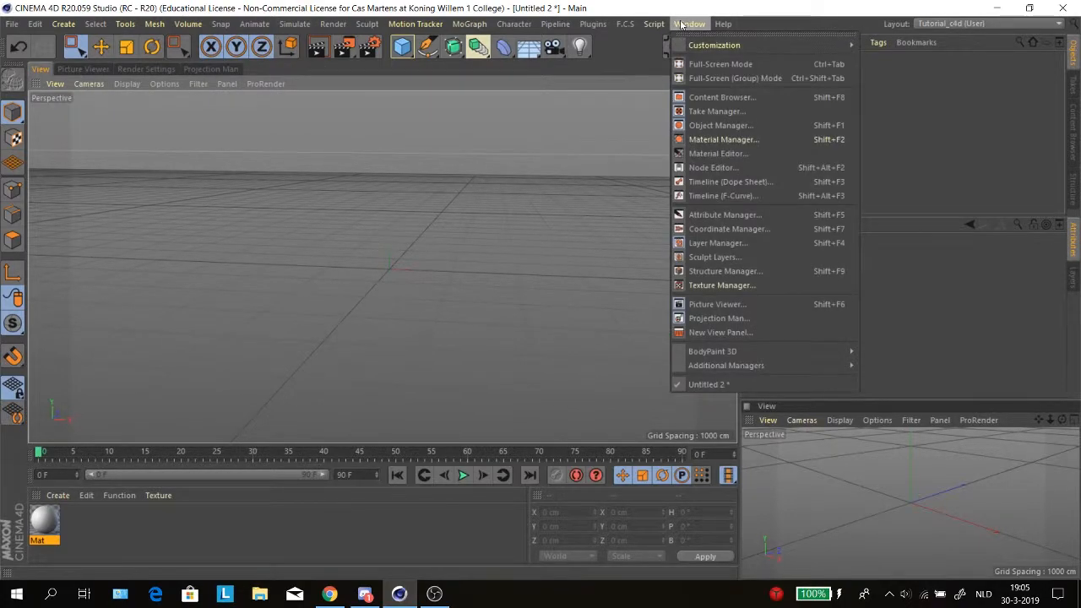
mouse_move(721, 48)
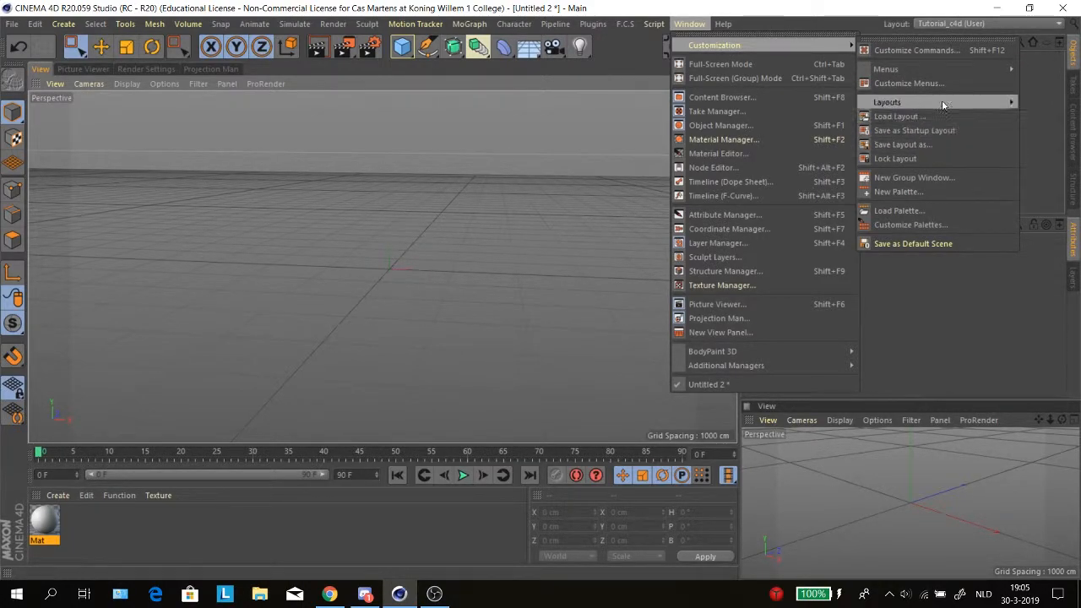
left_click(945, 23)
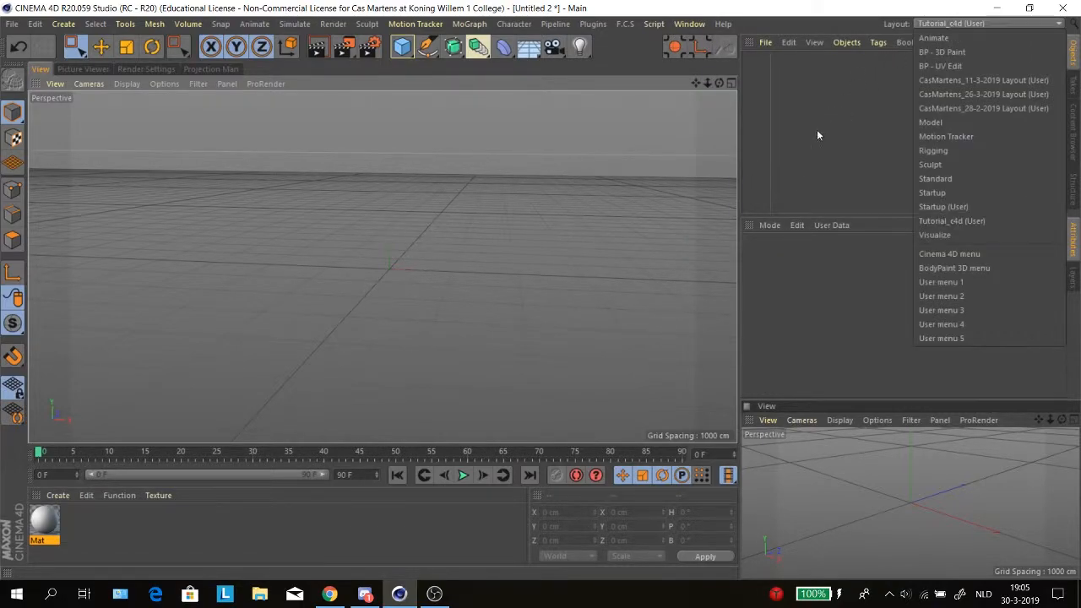
left_click(951, 210)
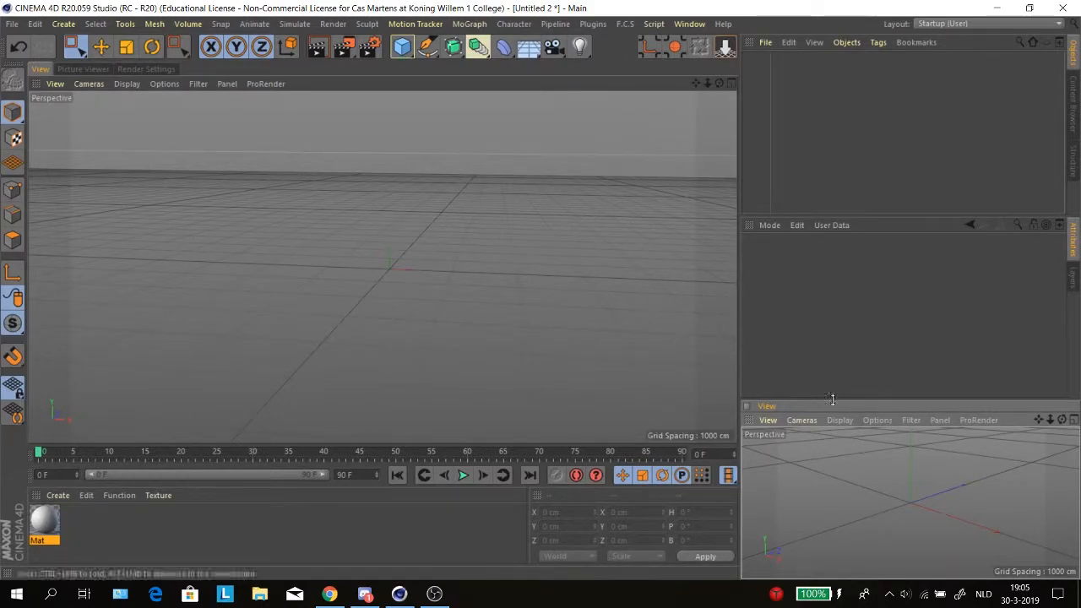
Step: View the Picture Viewer and Render Settings in the Startup (User) layout, and return to the perspective view
left_click(105, 68)
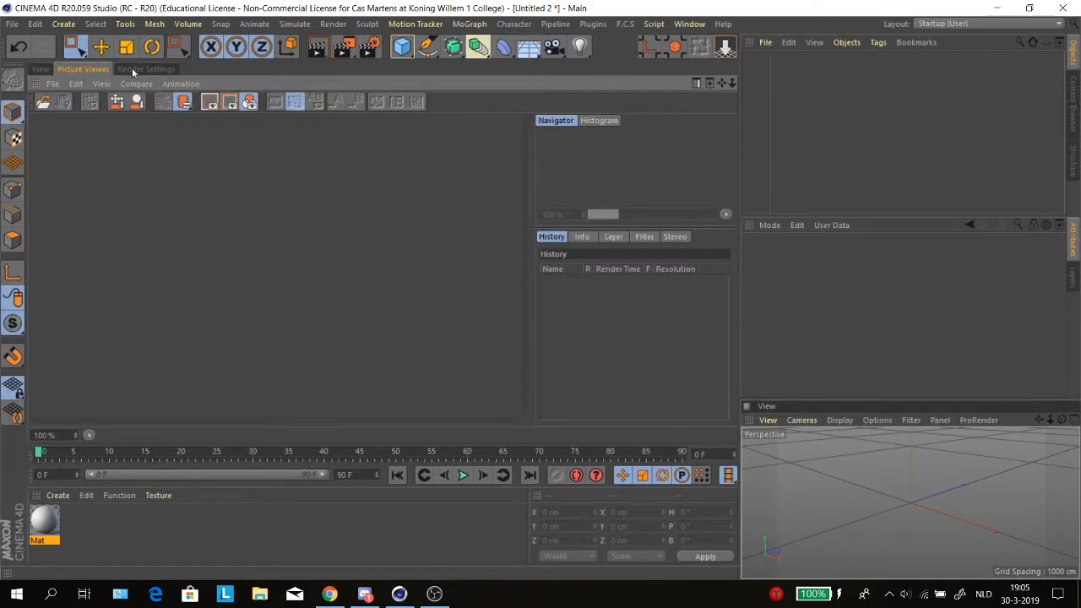
left_click(125, 68)
left_click(38, 71)
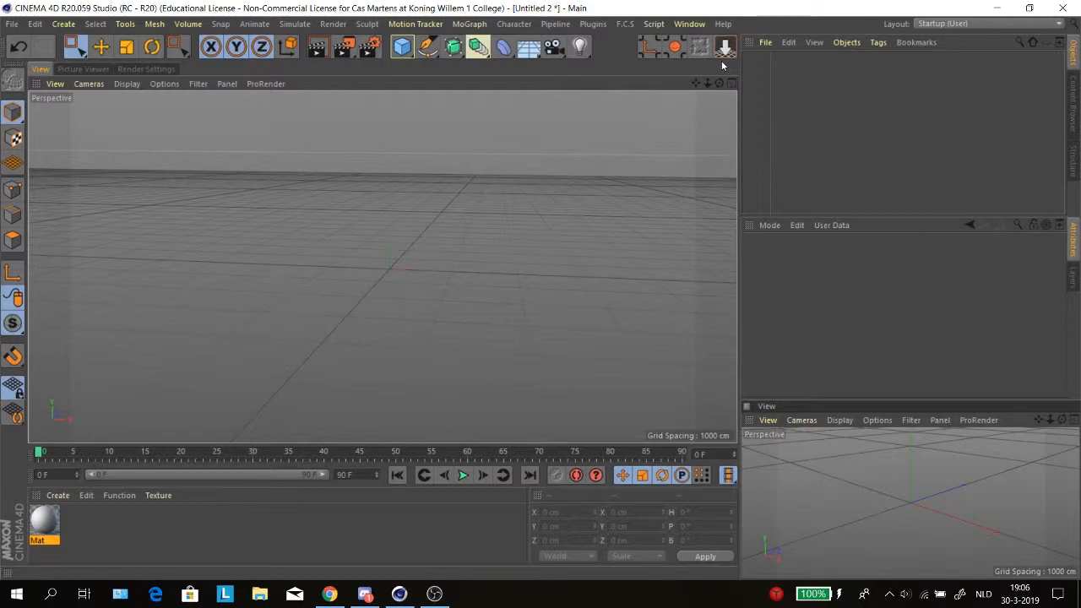
Step: Rearrange the interface with wider manager panels, four viewports, a shorter Object Manager, and the small View docked above the attributes
left_click_drag(738, 126, 262, 93)
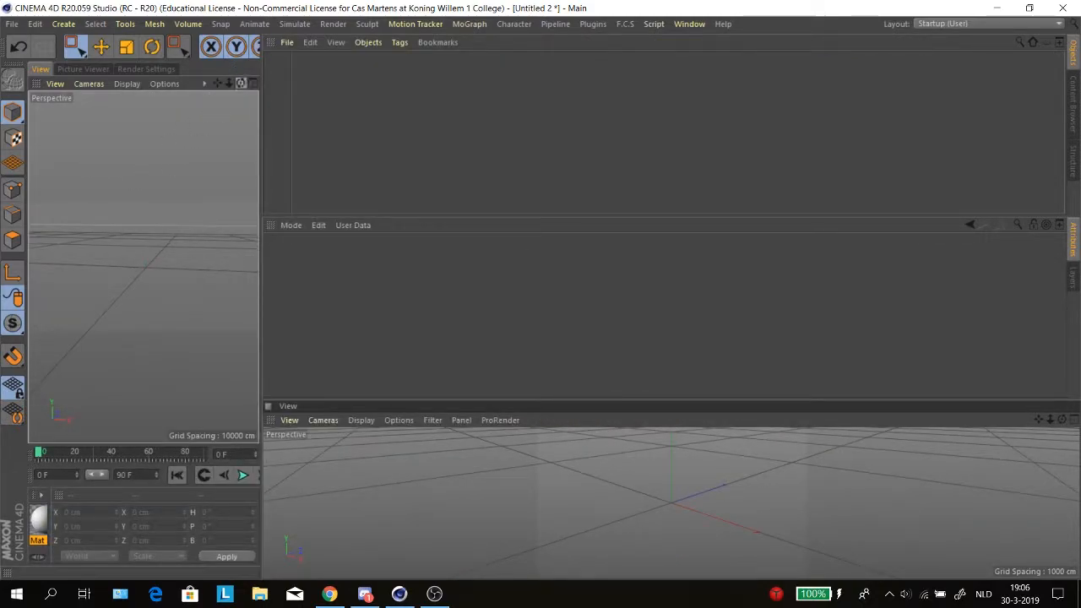
left_click(252, 83)
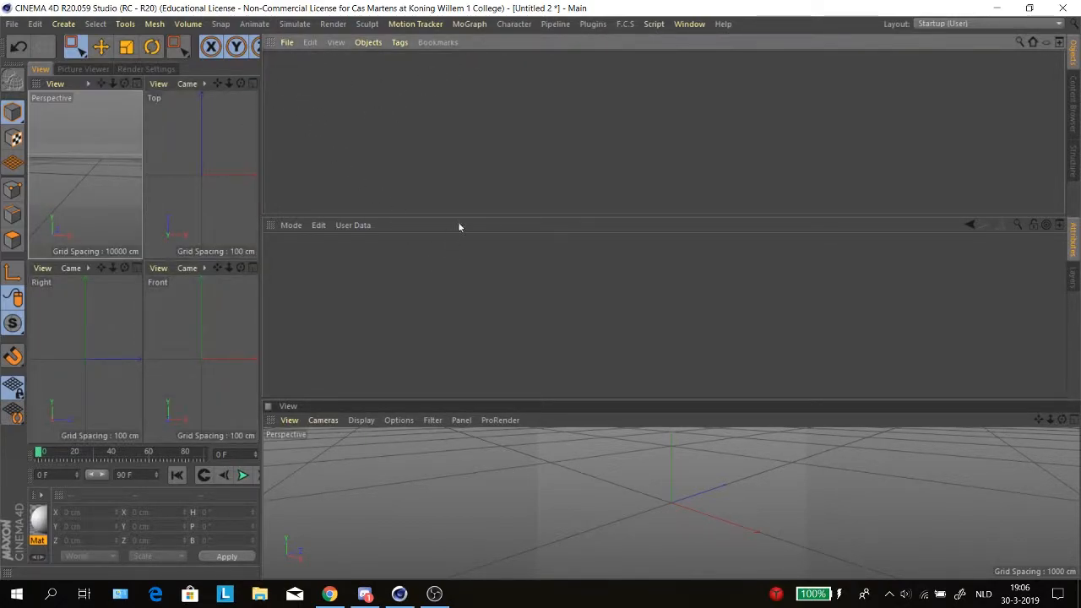
left_click_drag(454, 217, 456, 98)
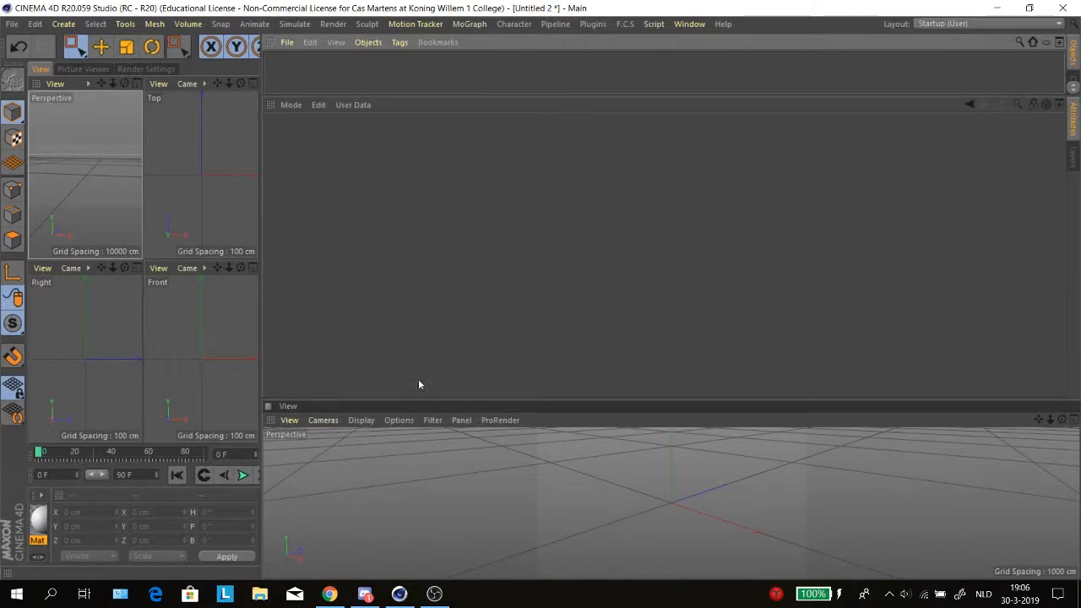
left_click_drag(524, 185, 526, 186)
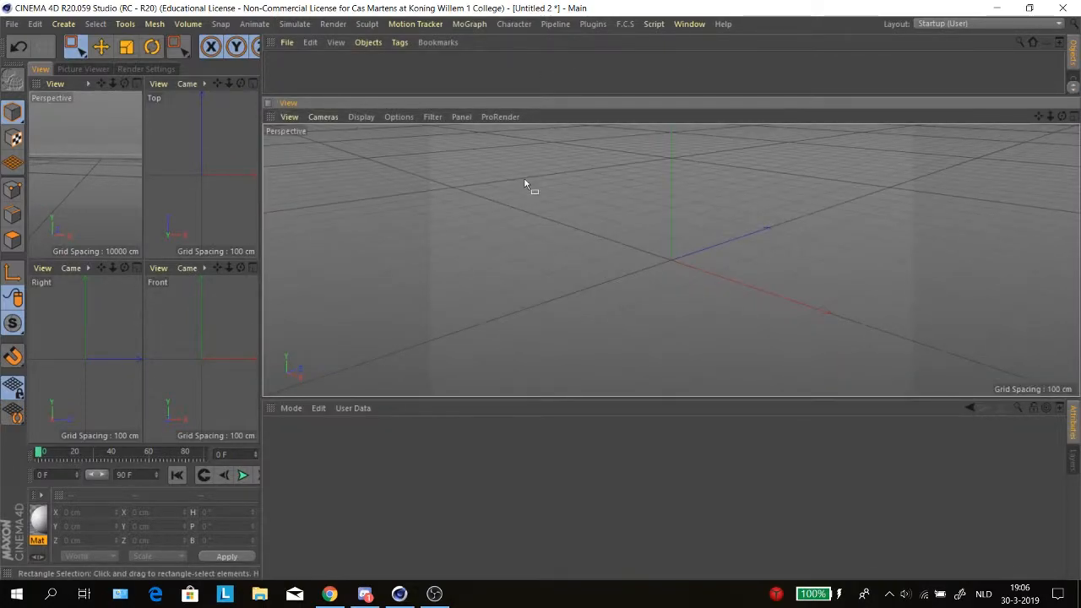
Step: Reload the Startup (User) layout and maximize the perspective viewport
left_click(985, 23)
left_click(974, 205)
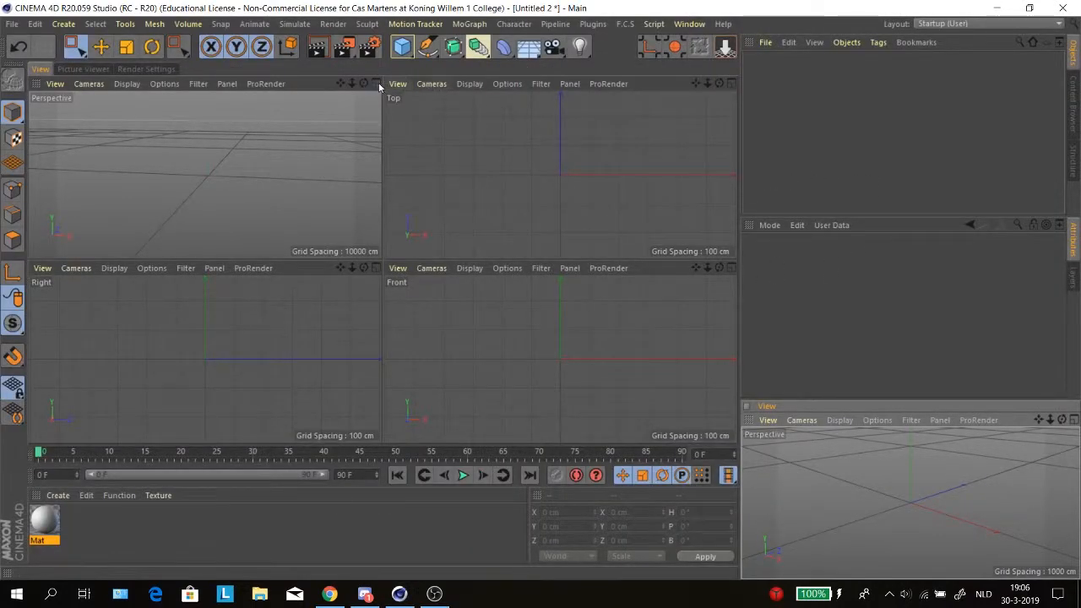
key("F1")
left_click(732, 82)
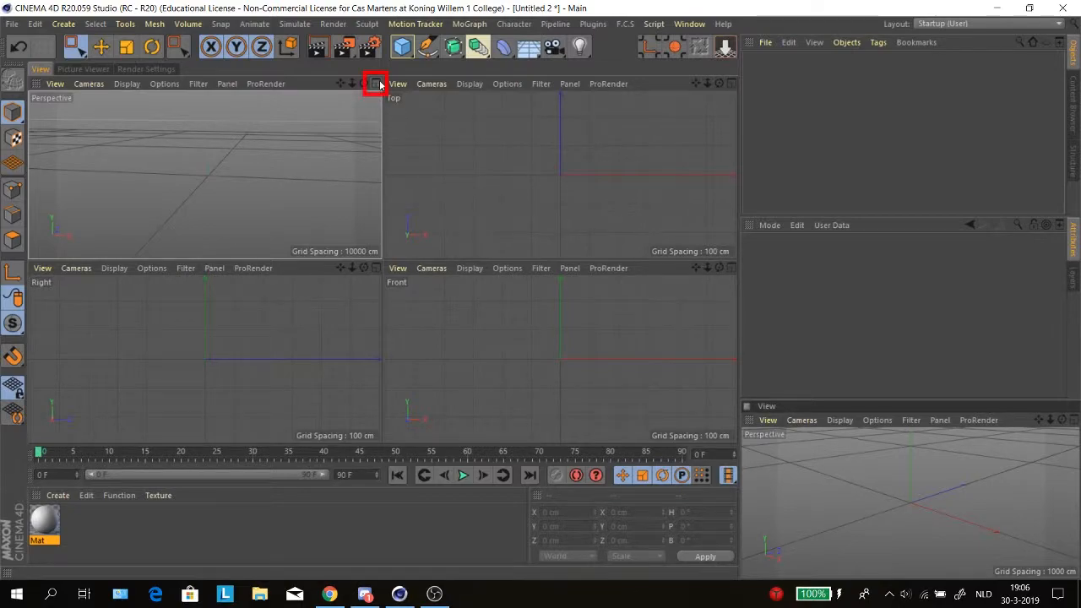
left_click(377, 83)
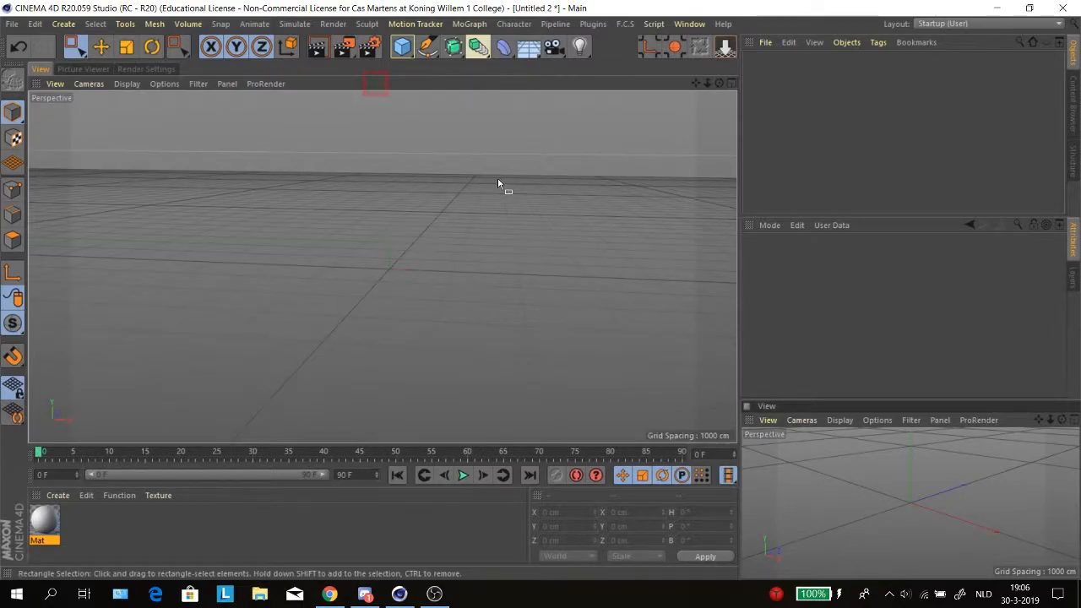